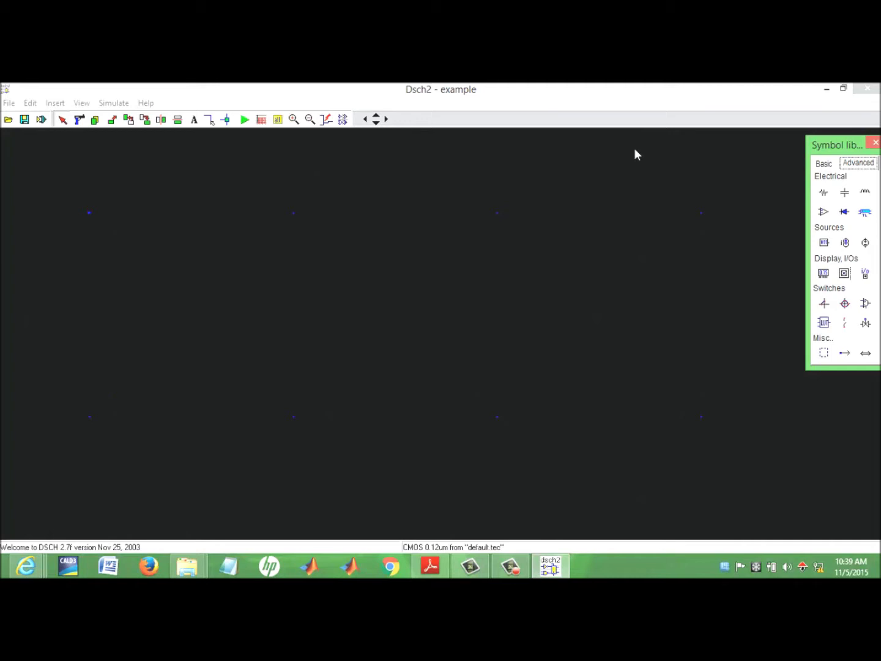
# Place two PMOS transistors side by side and two NMOS transistors stacked vertically below them in the schematic.
pyautogui.click(822, 162)
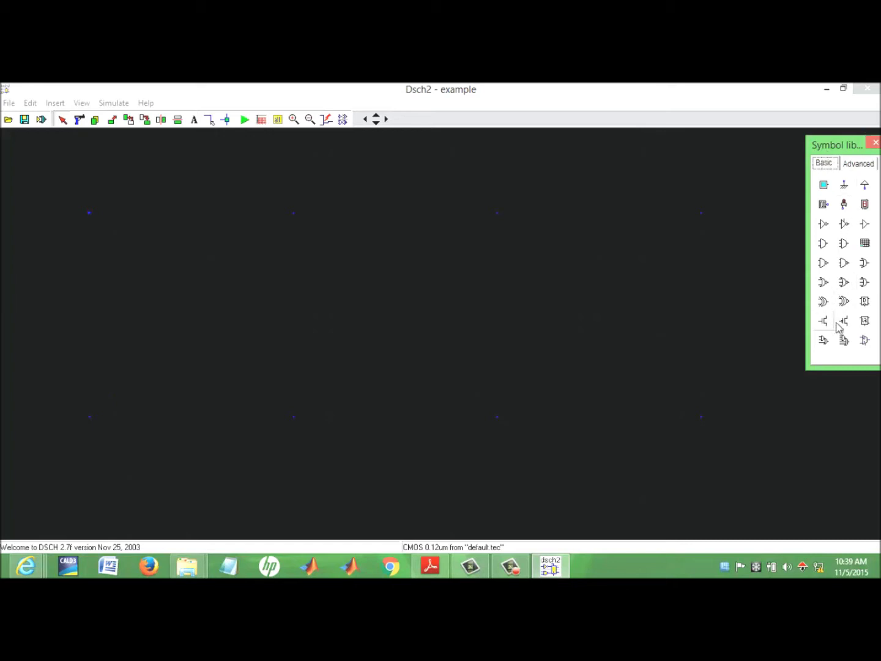
pyautogui.moveTo(848, 328); pyautogui.dragTo(350, 288)
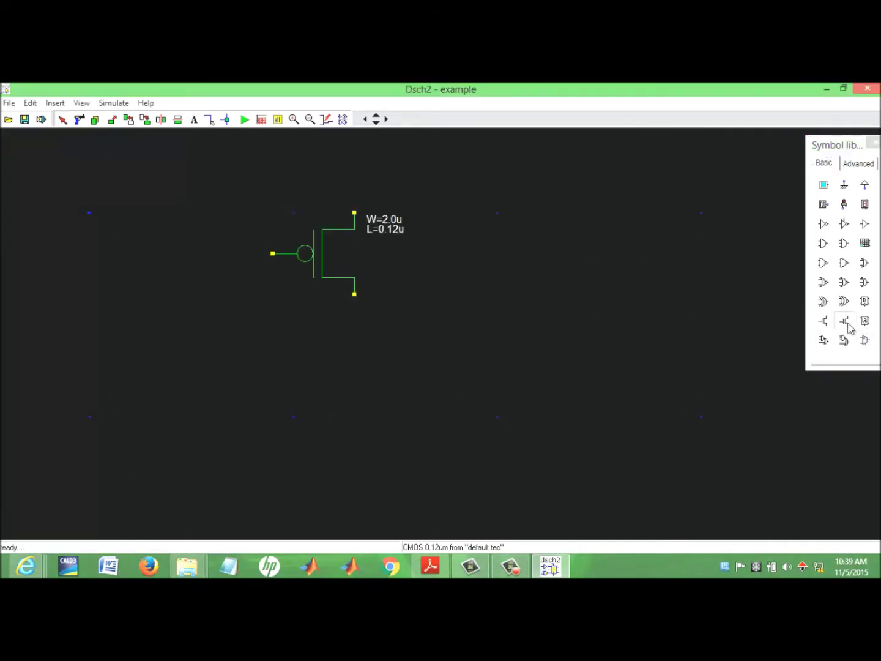
pyautogui.moveTo(849, 328); pyautogui.dragTo(525, 296)
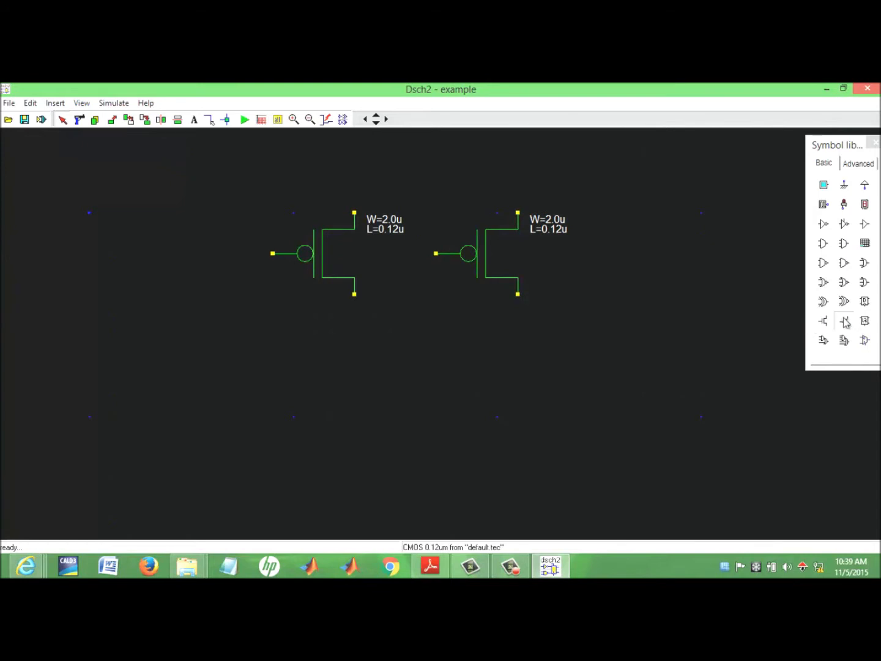
pyautogui.moveTo(844, 321); pyautogui.dragTo(450, 415)
pyautogui.moveTo(824, 322); pyautogui.dragTo(422, 486)
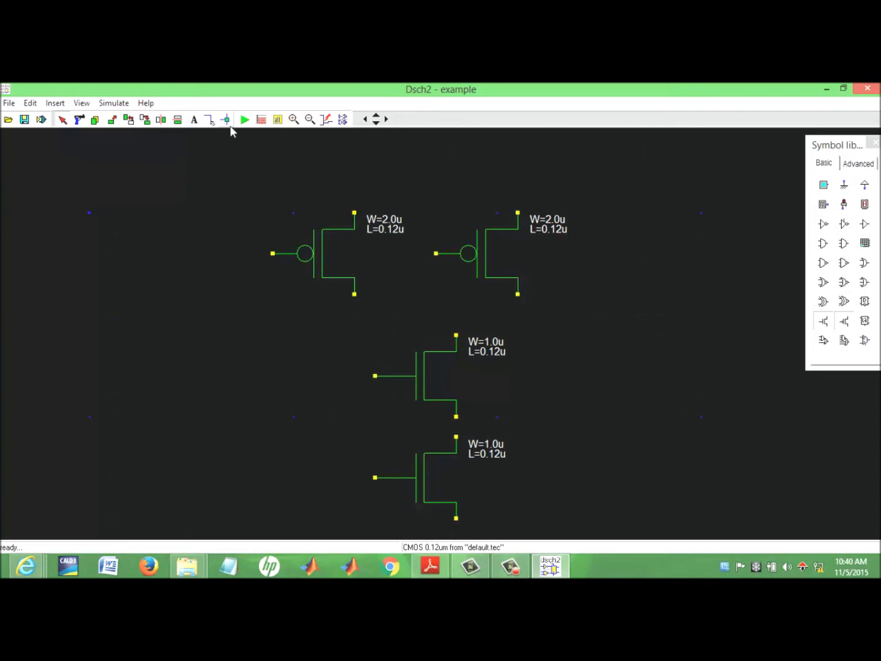
# Wire the two PMOS transistors in parallel, connect their lower terminals to the upper NMOS, and join the two NMOS in series.
pyautogui.click(209, 120)
pyautogui.moveTo(354, 294); pyautogui.dragTo(518, 294)
pyautogui.moveTo(456, 336); pyautogui.dragTo(456, 293)
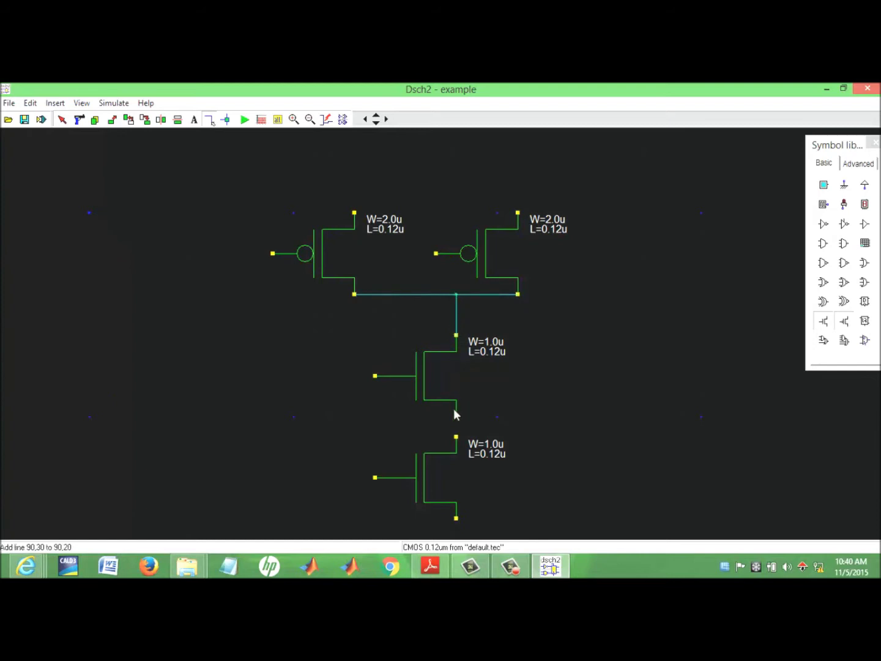
pyautogui.moveTo(455, 417); pyautogui.dragTo(457, 438)
pyautogui.moveTo(358, 215); pyautogui.dragTo(518, 212)
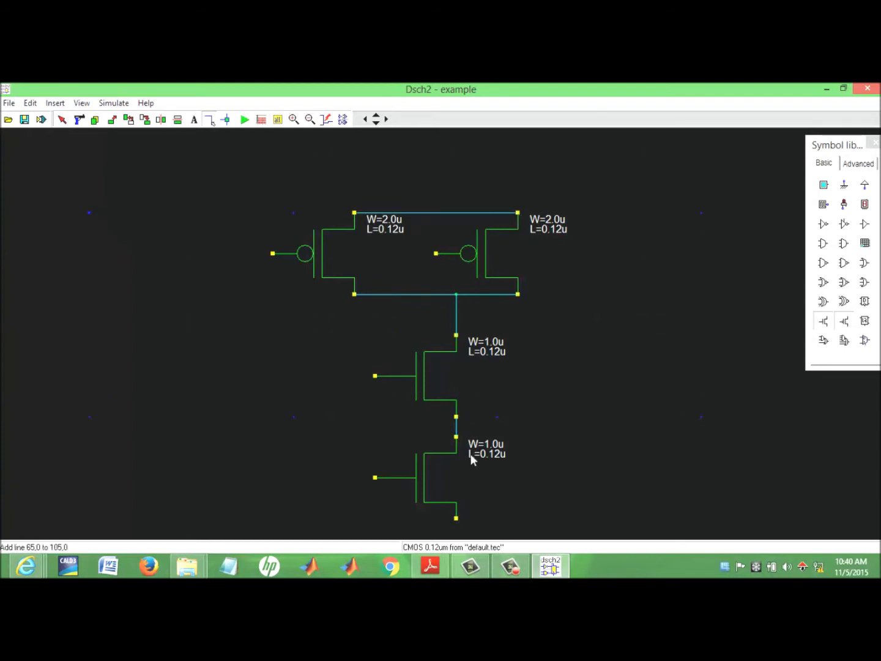
# Add a short wire below the lower NMOS and extend the shared PMOS–NMOS node rightward as the output lead.
pyautogui.click(310, 119)
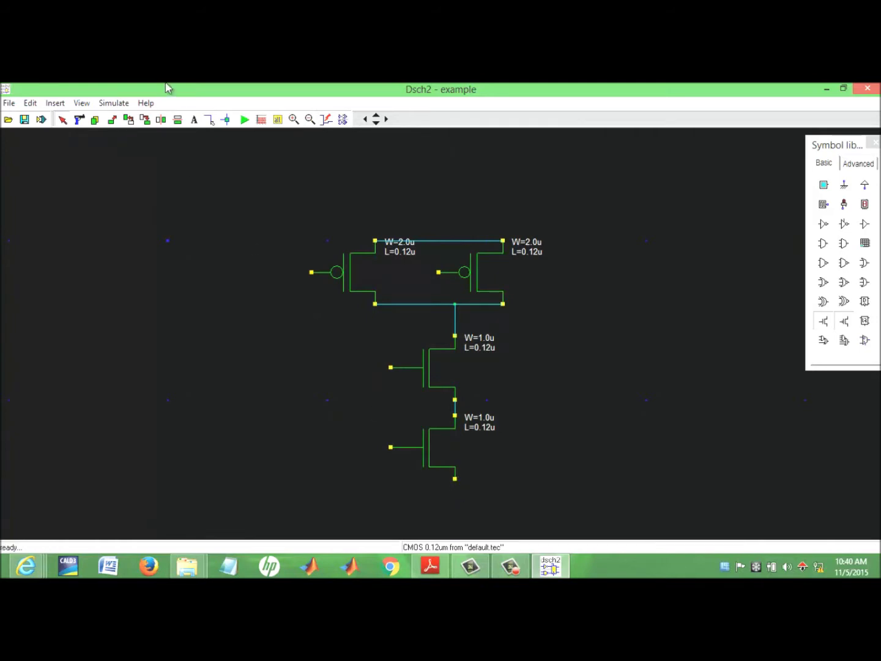
pyautogui.click(208, 121)
pyautogui.moveTo(455, 479); pyautogui.dragTo(455, 495)
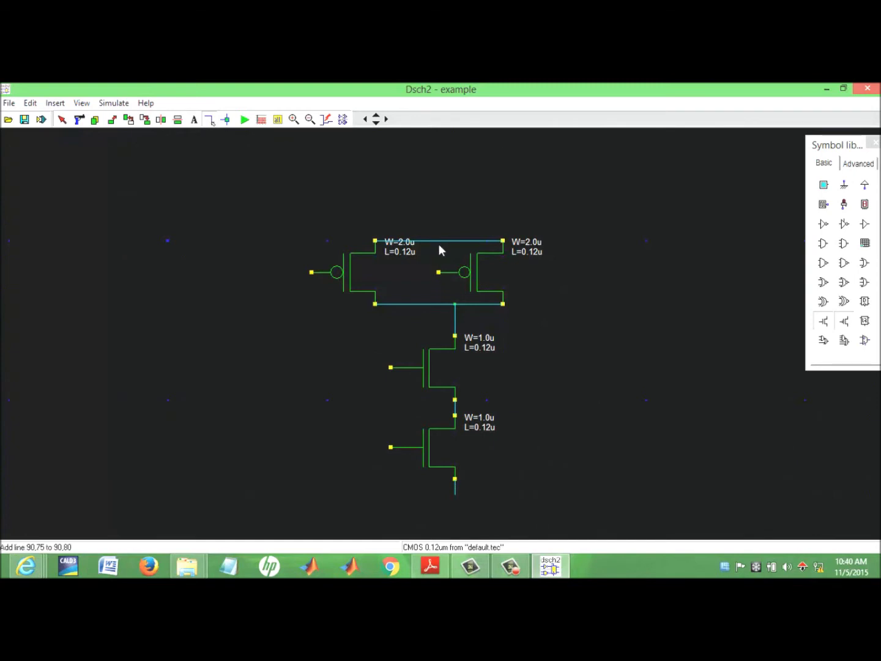
pyautogui.moveTo(503, 304); pyautogui.dragTo(550, 304)
# Wire the left PMOS gate to the upper NMOS gate and the right PMOS gate to the lower NMOS gate, extending both as input leads.
pyautogui.moveTo(311, 273); pyautogui.dragTo(312, 368)
pyautogui.moveTo(390, 367); pyautogui.dragTo(268, 367)
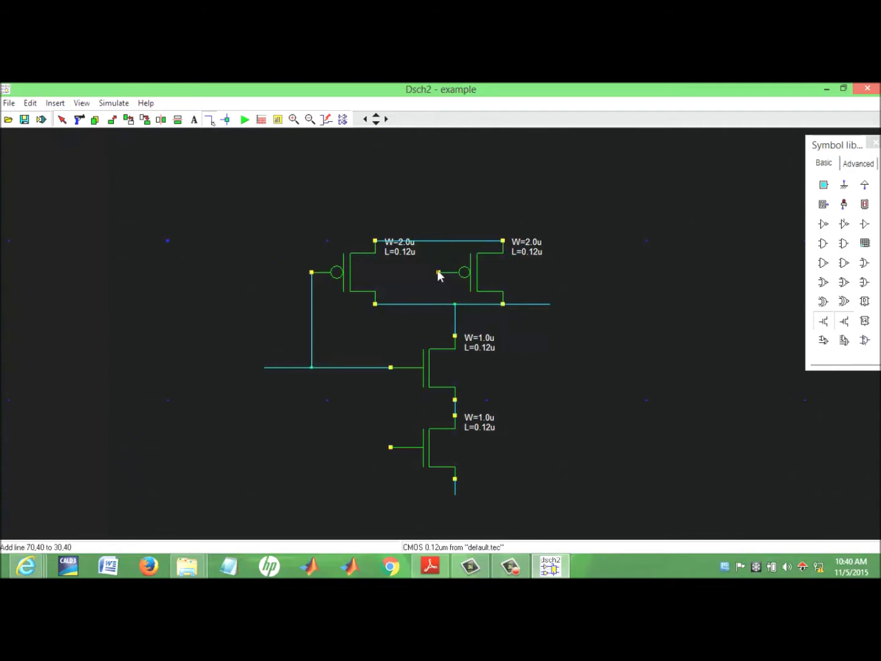
pyautogui.moveTo(437, 273); pyautogui.dragTo(359, 273)
pyautogui.click(361, 273)
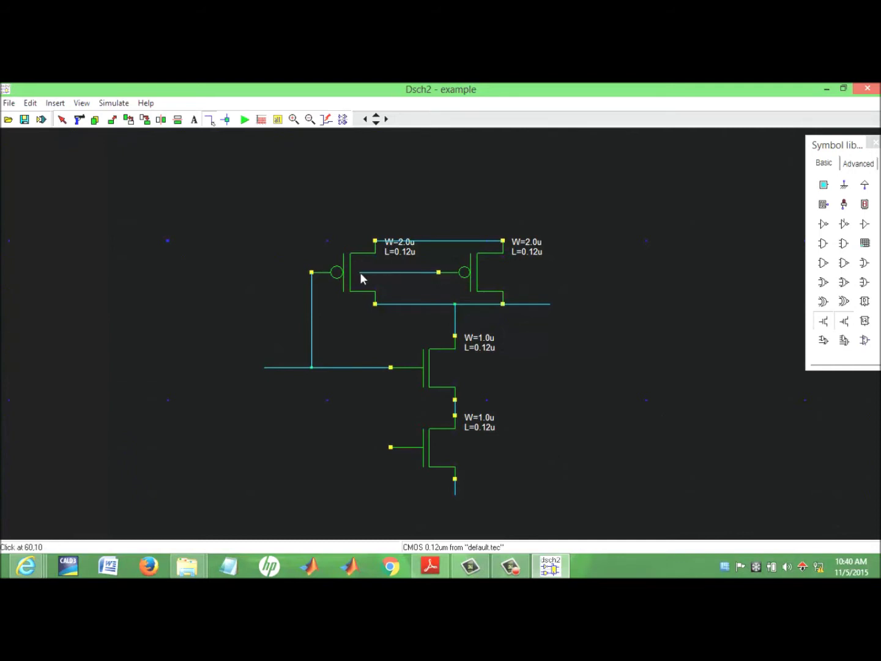
pyautogui.moveTo(388, 447); pyautogui.dragTo(360, 448)
pyautogui.click(360, 273)
pyautogui.moveTo(360, 447); pyautogui.dragTo(359, 273)
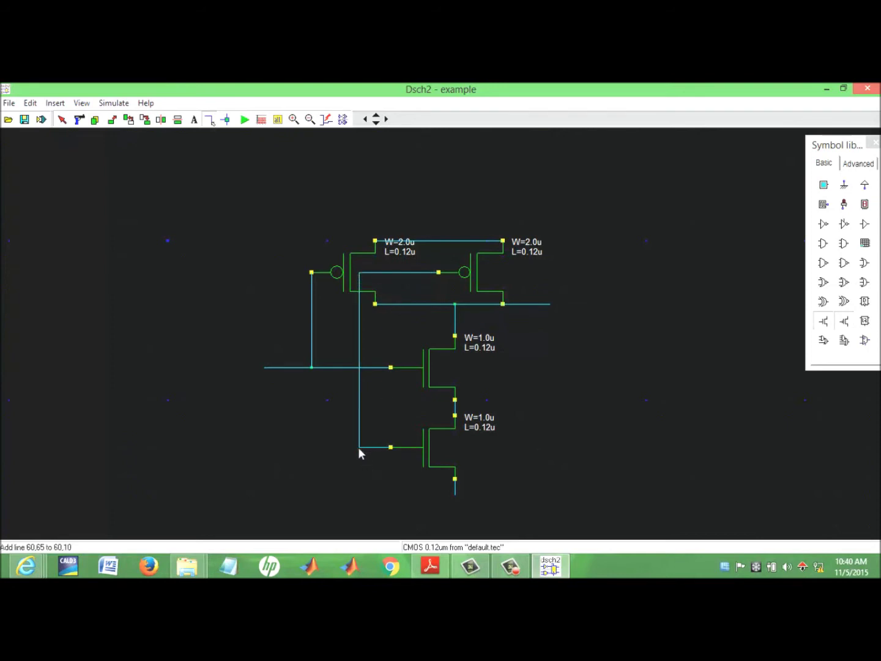
pyautogui.moveTo(358, 448); pyautogui.dragTo(264, 447)
# Place a VDD supply symbol on the wire joining the PMOS tops and a ground symbol below the lower NMOS.
pyautogui.click(866, 185)
pyautogui.click(442, 232)
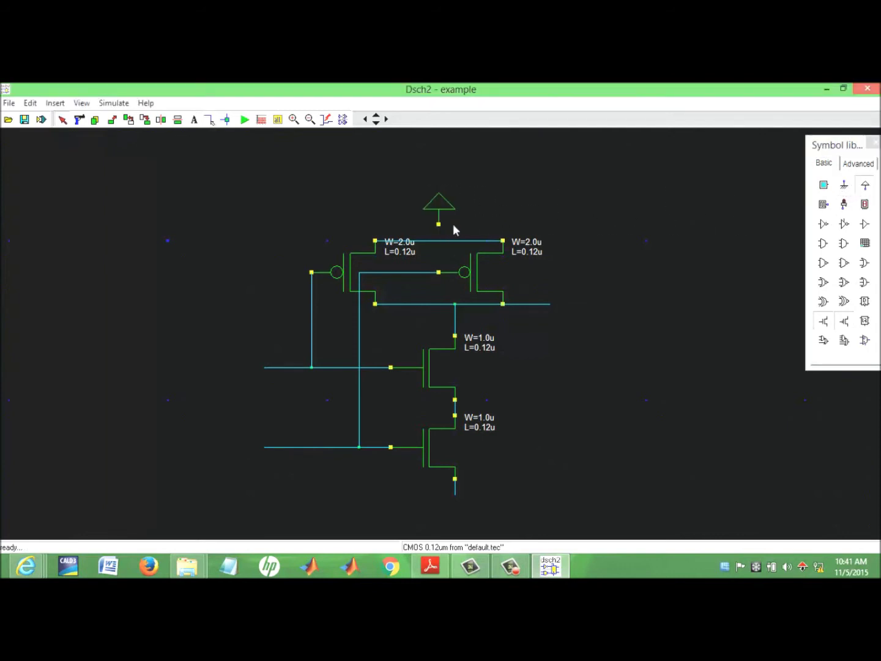
pyautogui.moveTo(446, 212); pyautogui.dragTo(445, 230)
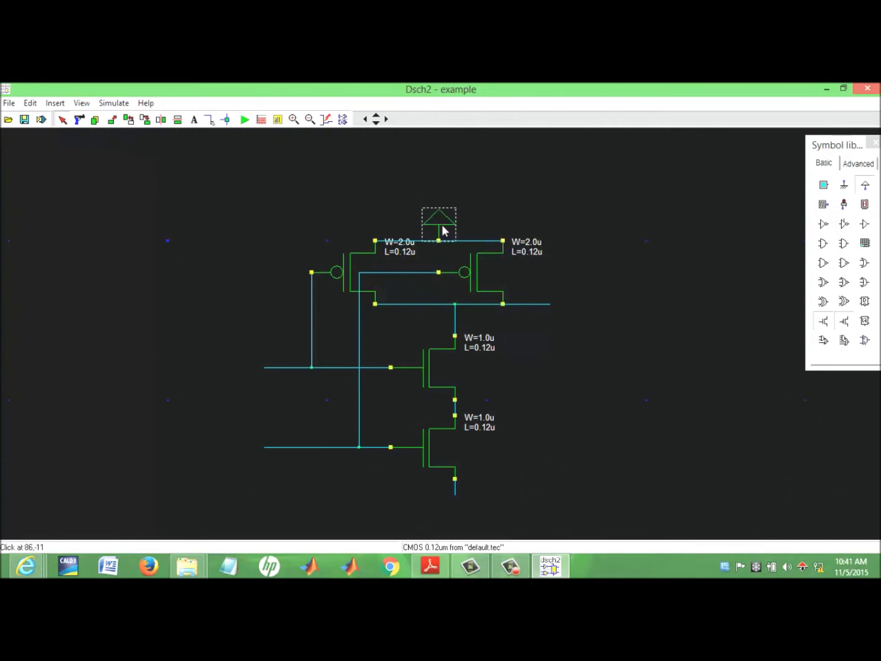
pyautogui.click(442, 228)
pyautogui.click(847, 187)
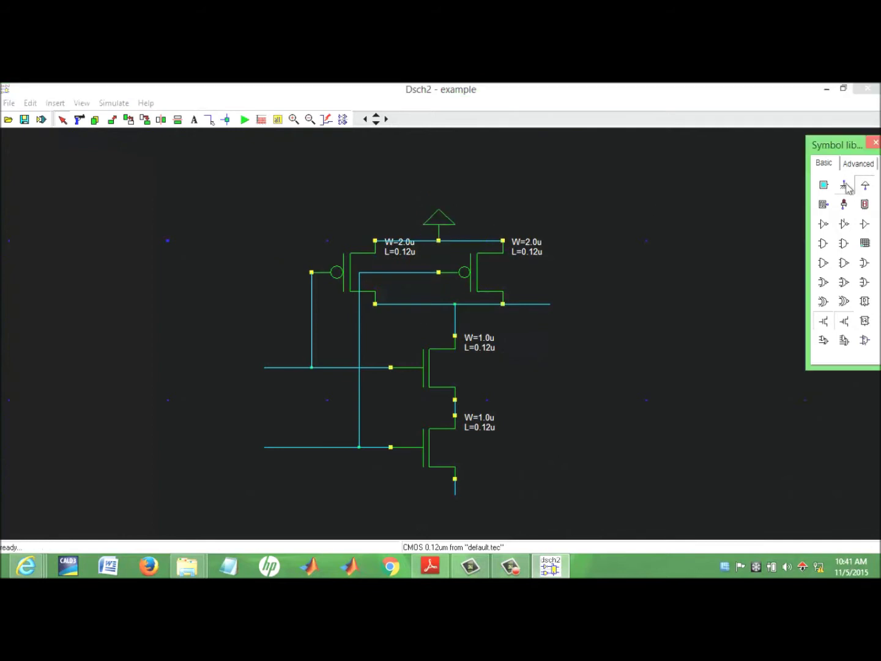
pyautogui.click(475, 528)
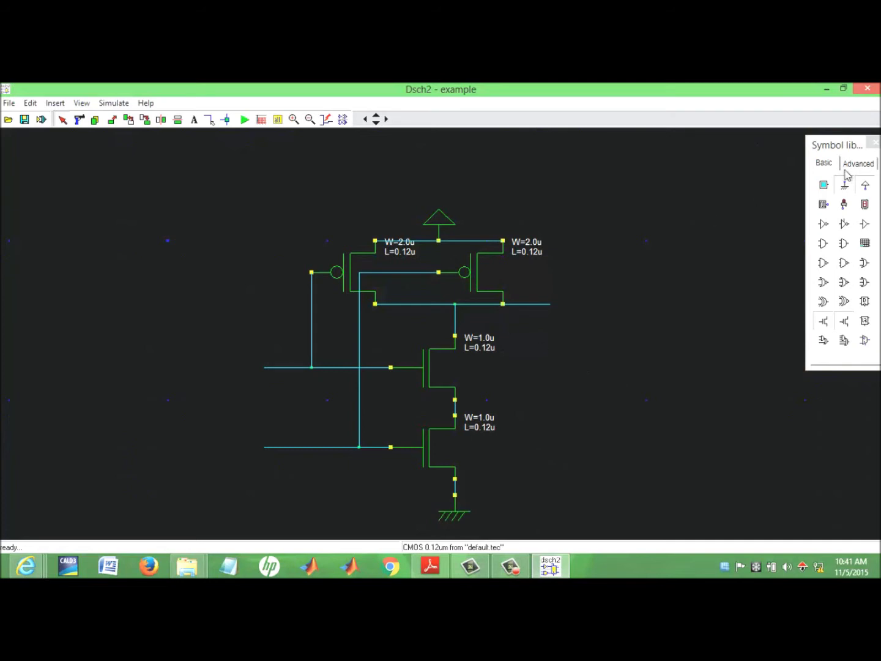
# Place a button symbol at the left end of each of the two input leads.
pyautogui.click(823, 184)
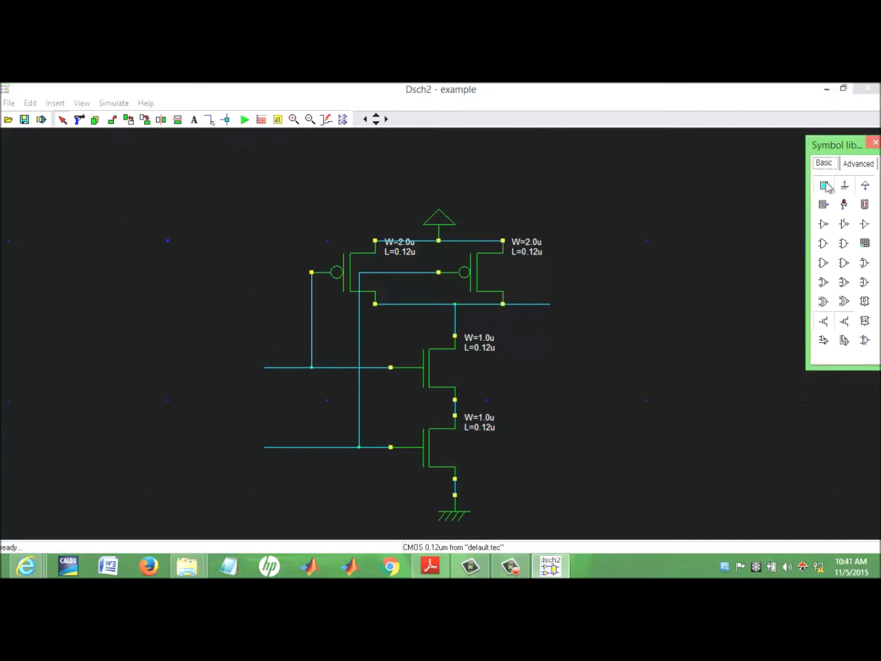
pyautogui.click(264, 388)
pyautogui.click(824, 184)
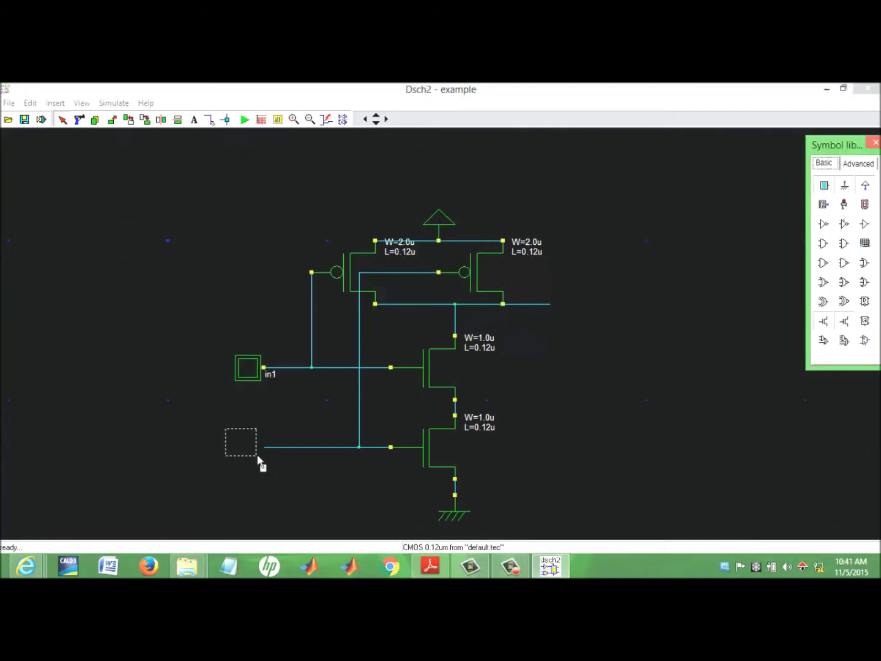
pyautogui.click(266, 466)
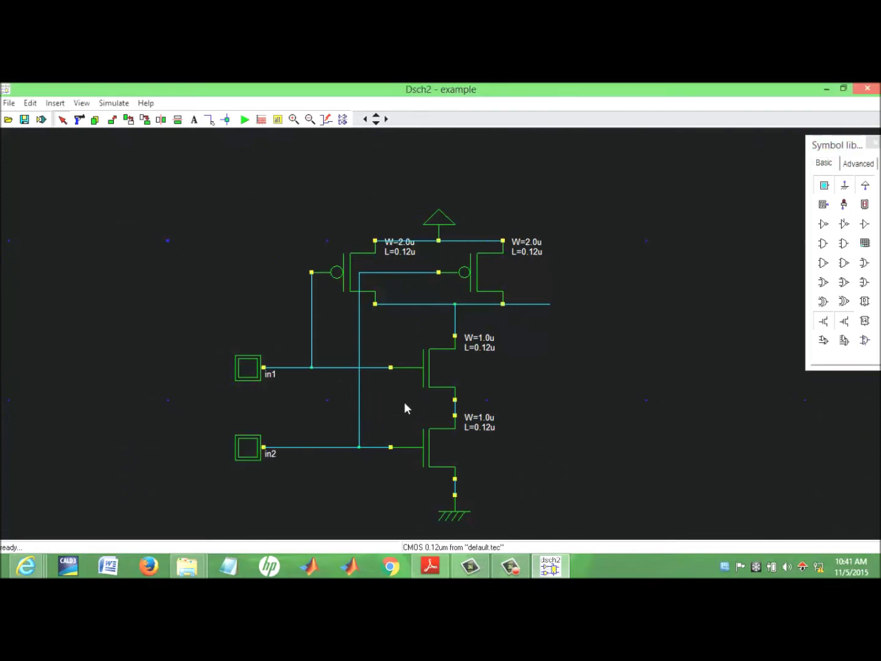
# Place an LED symbol beside the output lead and wire it to that lead.
pyautogui.click(844, 203)
pyautogui.click(592, 308)
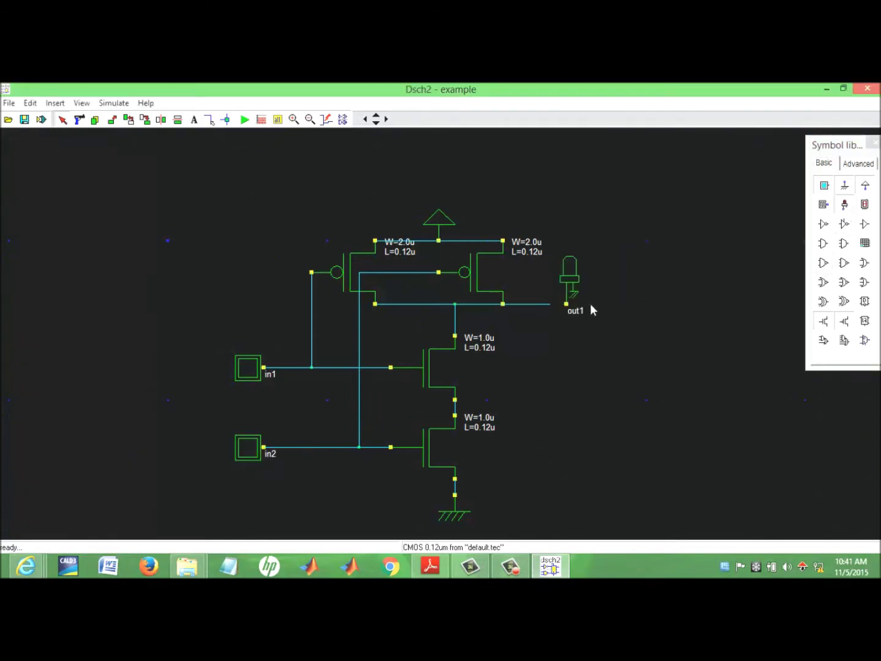
pyautogui.moveTo(550, 303); pyautogui.dragTo(571, 311)
# Rename the upper input button's pin as a.
pyautogui.doubleClick(261, 362)
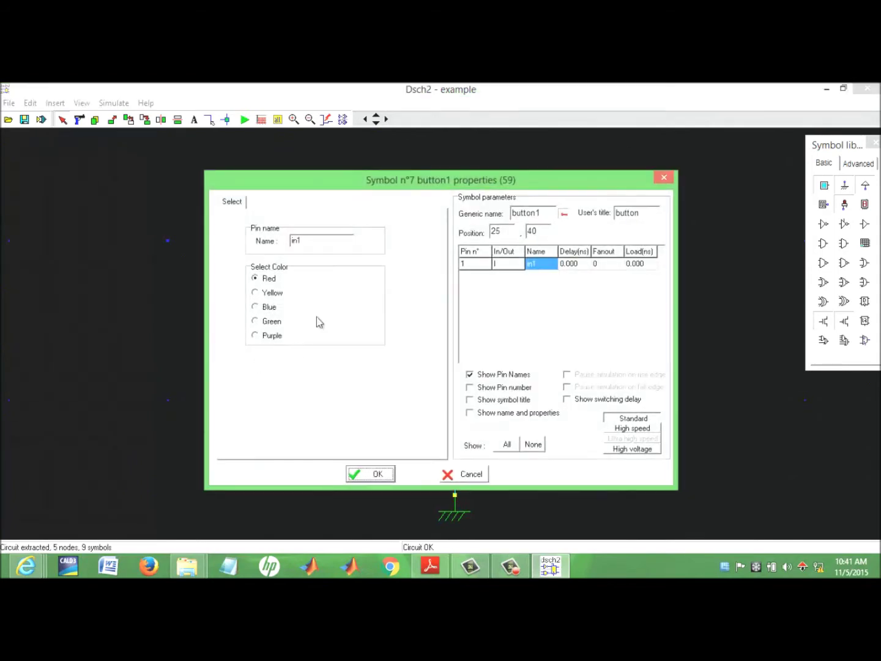
pyautogui.click(318, 245)
pyautogui.press('BackSpace')
pyautogui.press('BackSpace')
pyautogui.press('BackSpace')
pyautogui.write('a')
pyautogui.click(372, 477)
# Rename the lower input button's pin as b.
pyautogui.doubleClick(259, 451)
pyautogui.click(317, 241)
pyautogui.moveTo(317, 242); pyautogui.dragTo(284, 245)
pyautogui.write('b')
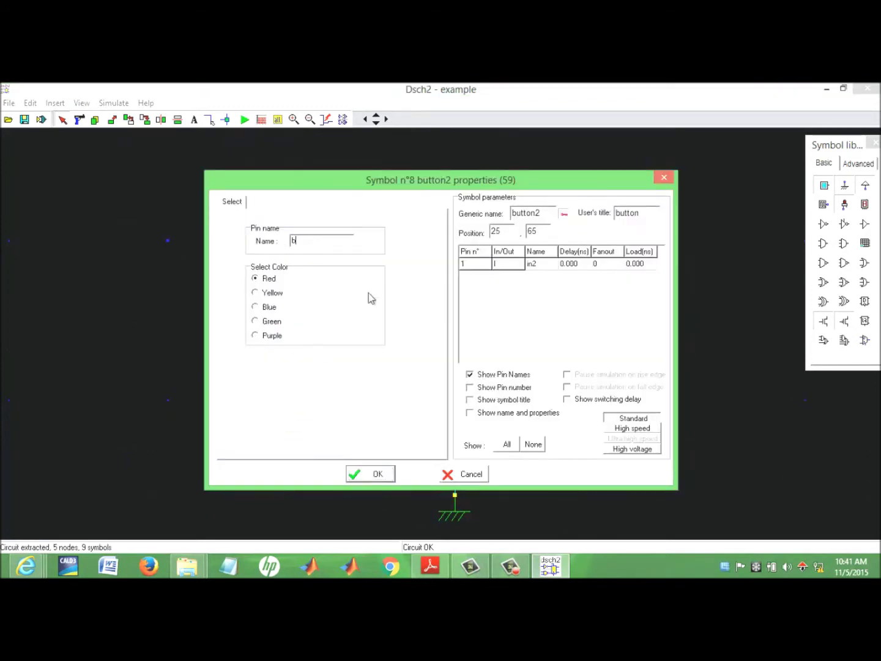
pyautogui.click(378, 474)
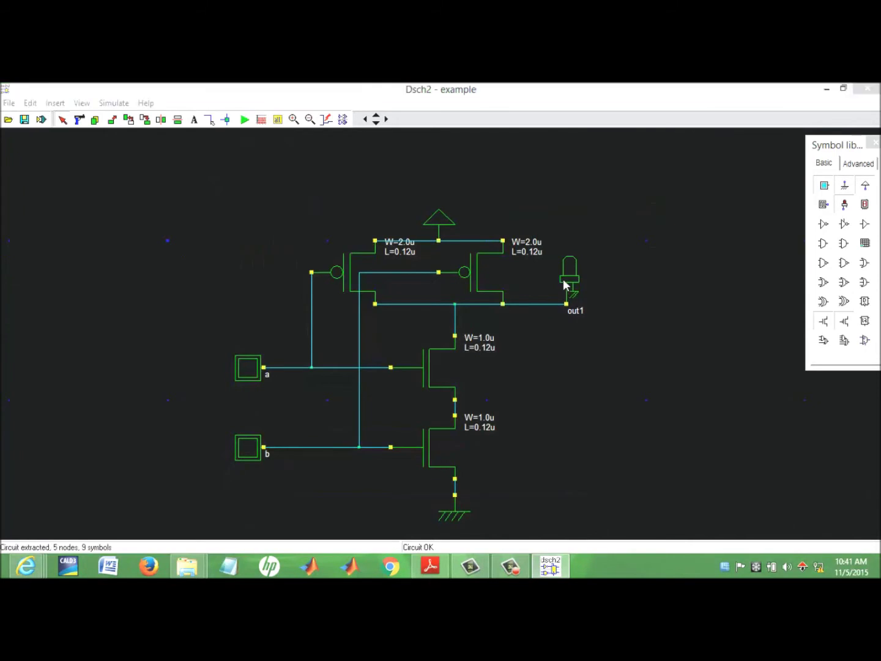
# Rename the output LED's pin as c.
pyautogui.doubleClick(565, 281)
pyautogui.moveTo(317, 240); pyautogui.dragTo(275, 247)
pyautogui.write('c')
pyautogui.click(369, 475)
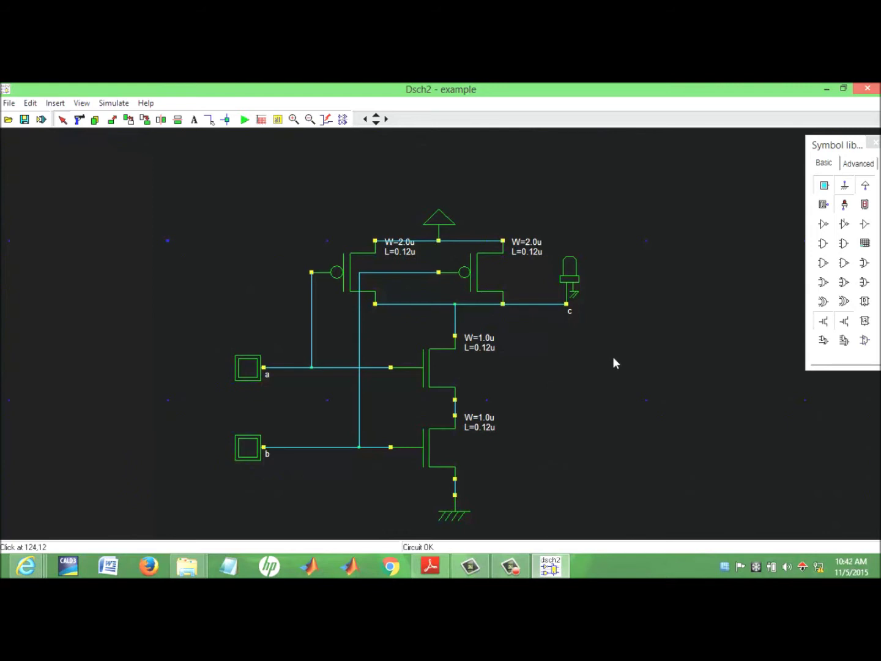
# Check the circuit for floating lines and view the logic simulation options without changing them.
pyautogui.click(114, 104)
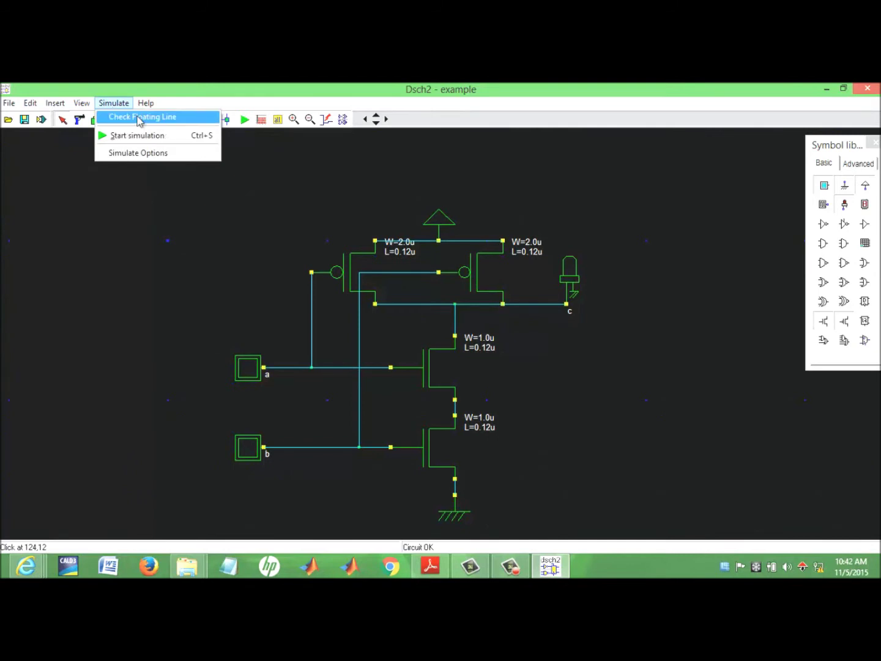
pyautogui.click(140, 119)
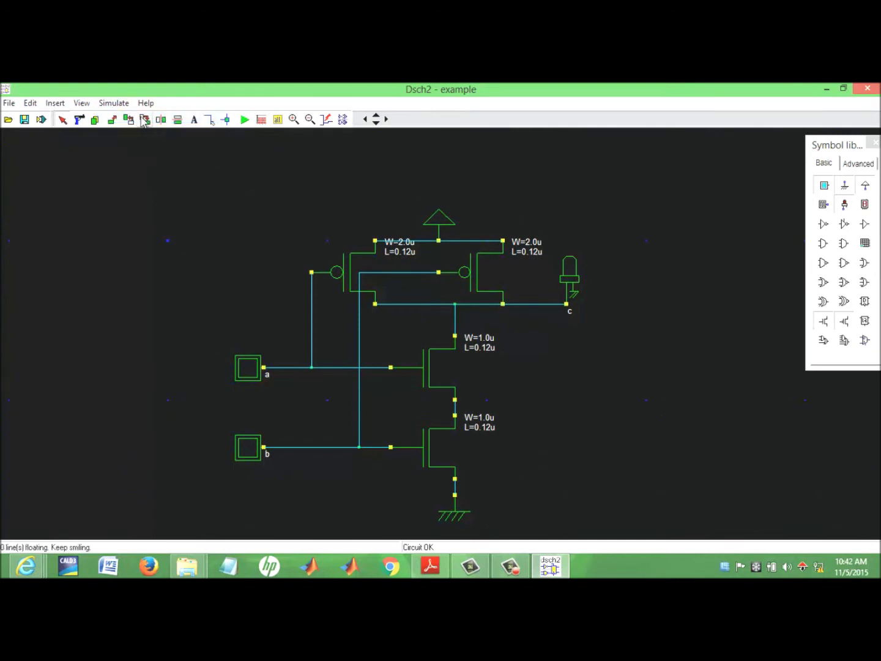
pyautogui.click(114, 102)
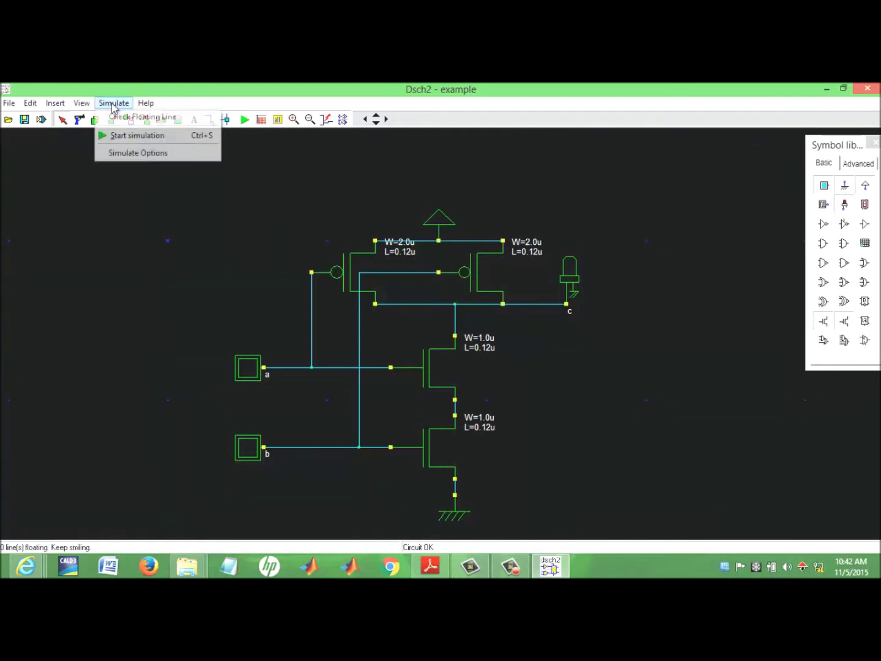
pyautogui.click(137, 151)
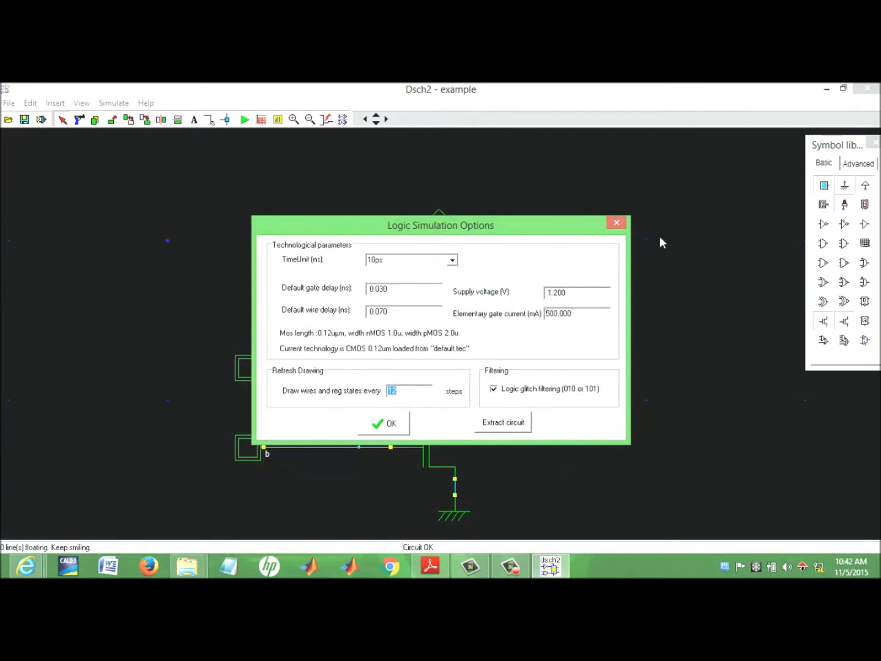
pyautogui.click(617, 224)
# Start the logic simulation of the circuit.
pyautogui.click(115, 104)
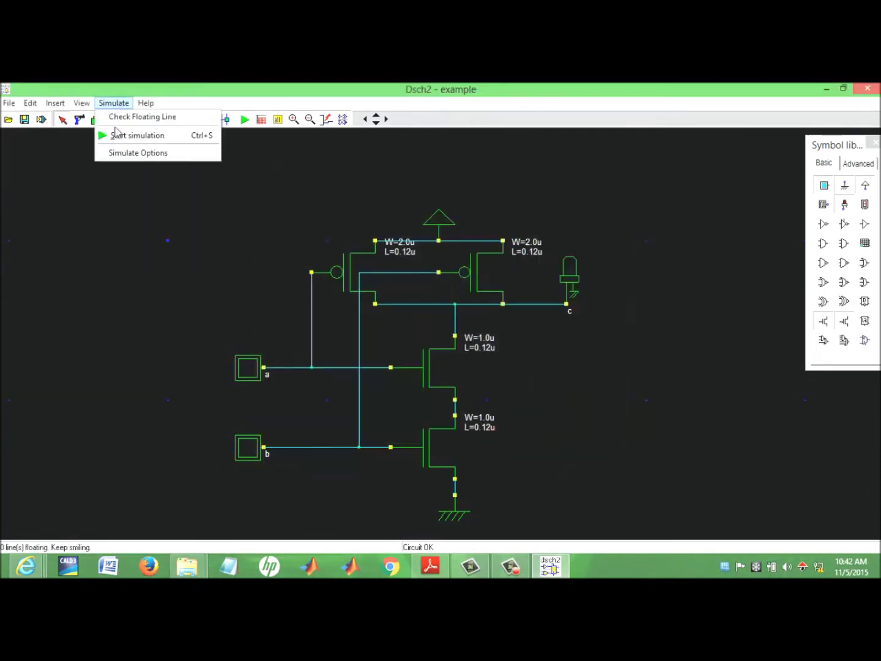
pyautogui.click(244, 131)
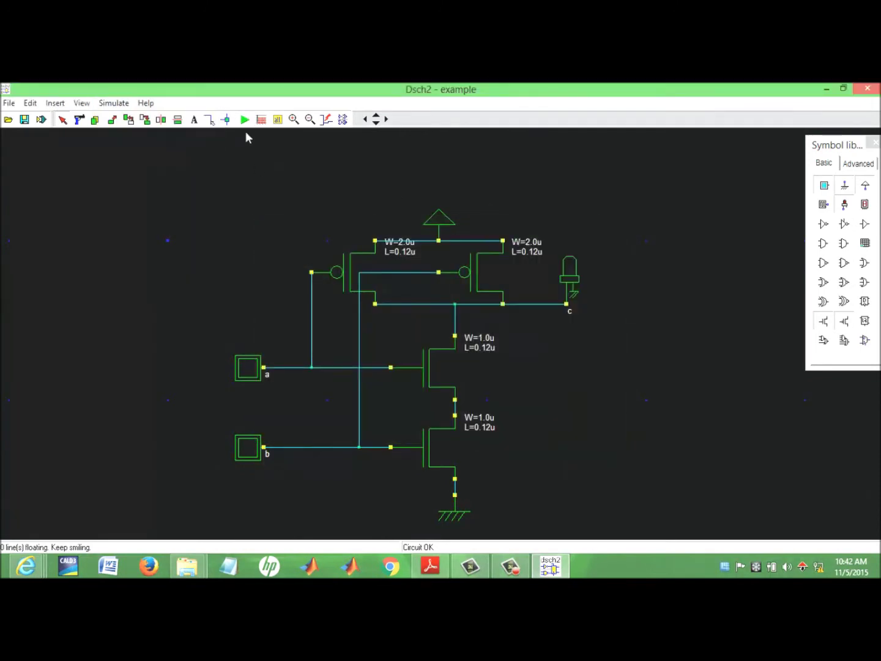
pyautogui.click(245, 119)
# Toggle inputs a and b through their high and low combinations to test output c, ending with a low and b high.
pyautogui.click(247, 368)
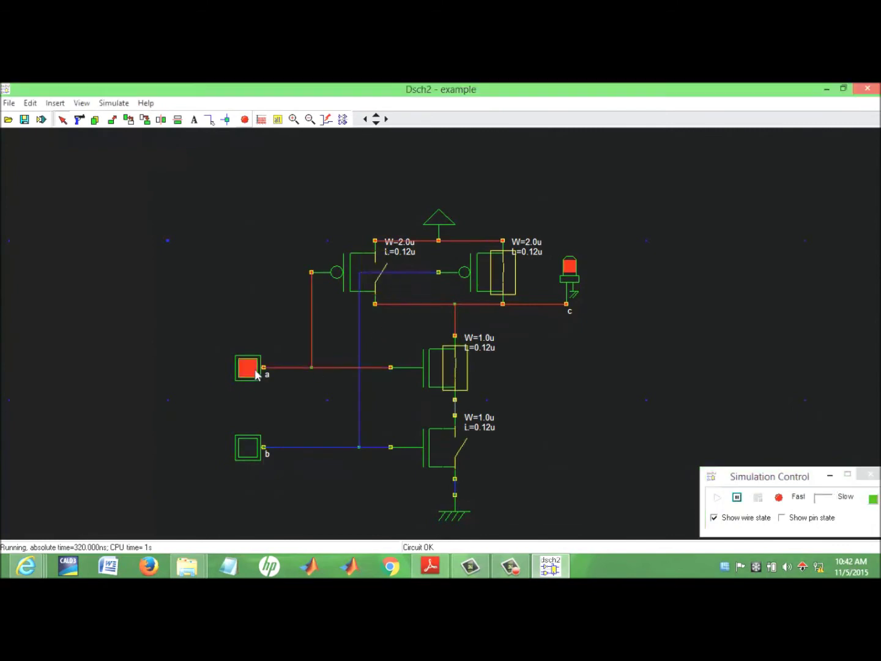
pyautogui.click(251, 448)
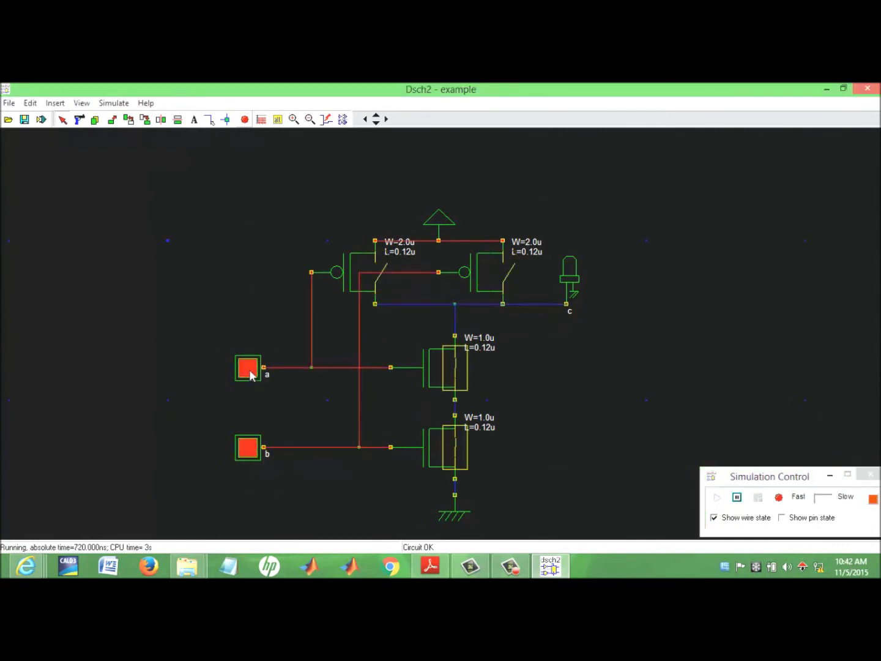
pyautogui.click(249, 370)
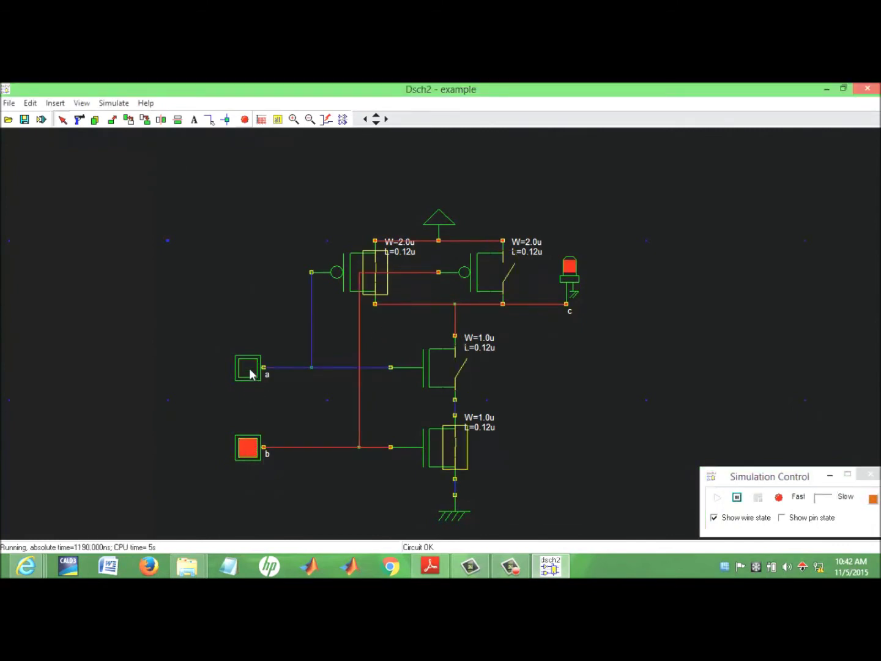
pyautogui.click(251, 372)
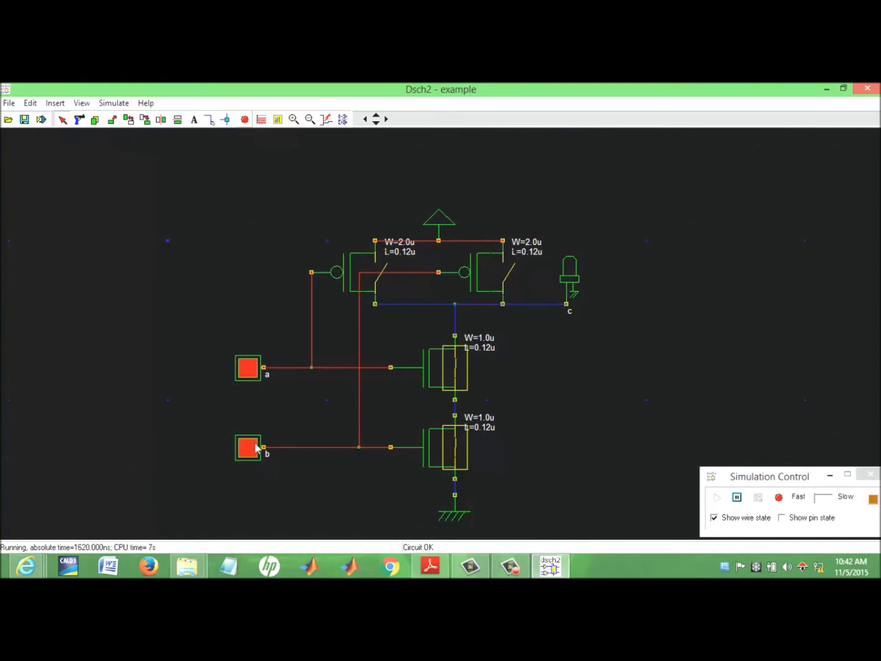
pyautogui.click(256, 449)
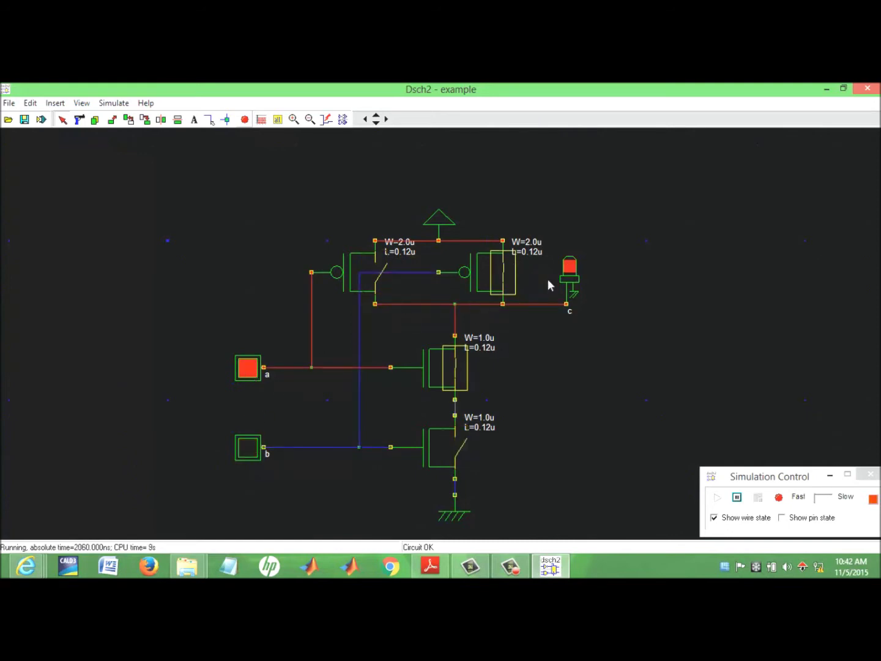
pyautogui.click(251, 371)
pyautogui.click(251, 443)
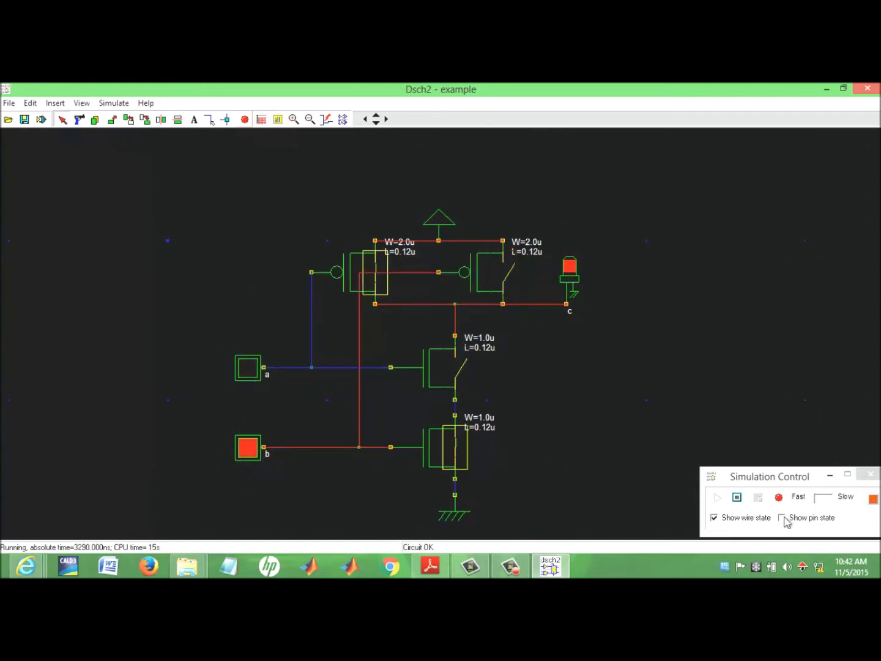
# Display the pin states, toggle inputs a and b until both are high, and stop the simulation.
pyautogui.click(782, 518)
pyautogui.click(257, 378)
pyautogui.click(260, 449)
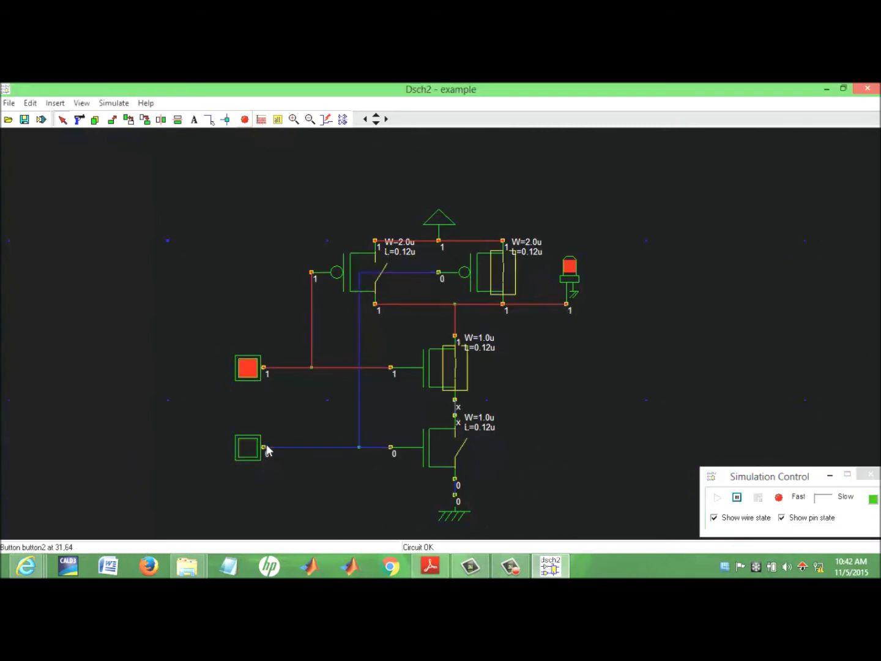
pyautogui.click(251, 371)
pyautogui.click(256, 440)
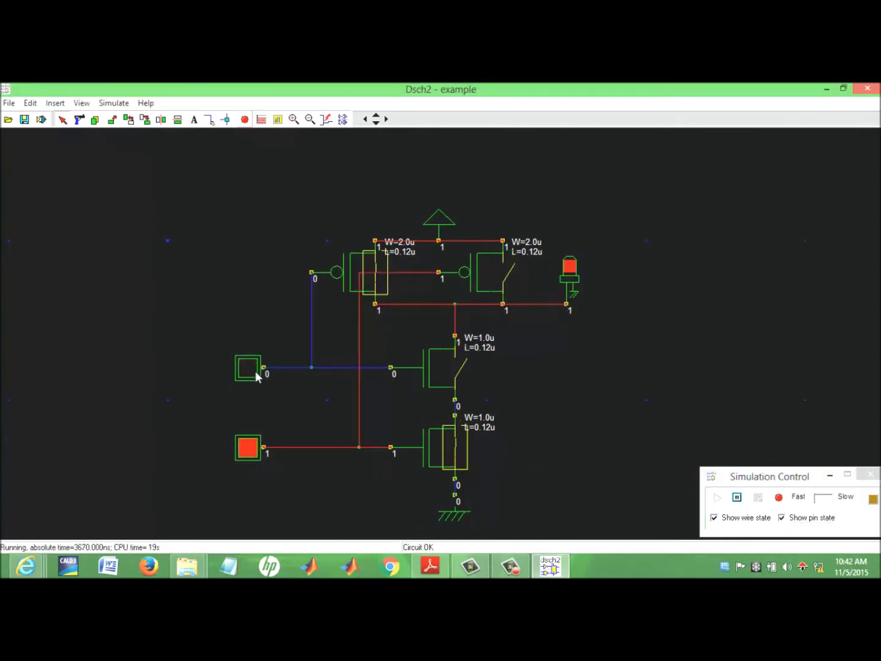
pyautogui.click(255, 372)
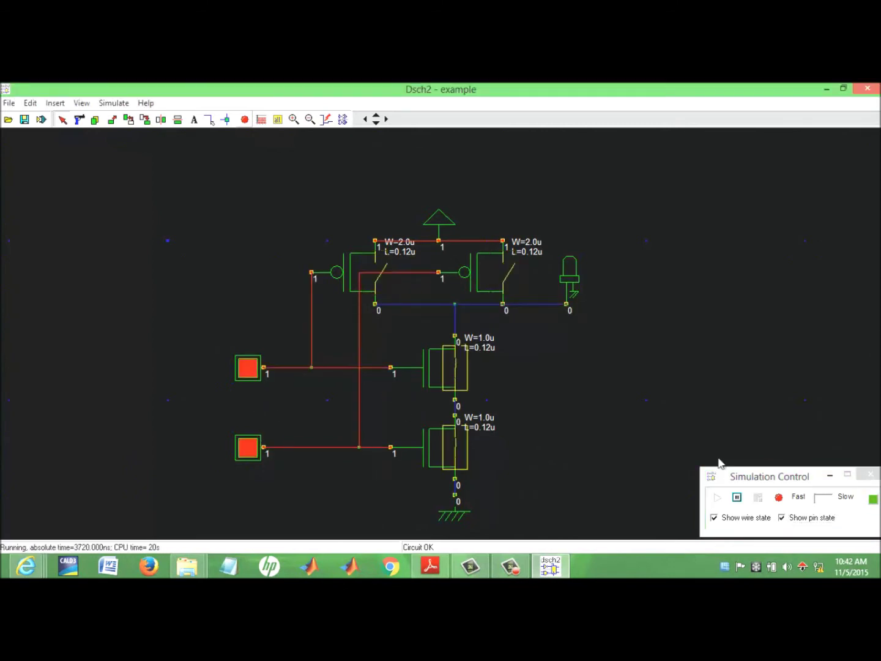
pyautogui.click(780, 497)
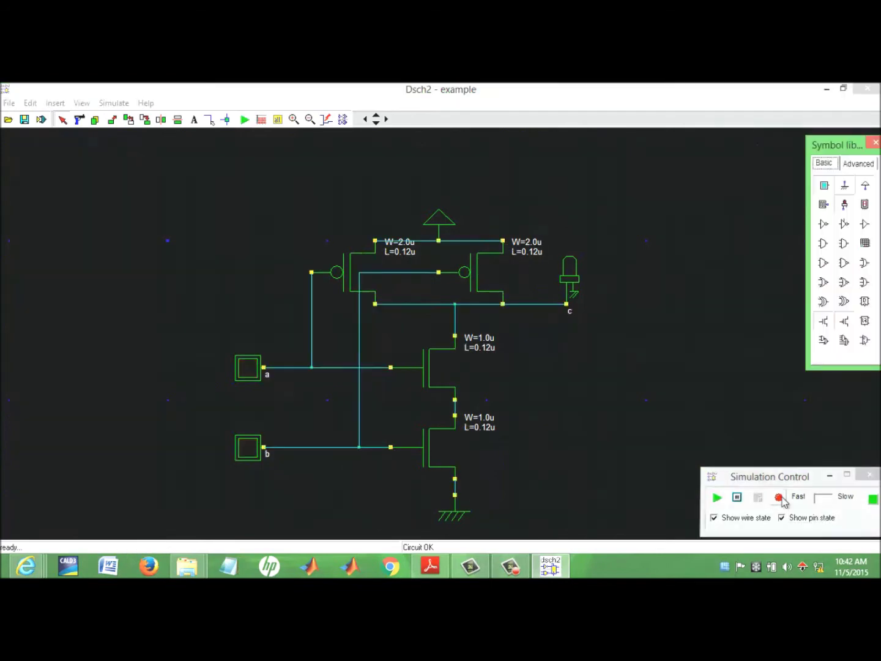
# View the timing diagram of a, b and c full-screen at 20 and 100 ns/div time scales, and close it.
pyautogui.click(262, 120)
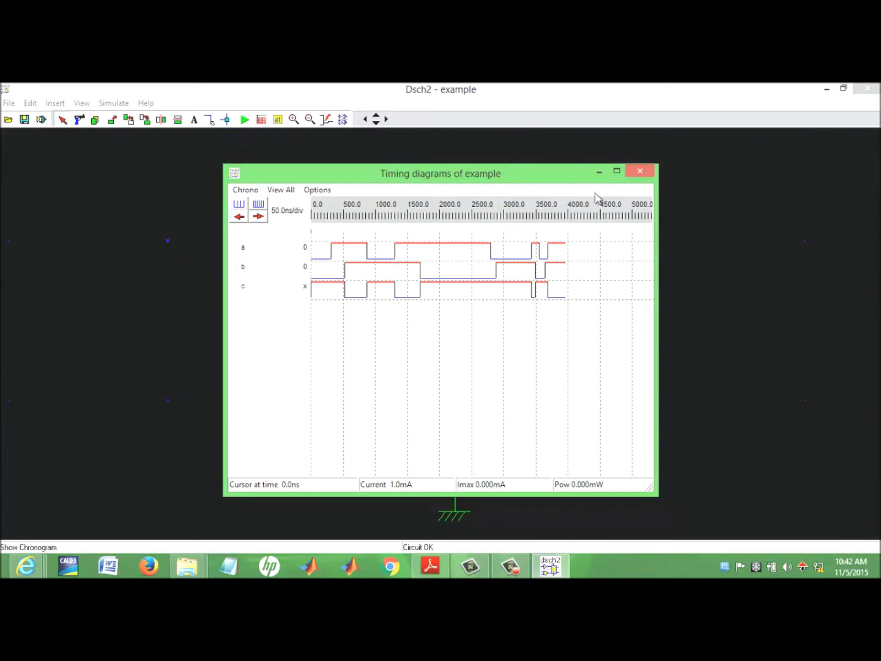
pyautogui.click(617, 174)
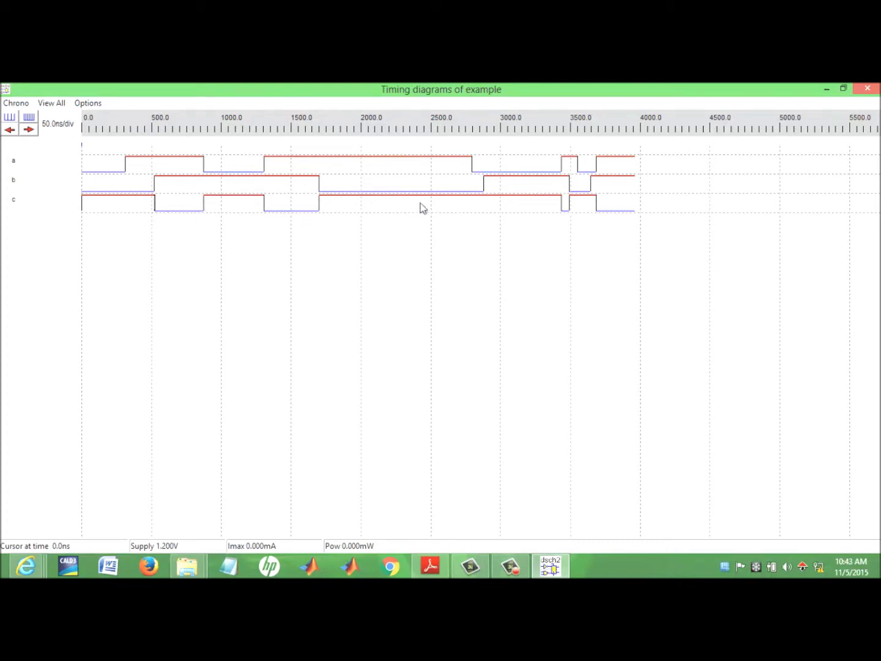
pyautogui.click(29, 118)
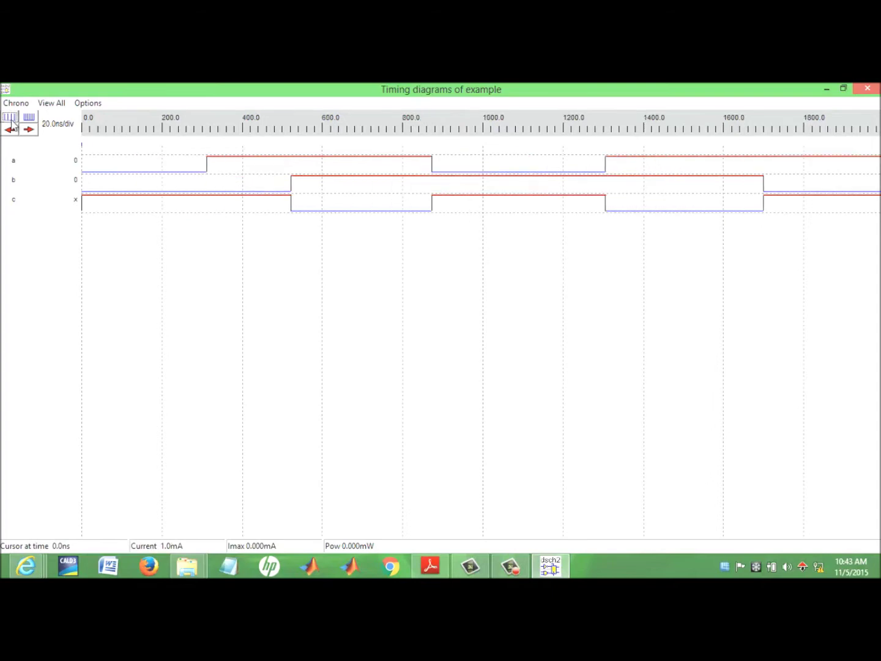
pyautogui.click(30, 119)
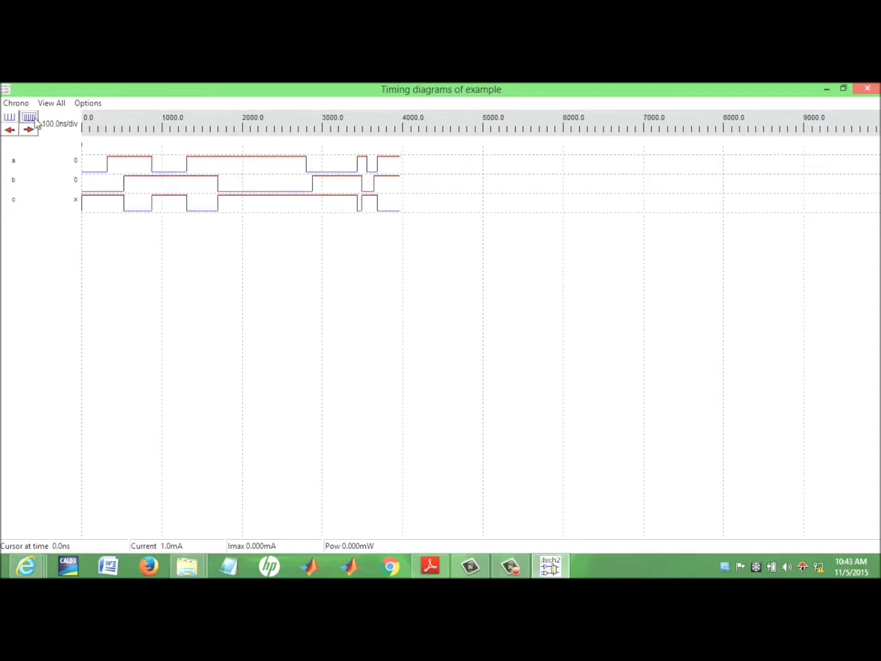
pyautogui.click(868, 88)
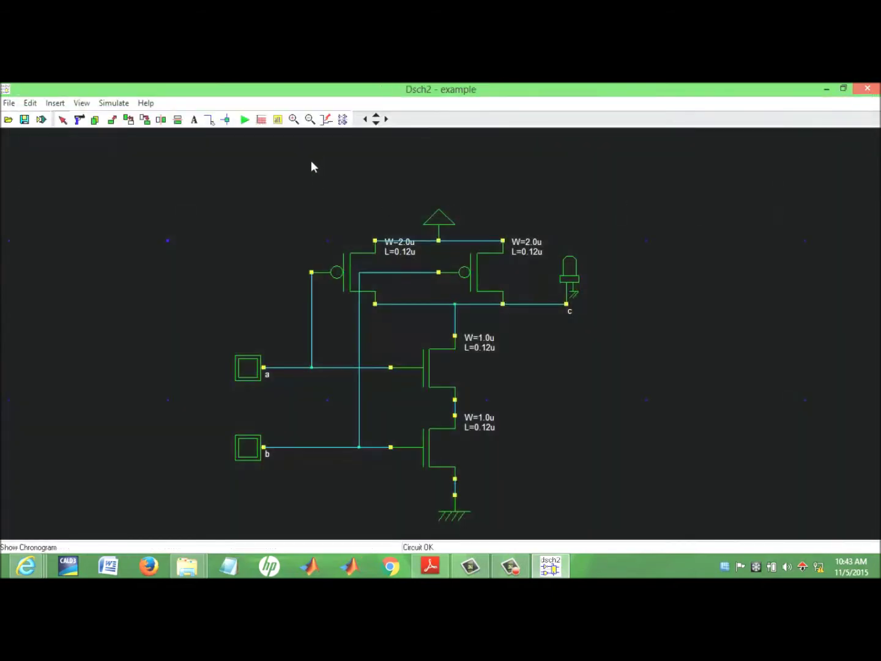
# Start saving the schematic under a new name and create a NAND folder inside Export dsch2 as its location.
pyautogui.click(8, 103)
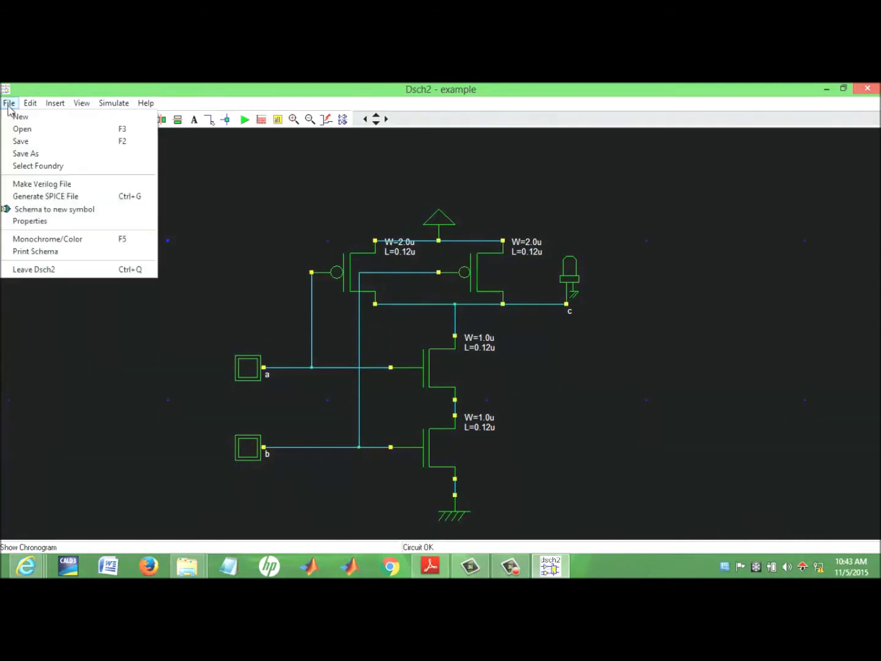
pyautogui.click(36, 156)
pyautogui.click(509, 215)
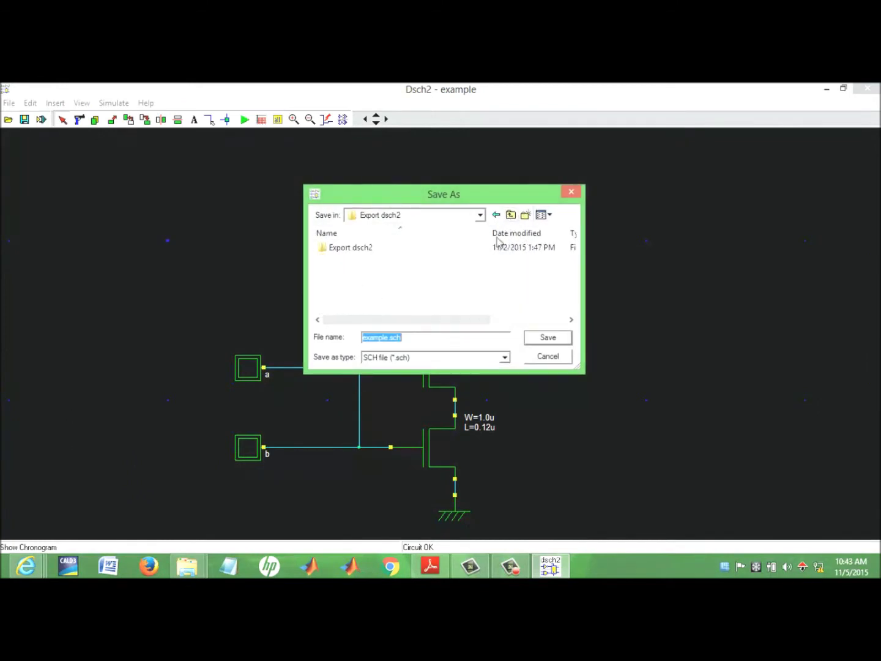
pyautogui.click(526, 215)
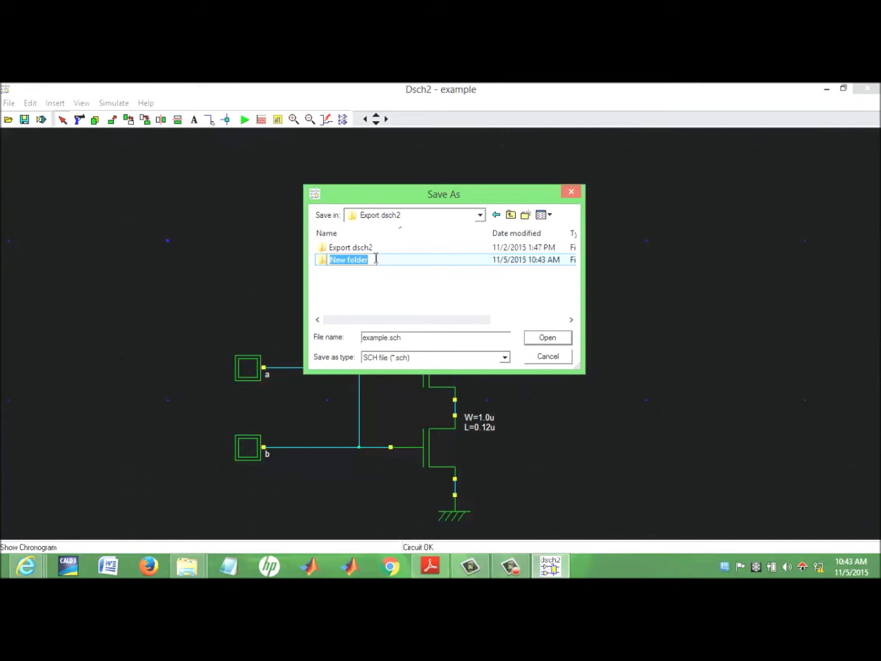
pyautogui.write('NAND')
pyautogui.click(440, 284)
pyautogui.doubleClick(367, 261)
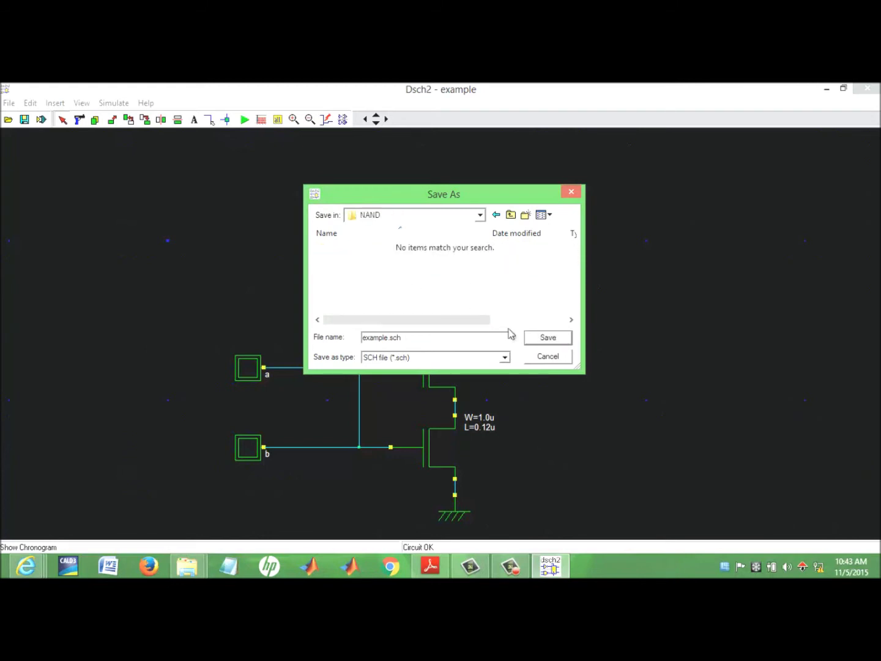
# Save the schematic as nand cmos.sch in the NAND folder.
pyautogui.doubleClick(389, 337)
pyautogui.write('NAND')
pyautogui.press('BackSpace')
pyautogui.press('BackSpace')
pyautogui.press('BackSpace')
pyautogui.write('nand cmos')
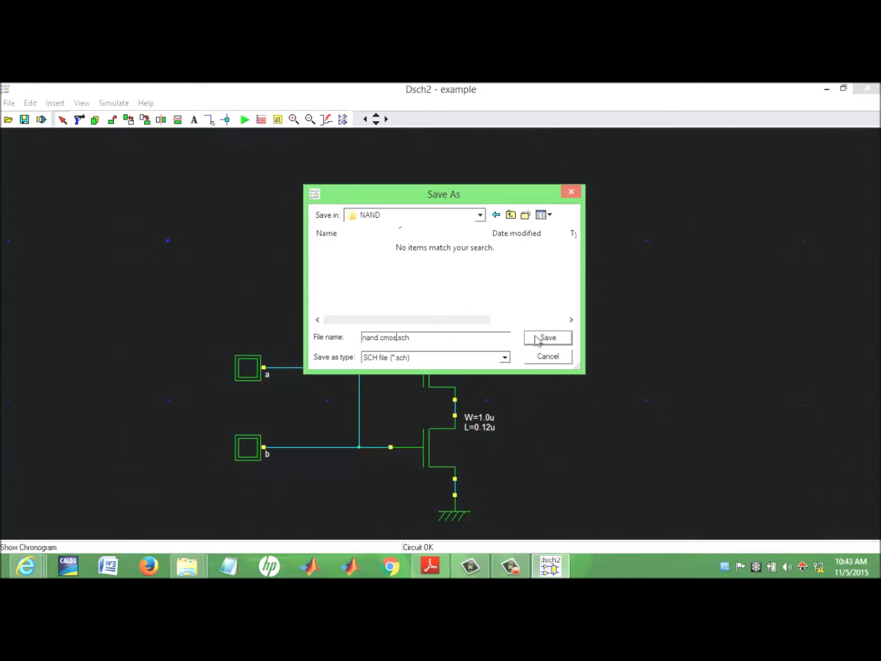
pyautogui.click(547, 338)
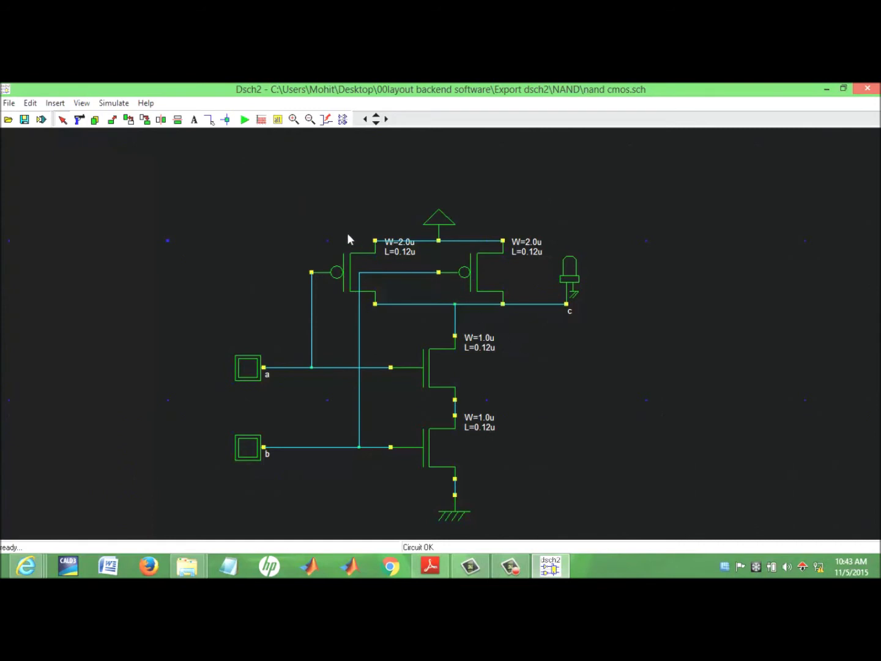
# Browse the available foundry technology files in the inner Export dsch2 folder without selecting one.
pyautogui.click(10, 103)
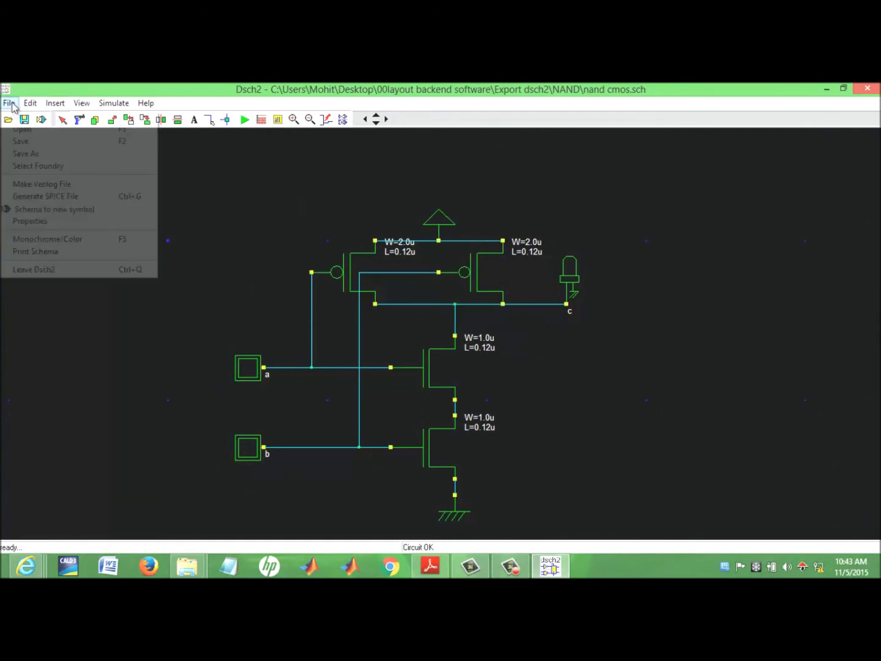
pyautogui.click(40, 166)
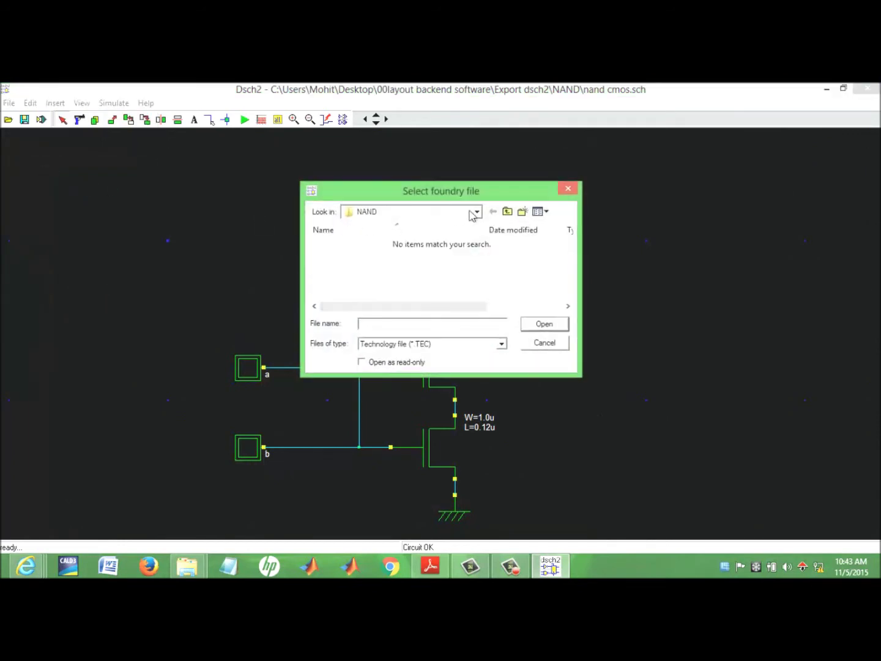
pyautogui.click(508, 211)
pyautogui.doubleClick(358, 247)
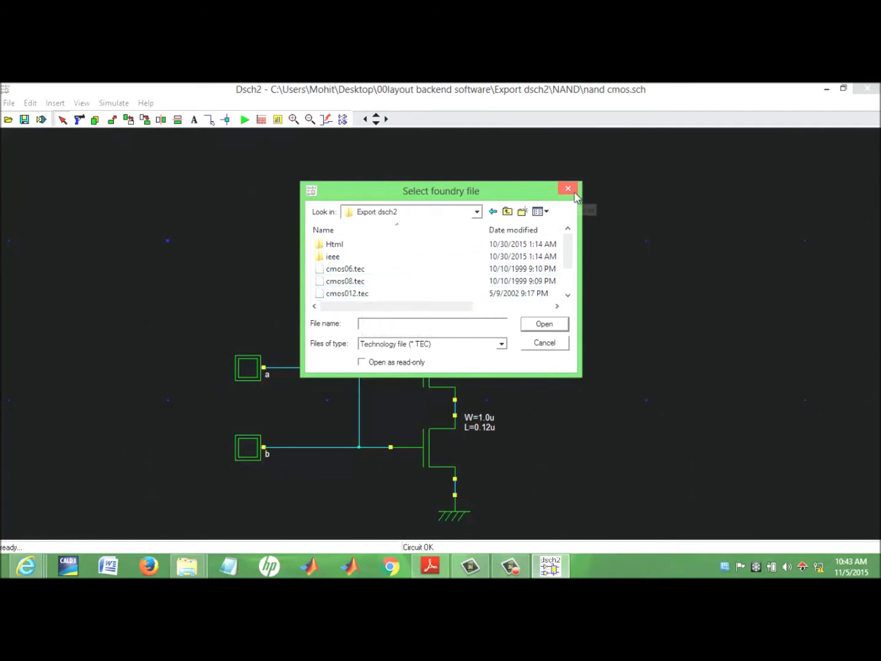
pyautogui.click(507, 211)
pyautogui.click(343, 256)
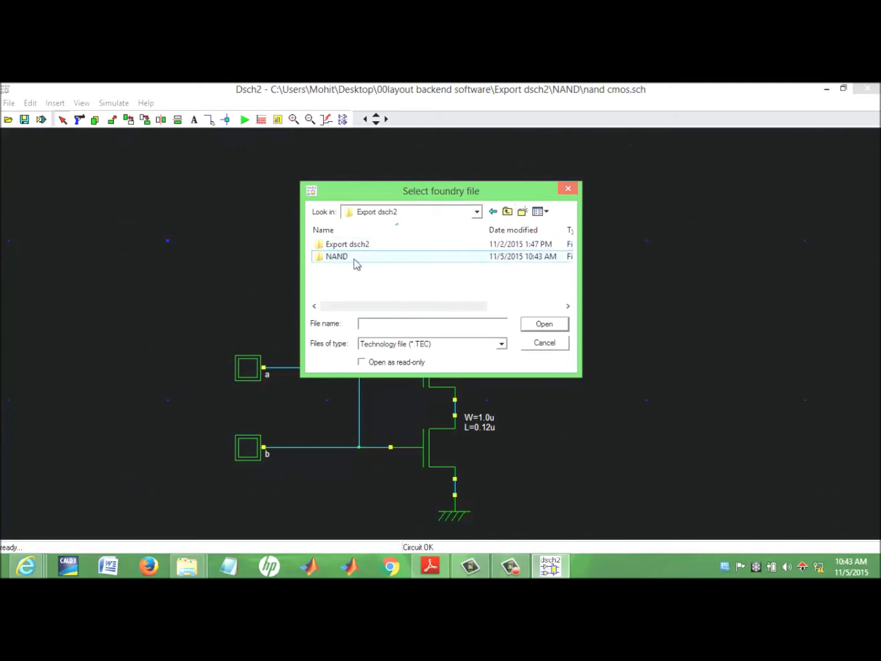
pyautogui.click(569, 189)
# Generate the schematic's Verilog file and review the transistor delays and input toggle times in its code.
pyautogui.click(8, 103)
pyautogui.click(40, 184)
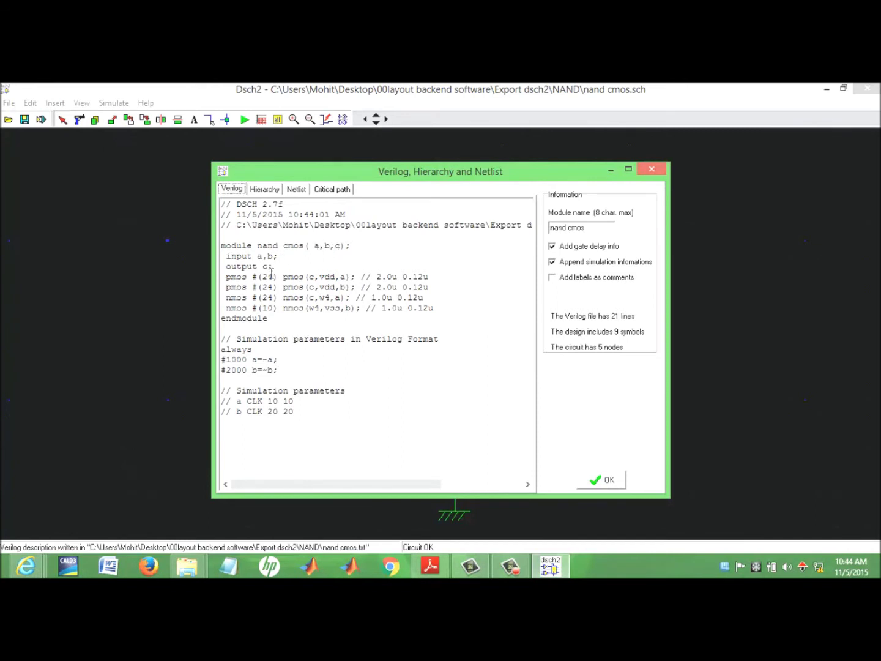
pyautogui.moveTo(247, 278); pyautogui.dragTo(283, 289)
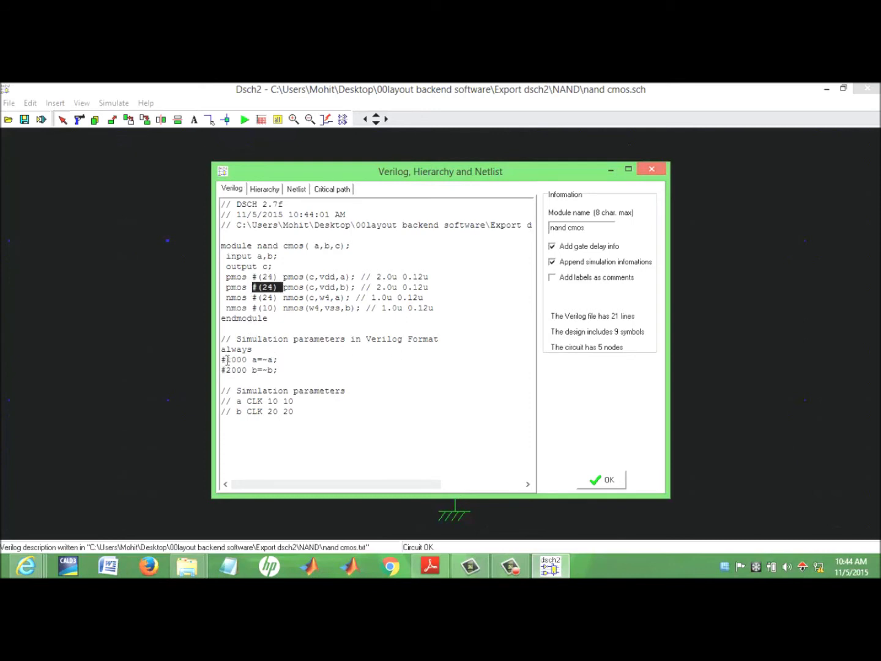
pyautogui.moveTo(227, 360); pyautogui.dragTo(247, 367)
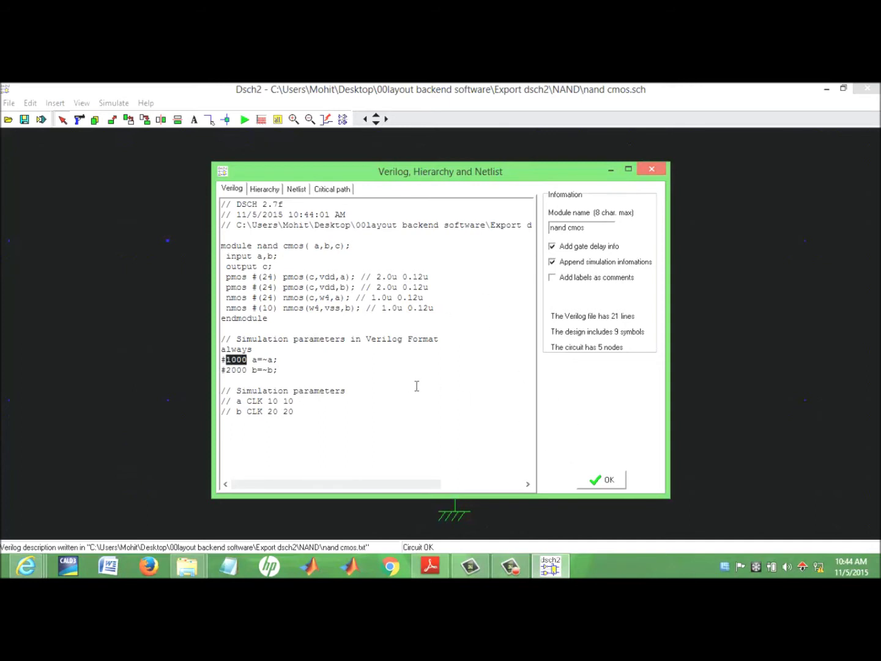
pyautogui.click(609, 480)
# Generate the schematic's SPICE file for WinSpice and review the netlist through to its end.
pyautogui.click(8, 103)
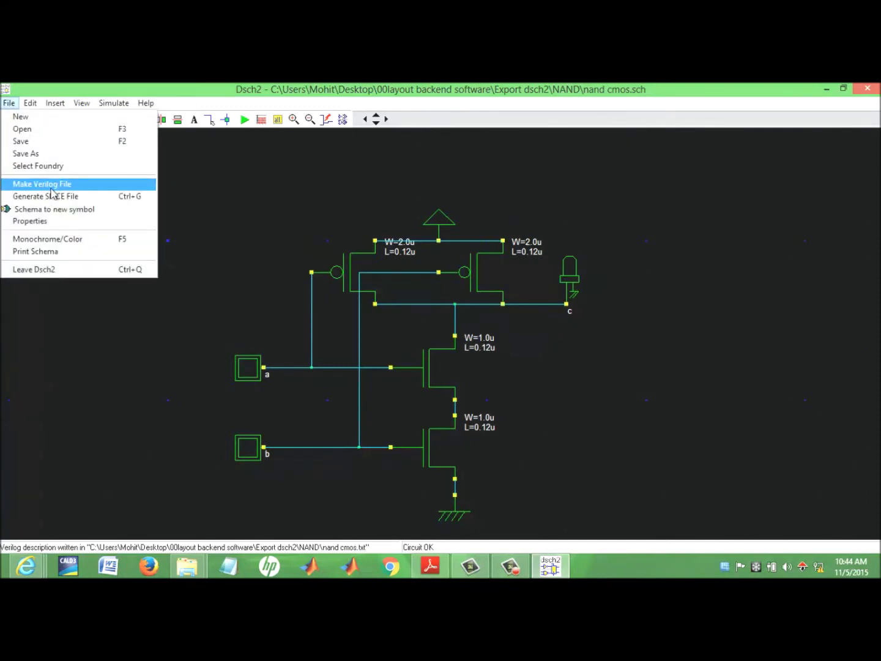
pyautogui.click(55, 201)
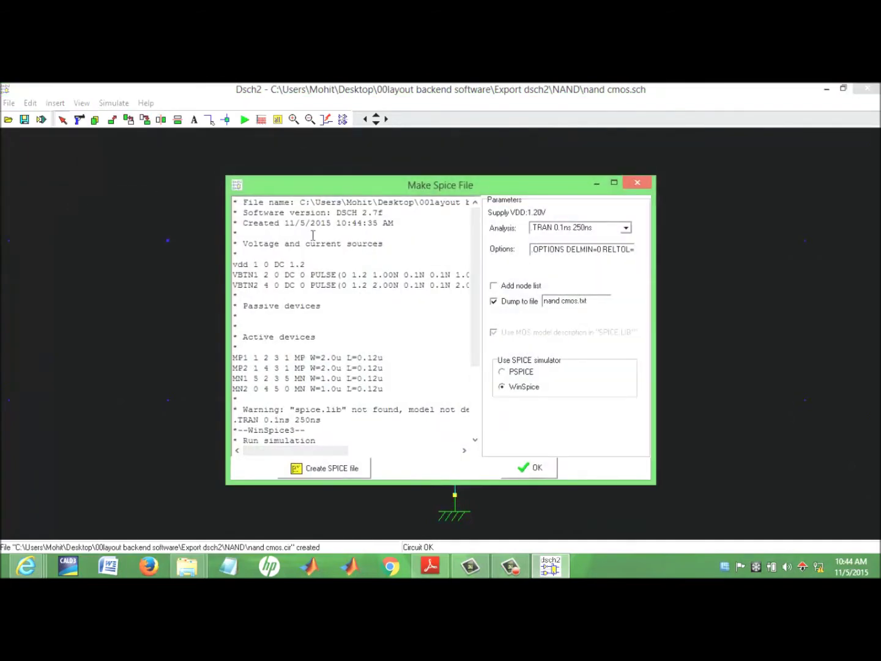
pyautogui.moveTo(476, 341); pyautogui.dragTo(476, 403)
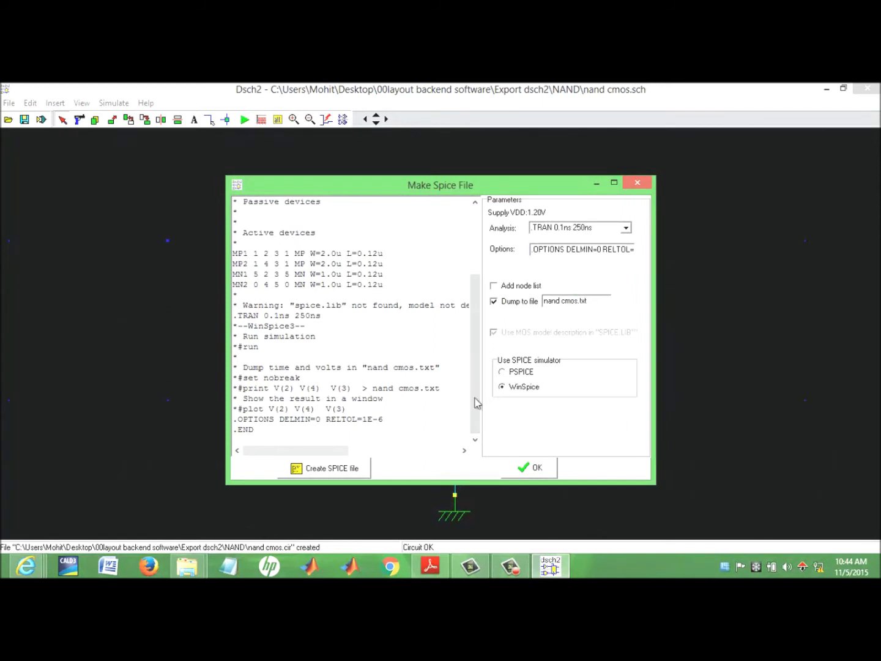
pyautogui.click(354, 469)
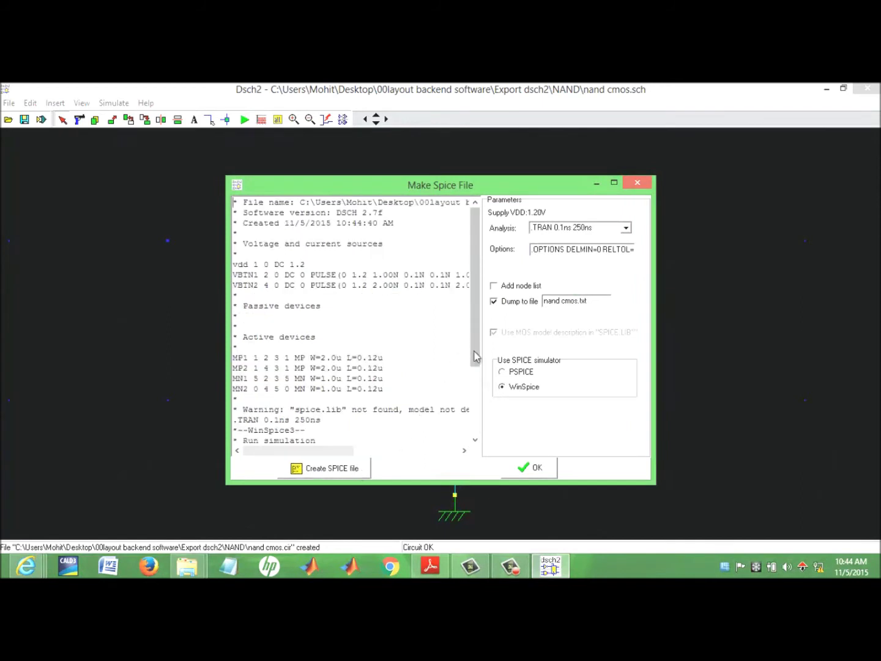
pyautogui.moveTo(476, 356); pyautogui.dragTo(466, 413)
# Switch the SPICE simulator to PSPICE, recreate the SPICE file, review the netlist and accept it.
pyautogui.click(504, 372)
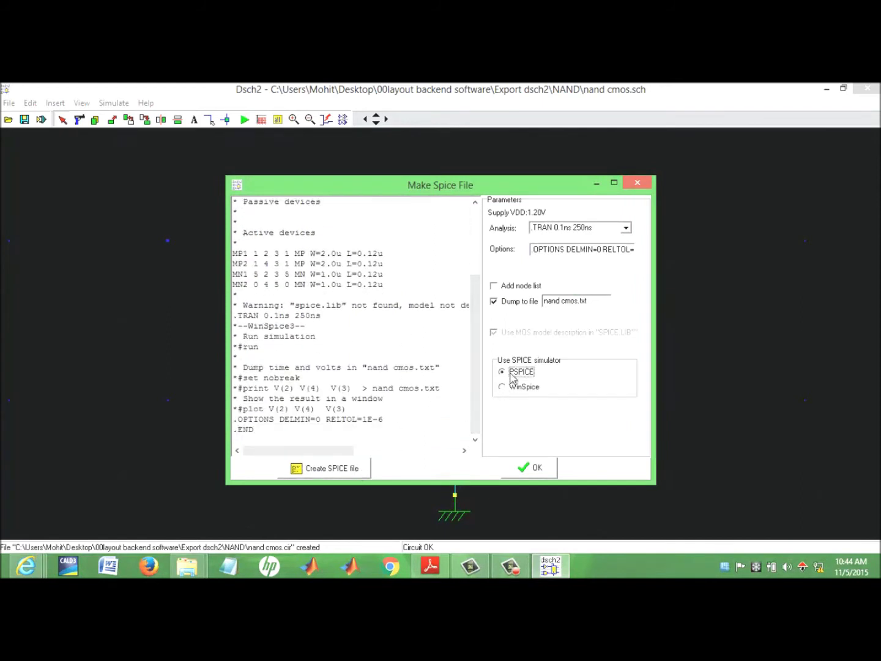
pyautogui.click(350, 471)
pyautogui.moveTo(470, 349); pyautogui.dragTo(469, 418)
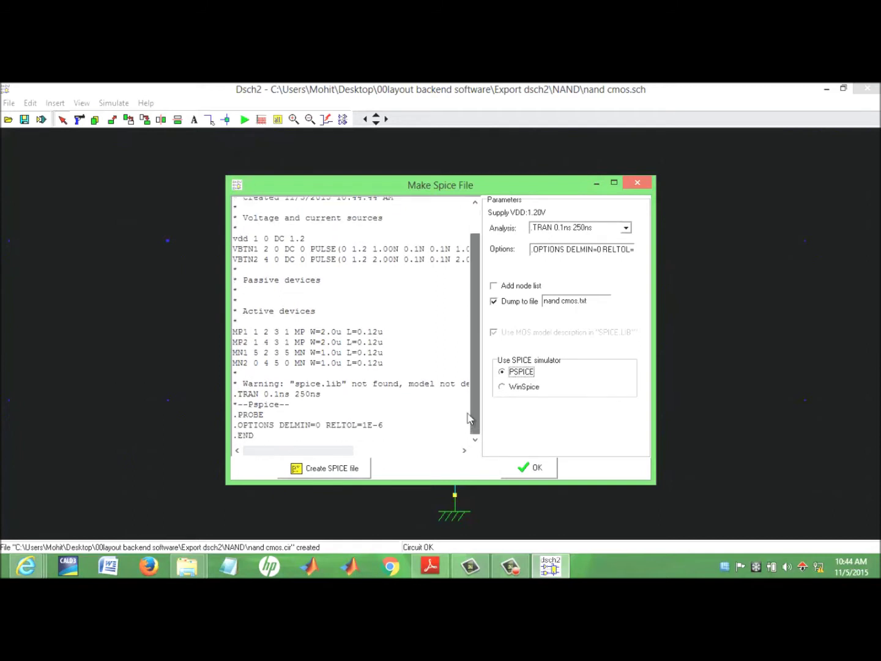
pyautogui.scroll(1, 472, 428)
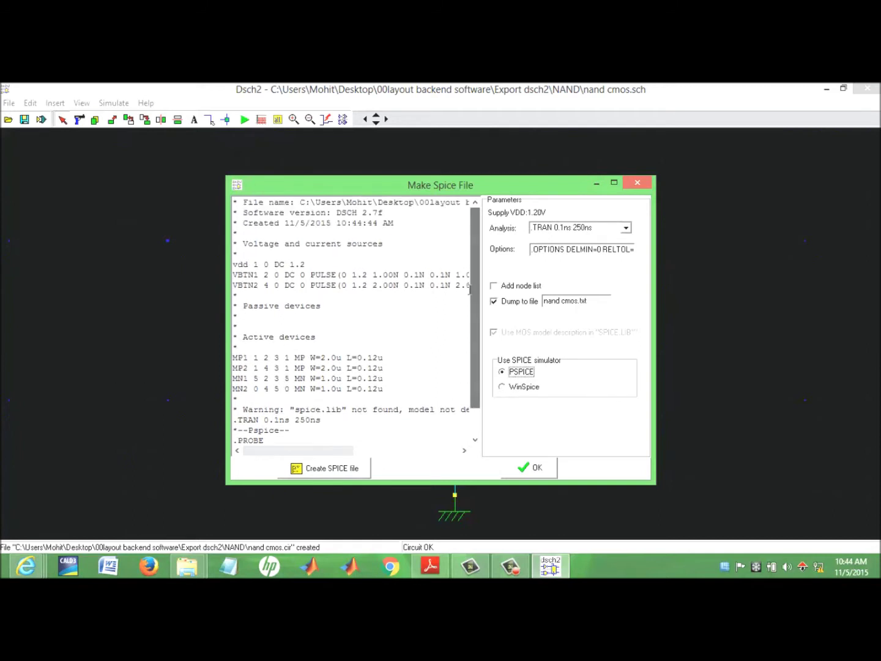
pyautogui.click(536, 469)
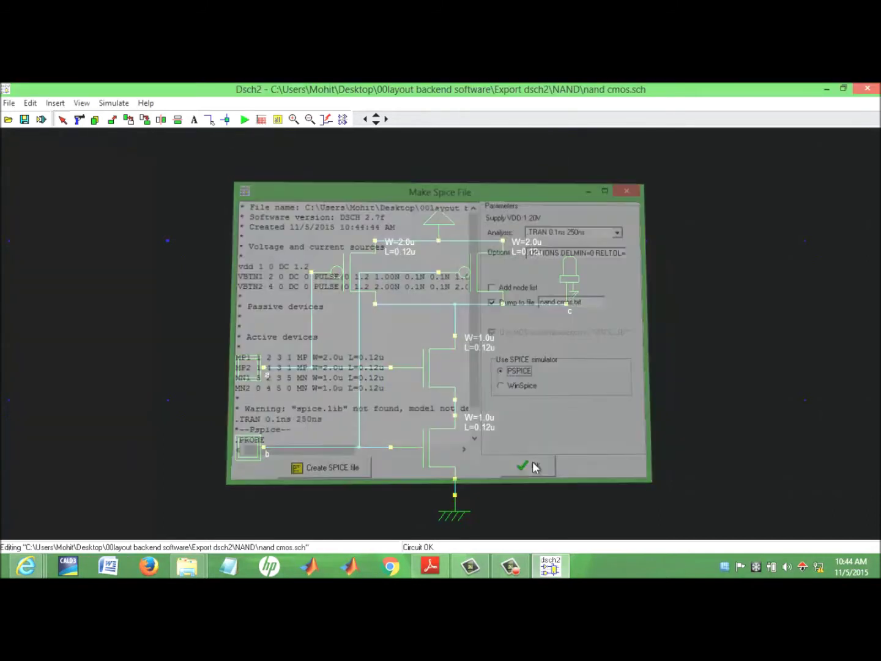
pyautogui.click(112, 104)
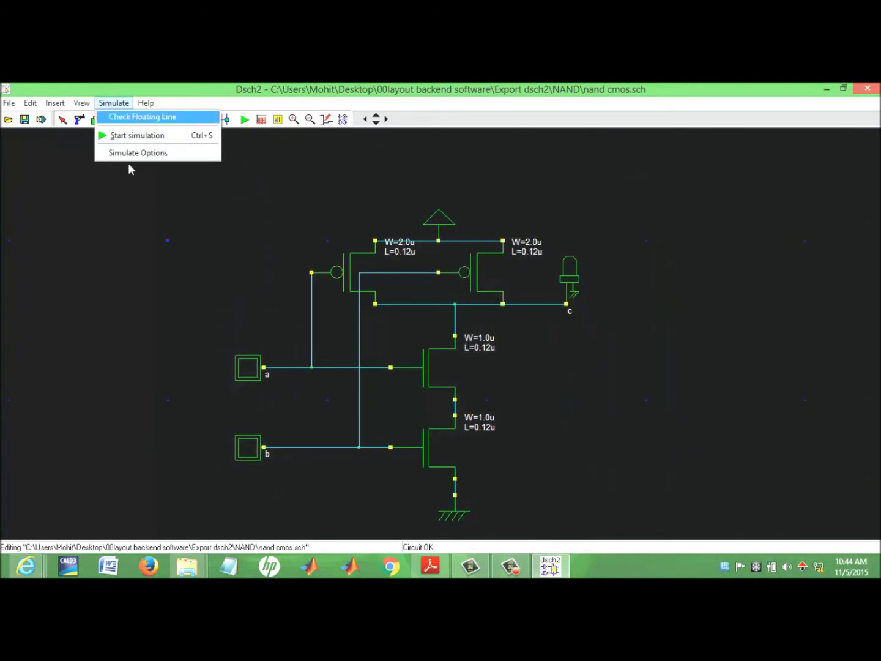
pyautogui.click(132, 184)
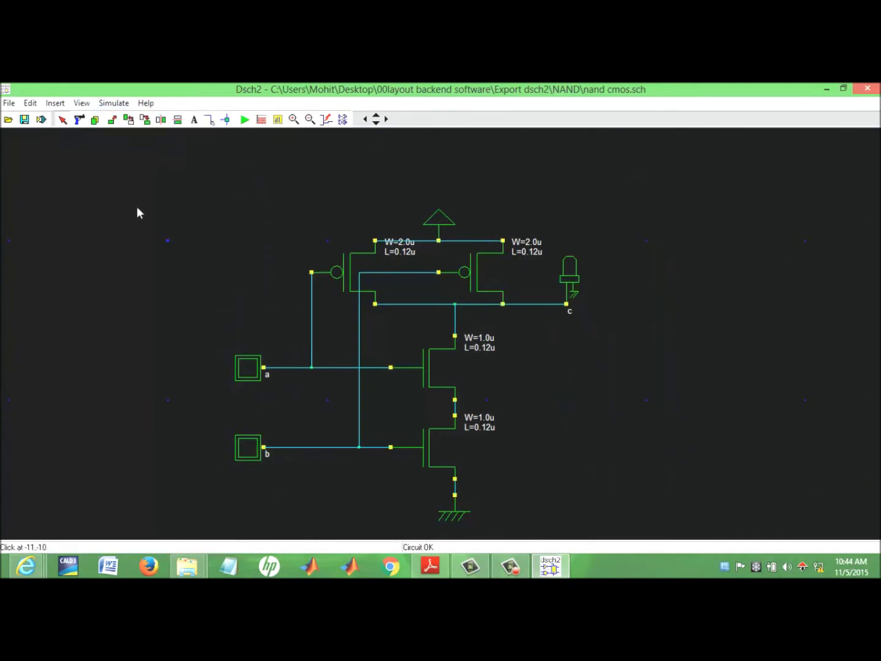
# Highlight the electrical net connected to input a, and try the supply and output wires as well.
pyautogui.click(327, 119)
pyautogui.click(311, 299)
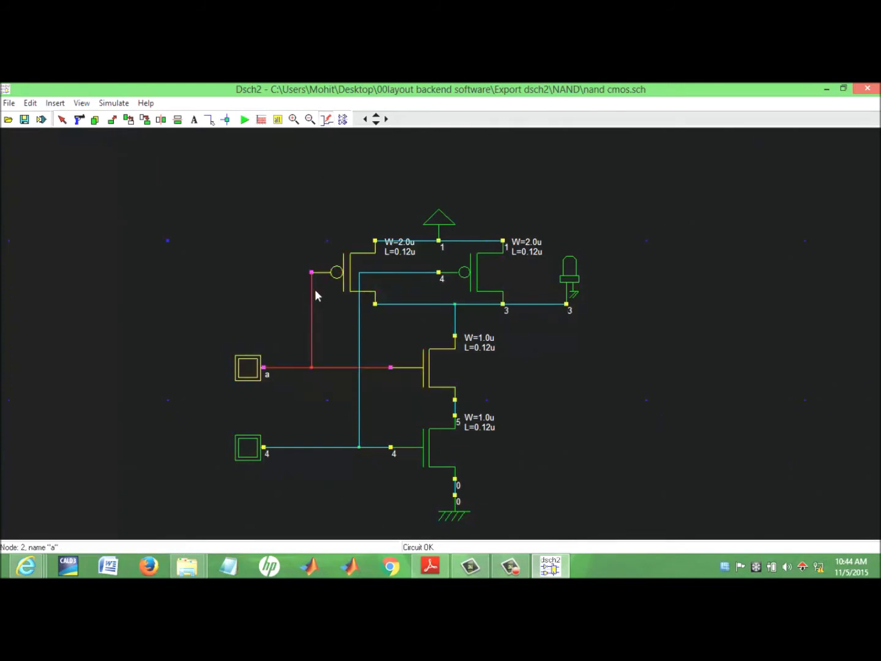
pyautogui.click(443, 241)
pyautogui.click(433, 303)
# Highlight the electrical net connected to input b to trace the gates it drives.
pyautogui.click(383, 328)
pyautogui.click(361, 377)
pyautogui.click(359, 380)
pyautogui.click(359, 391)
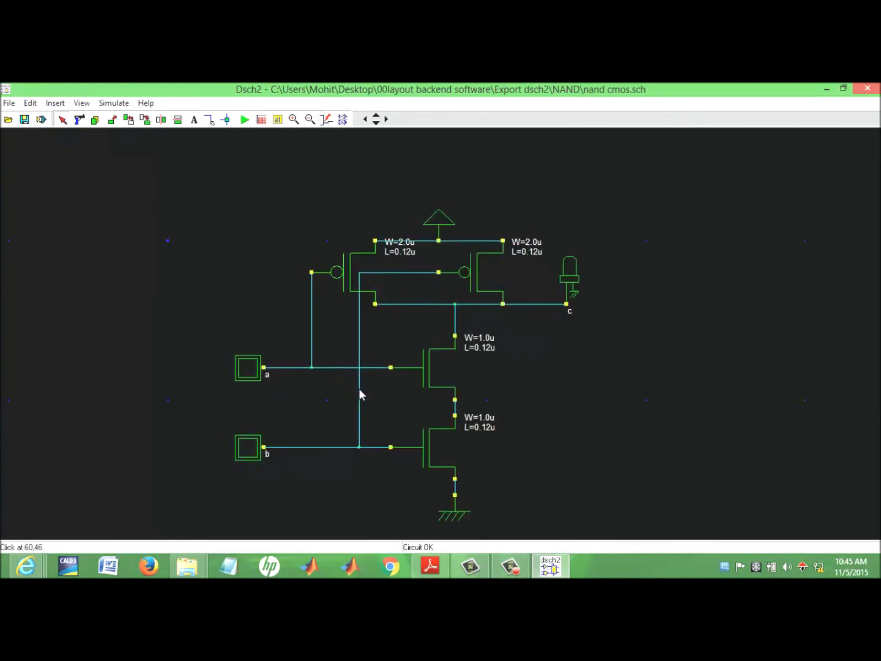
pyautogui.click(349, 450)
pyautogui.click(352, 450)
pyautogui.click(356, 450)
pyautogui.click(326, 118)
pyautogui.click(331, 447)
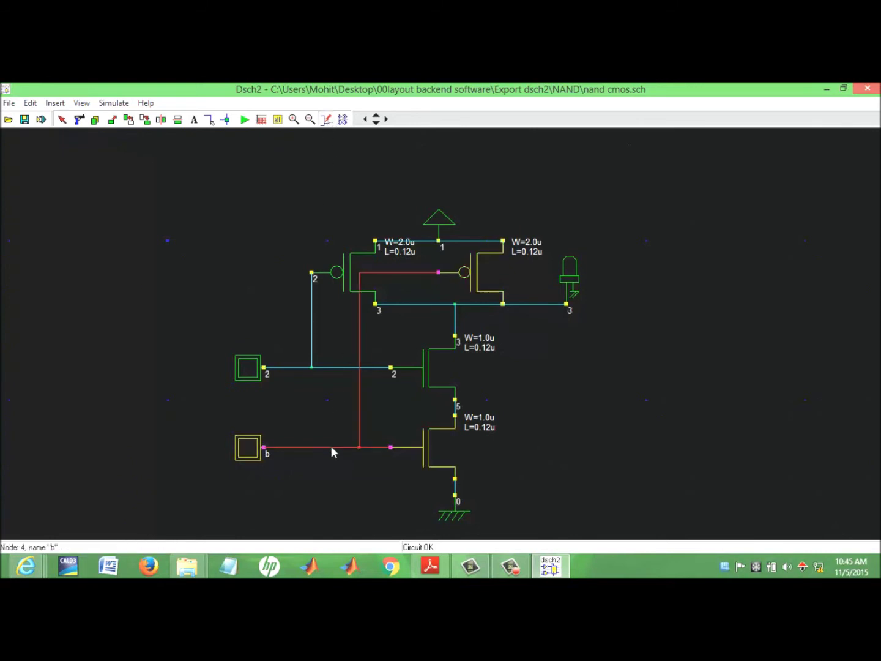
# Highlight the electrical nets of input a and output c in the schematic.
pyautogui.click(315, 367)
pyautogui.click(453, 304)
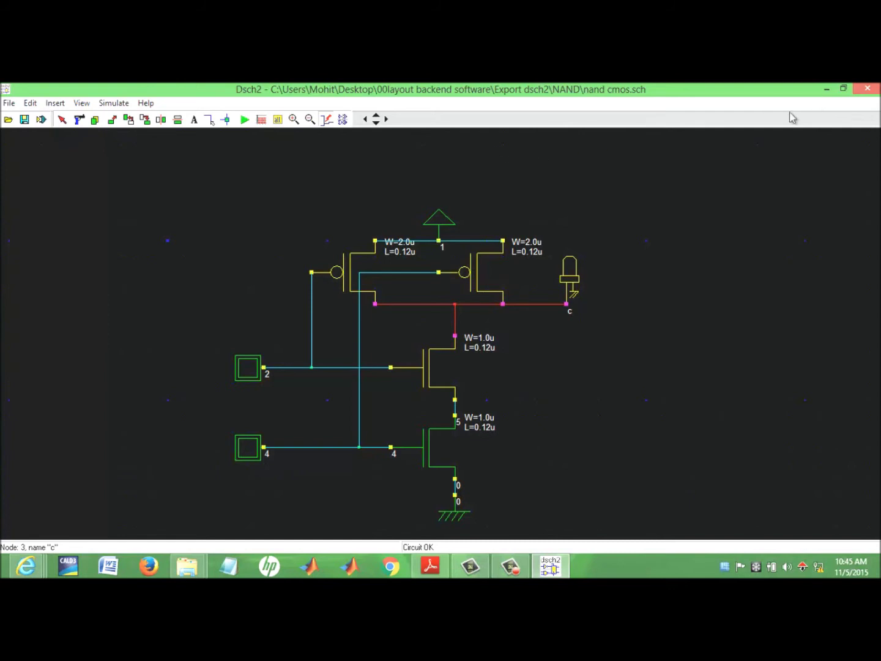
# Switch to the microwind for expert folder and launch Microwind from it.
pyautogui.moveTo(187, 570)
pyautogui.click(188, 570)
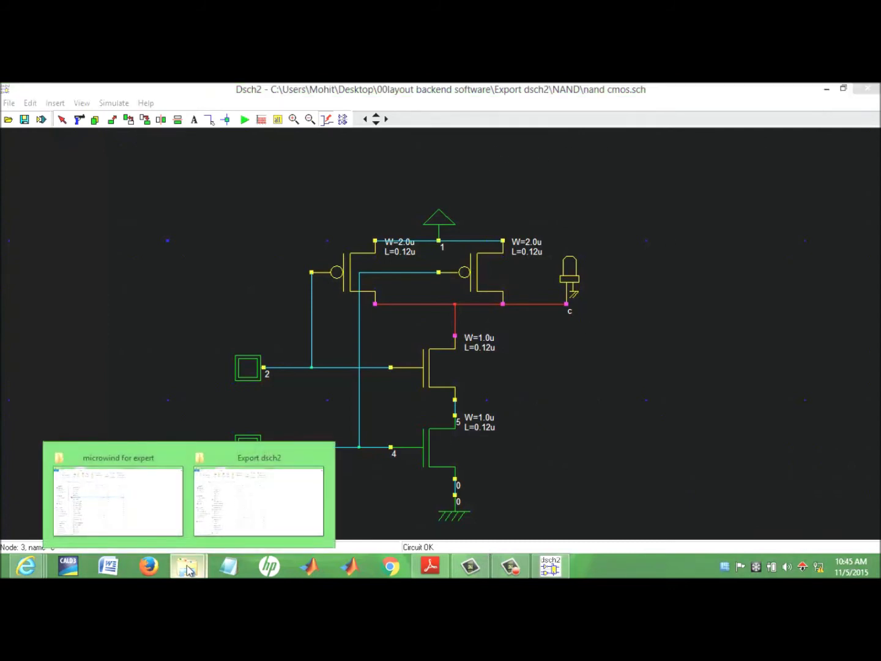
pyautogui.click(163, 479)
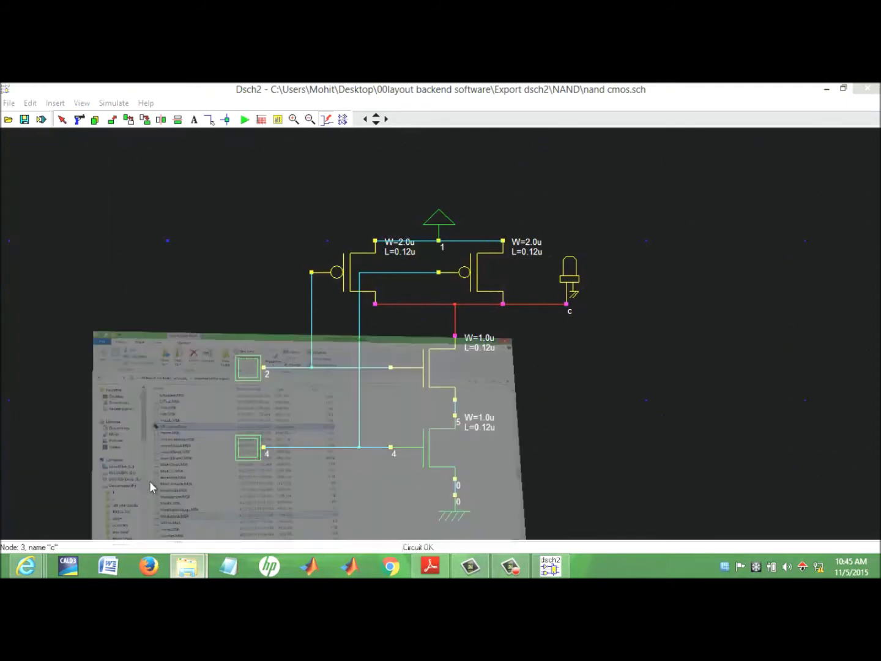
pyautogui.doubleClick(158, 289)
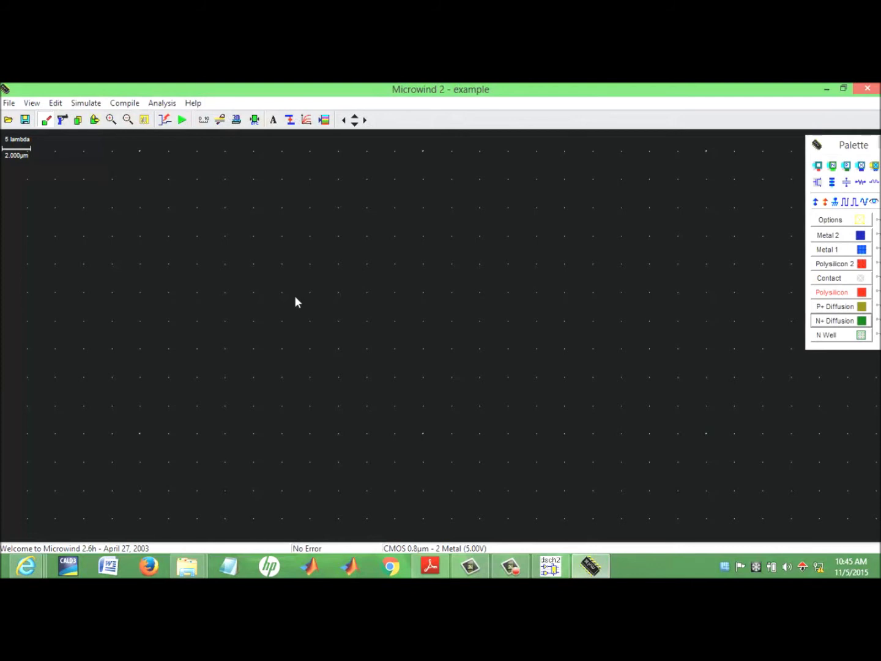
# Select the cmos012.rul foundry rule file as the layout technology.
pyautogui.click(9, 103)
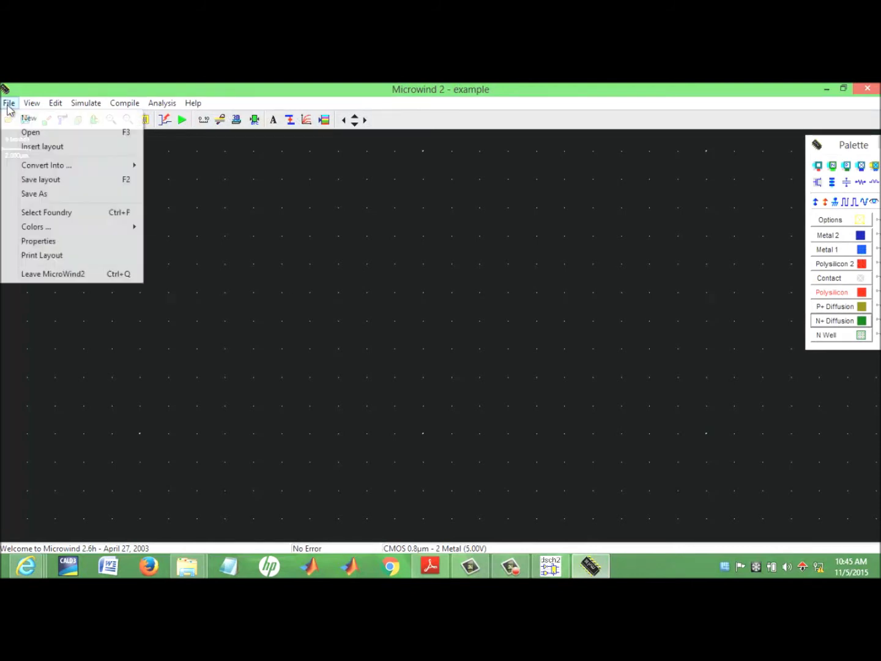
pyautogui.click(40, 214)
pyautogui.click(369, 297)
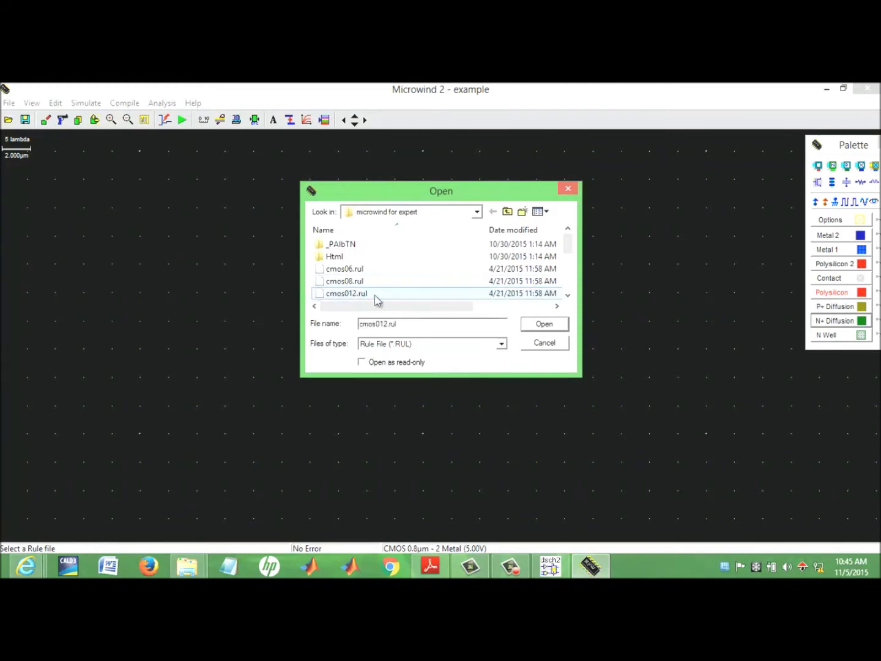
pyautogui.click(560, 329)
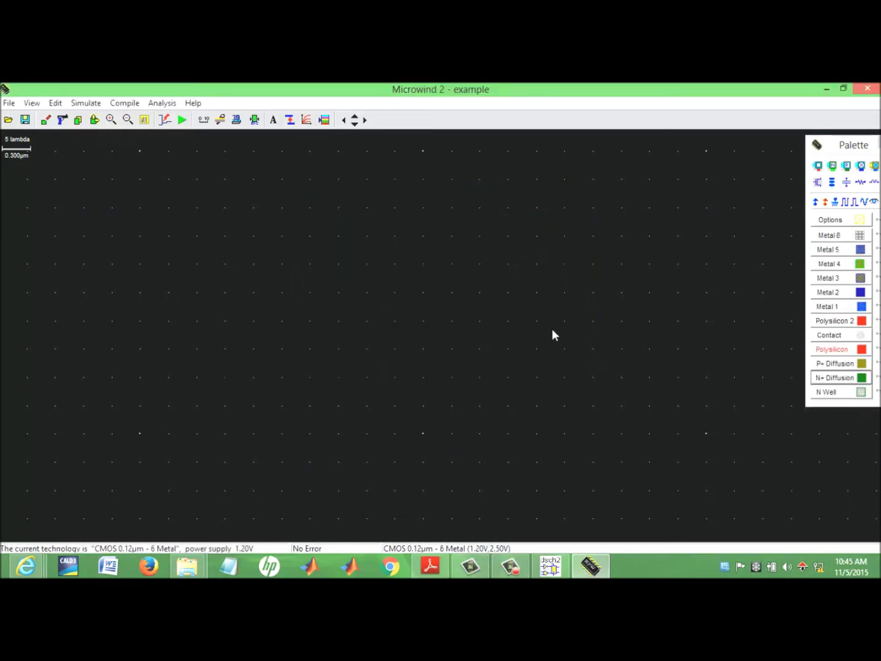
# Load the Verilog file nand cmos.txt from the NAND folder inside Export dsch2 for compilation.
pyautogui.click(125, 103)
pyautogui.click(142, 132)
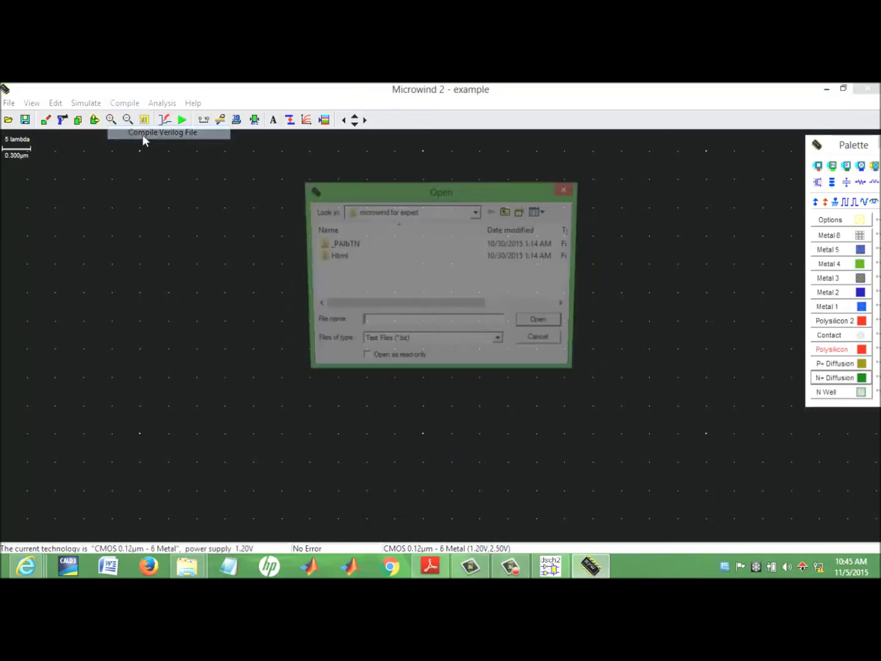
pyautogui.click(508, 212)
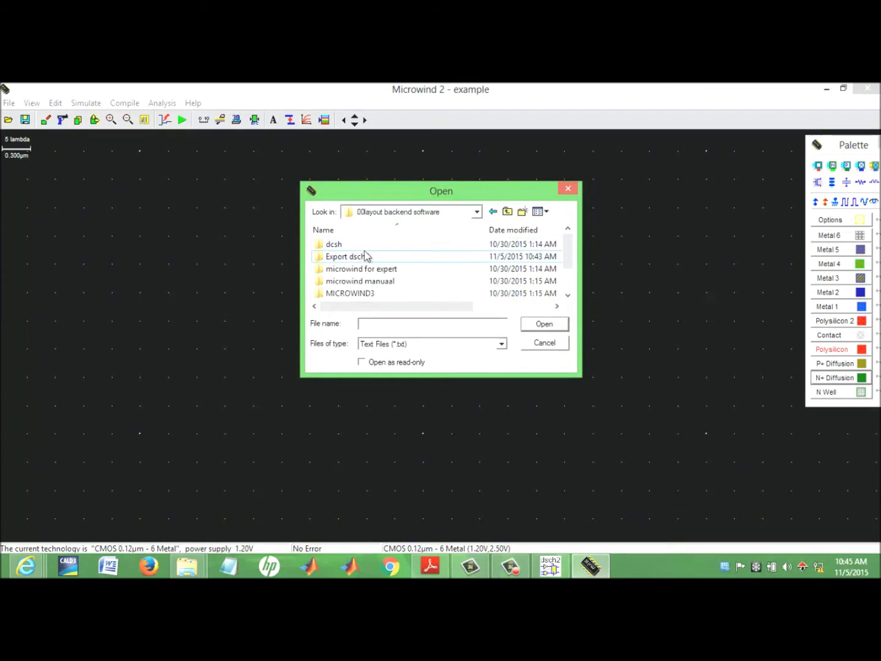
pyautogui.doubleClick(358, 257)
pyautogui.doubleClick(344, 257)
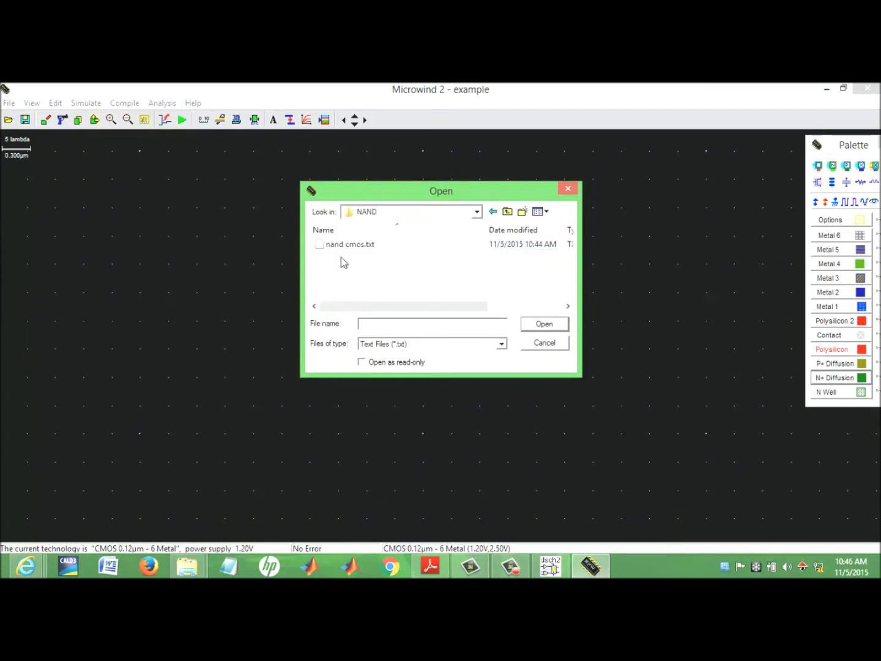
pyautogui.click(366, 246)
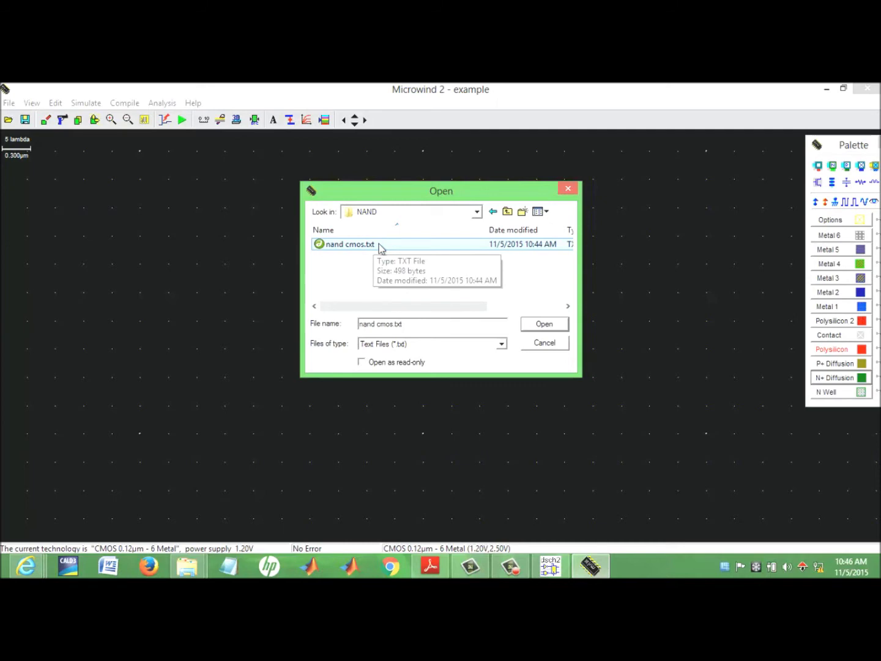
pyautogui.click(539, 327)
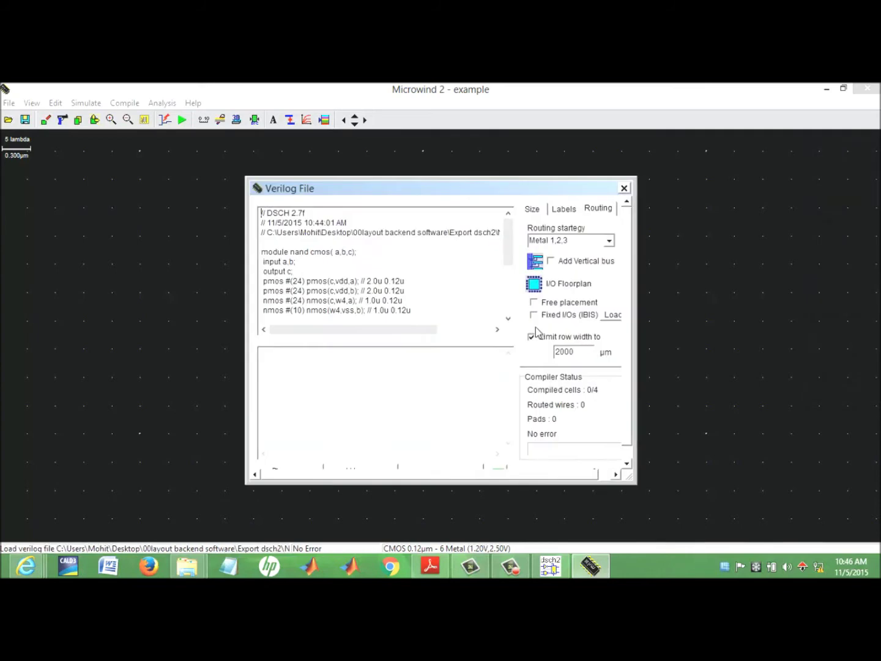
# Review the MOS size, label and routing settings for compiling the Verilog file.
pyautogui.moveTo(512, 245)
pyautogui.mouseDown()
pyautogui.moveTo(505, 303)
pyautogui.moveTo(499, 234)
pyautogui.mouseUp()
pyautogui.click(536, 208)
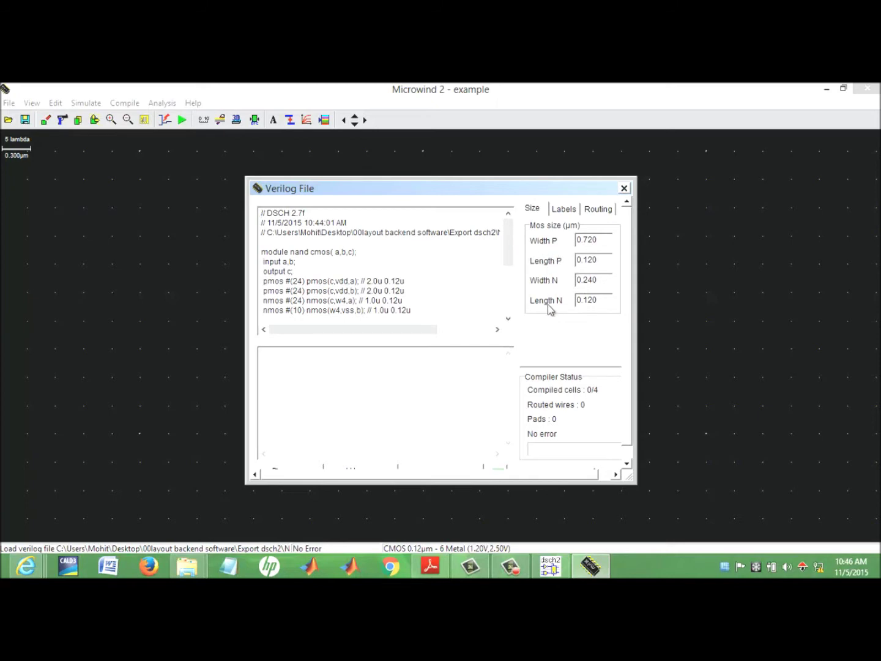
pyautogui.click(569, 209)
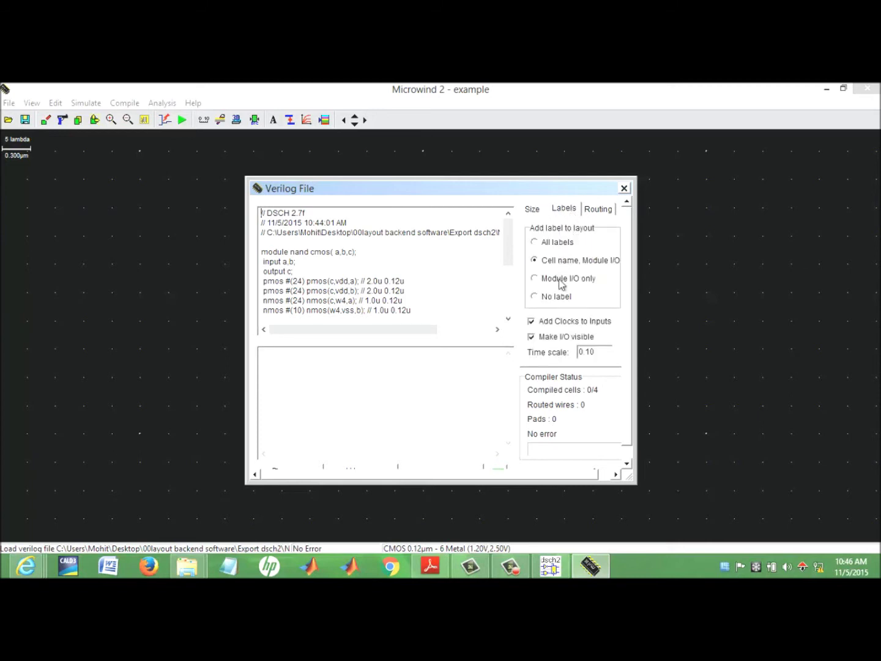
pyautogui.click(598, 209)
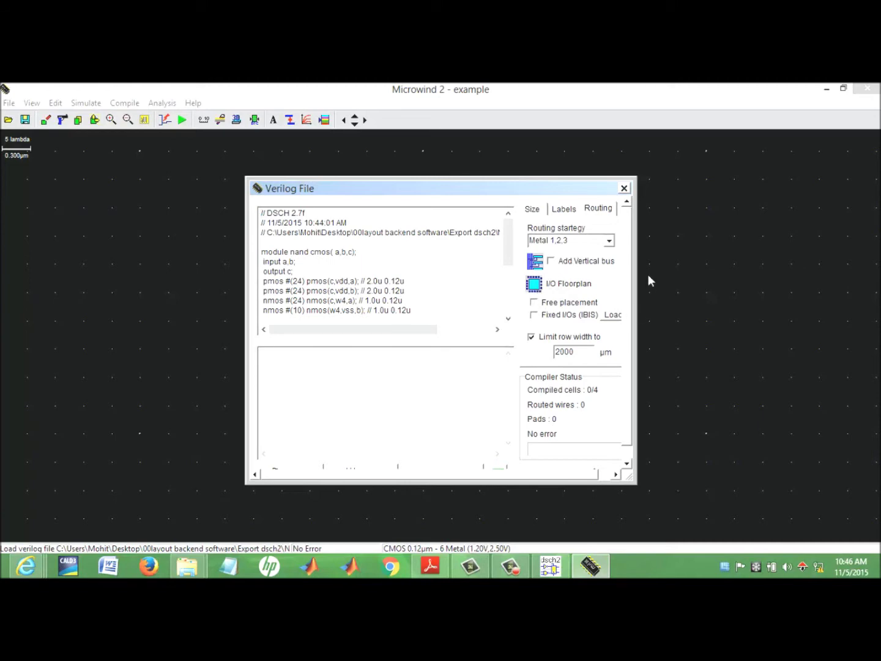
pyautogui.click(532, 209)
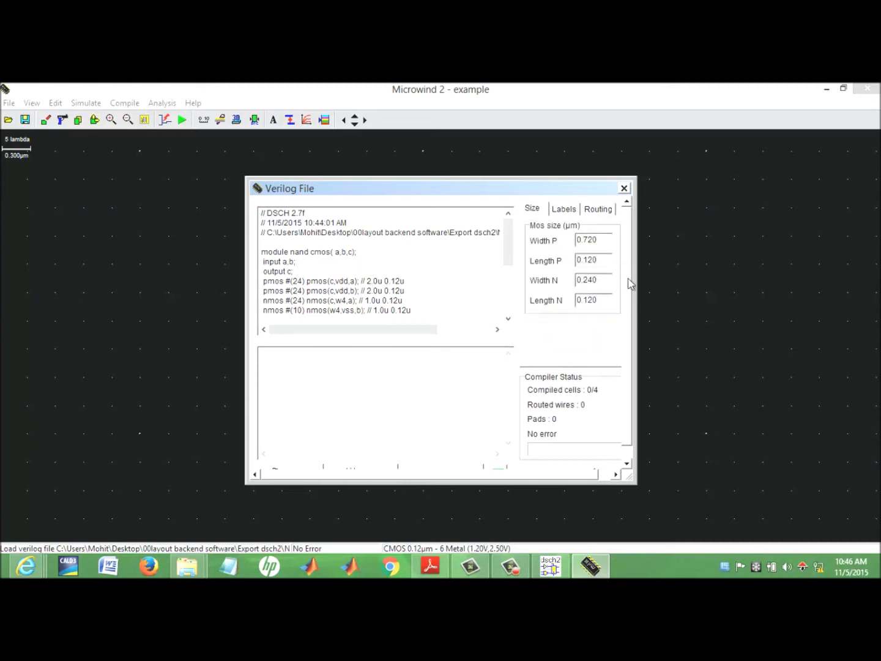
# Compile the NAND Verilog file into a layout and return to the layout editor.
pyautogui.moveTo(631, 278); pyautogui.dragTo(633, 347)
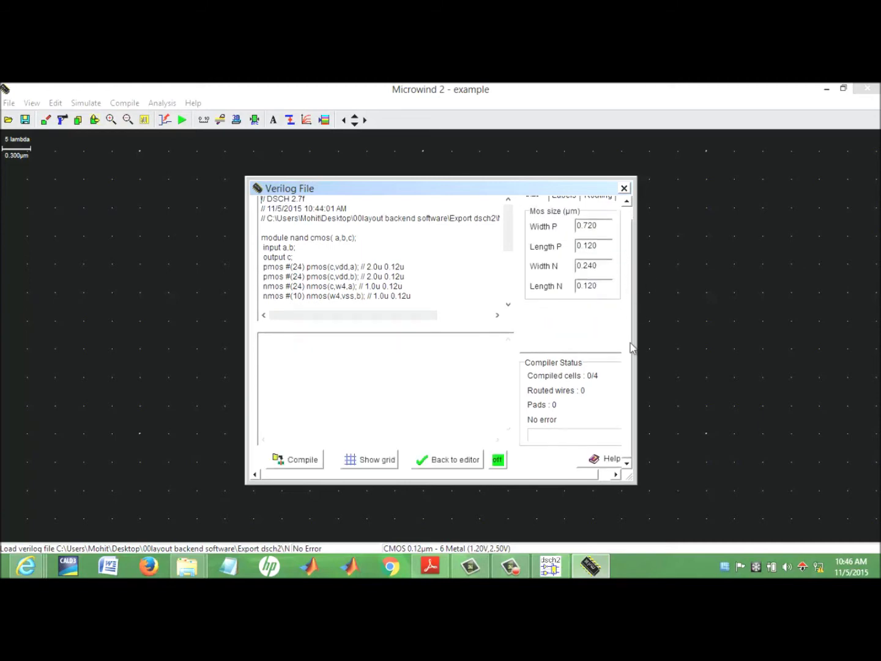
pyautogui.click(302, 460)
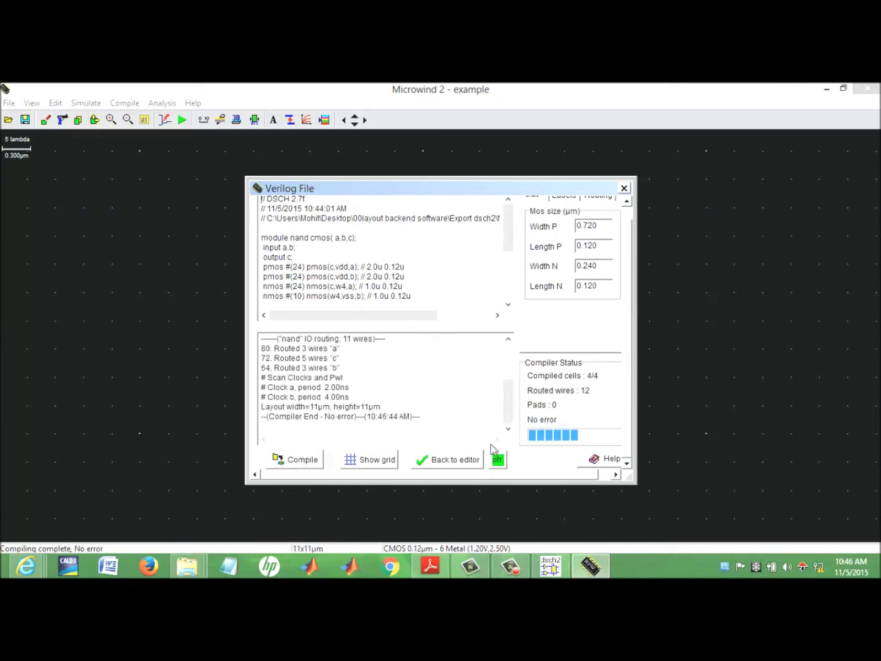
pyautogui.click(456, 462)
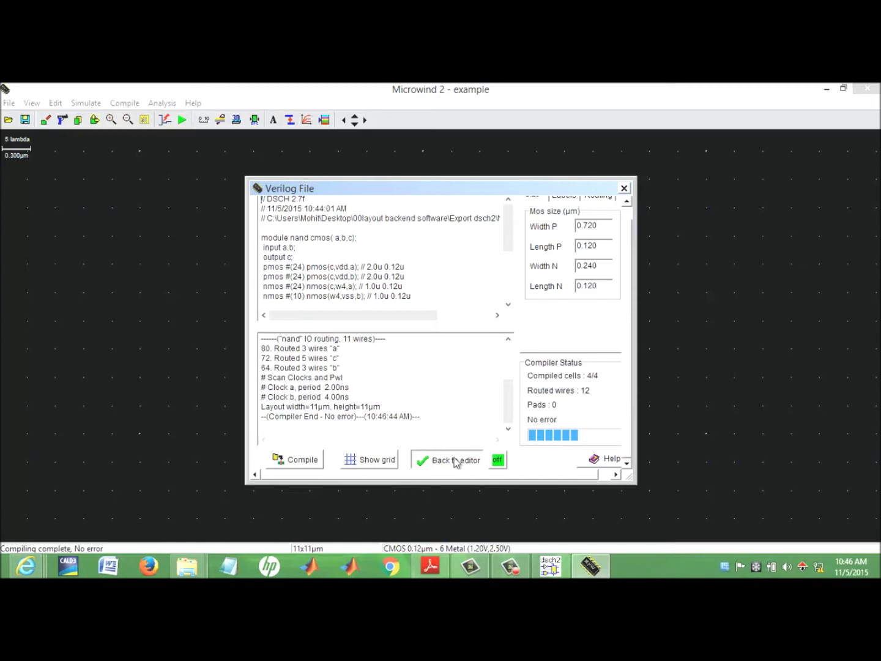
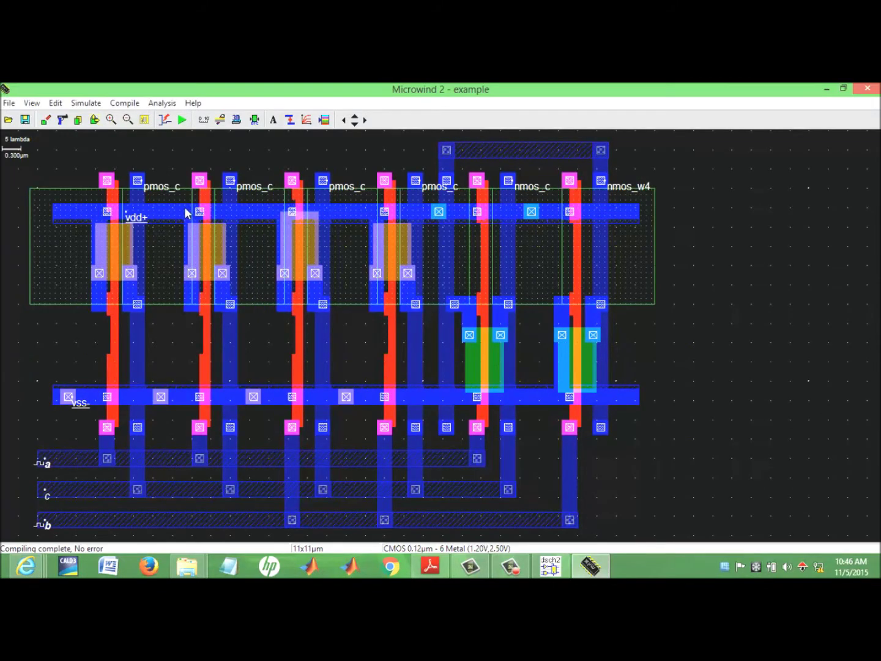
# Show the layer palette and draw a Metal 1 box of about 9 x 4 lambda at the left end of output c's bus.
pyautogui.click(323, 120)
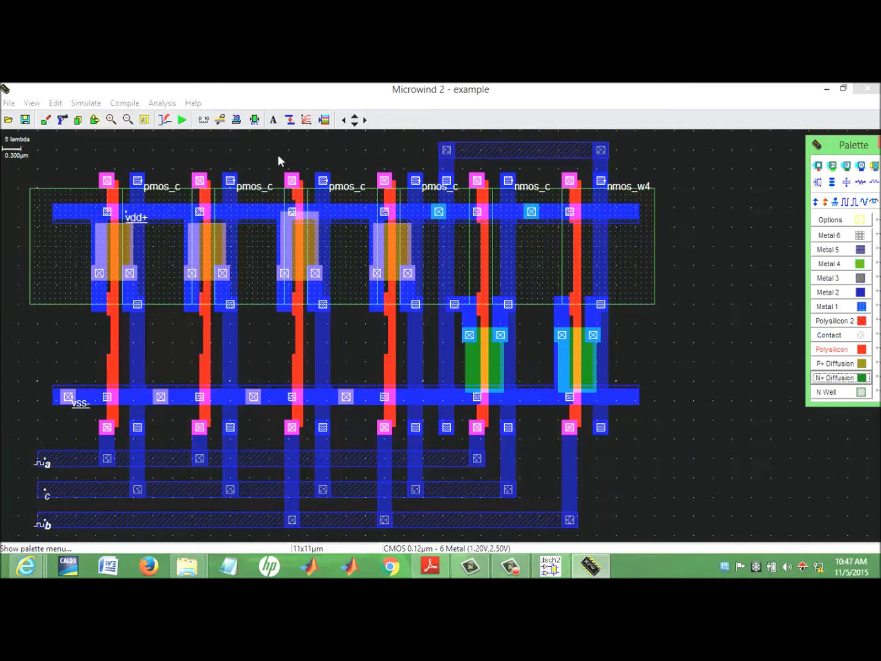
pyautogui.click(834, 306)
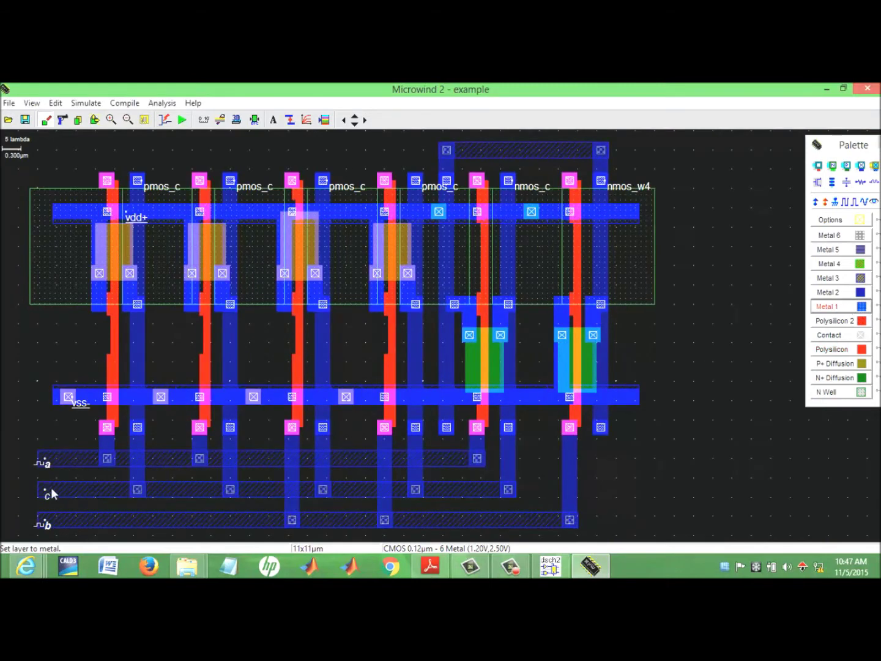
pyautogui.moveTo(6, 481); pyautogui.dragTo(40, 496)
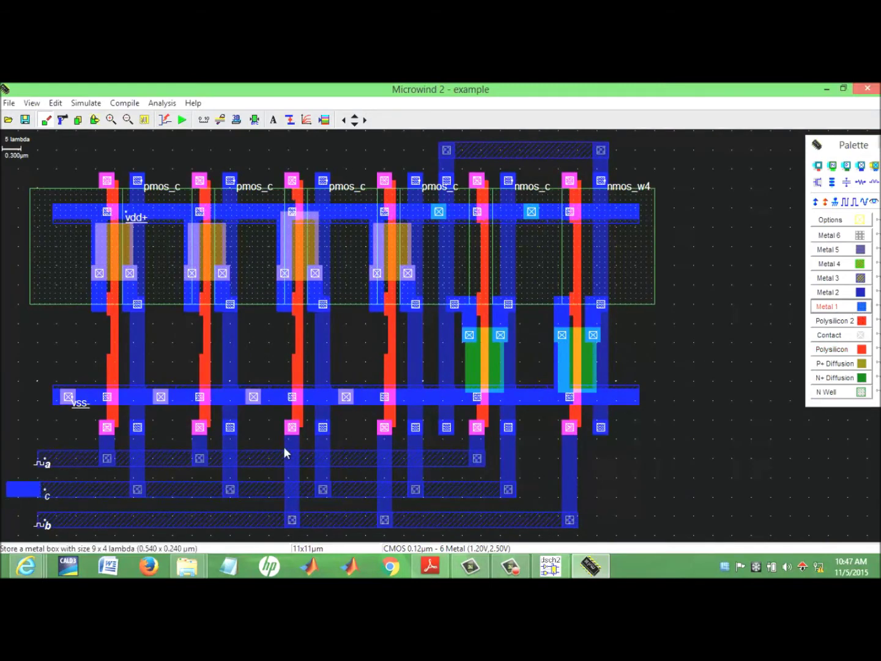
# Attach a 0.15 pF virtual capacitor to the new Metal 1 box at output c.
pyautogui.click(845, 182)
pyautogui.click(17, 495)
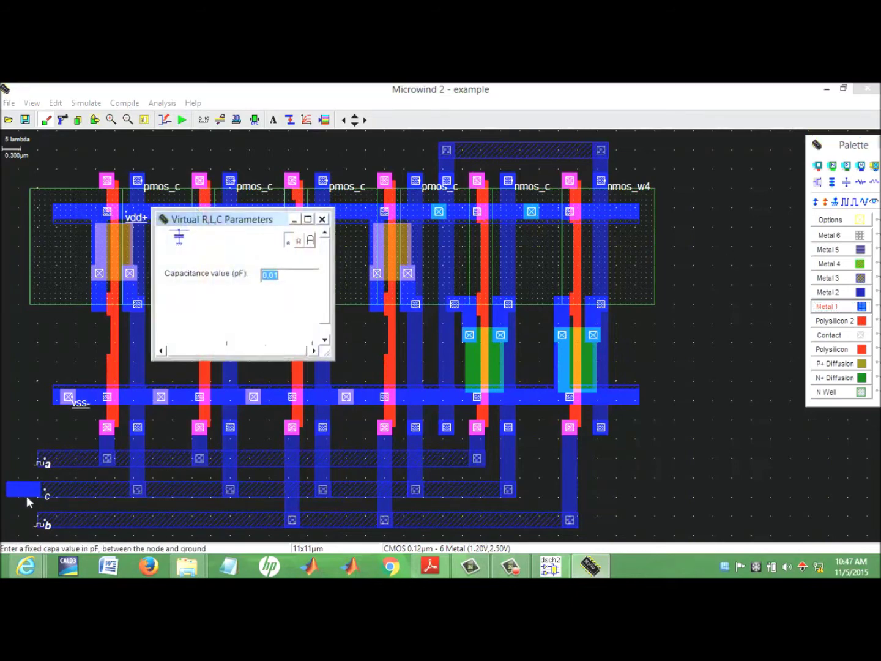
pyautogui.click(284, 275)
pyautogui.scroll(-1, 323, 310)
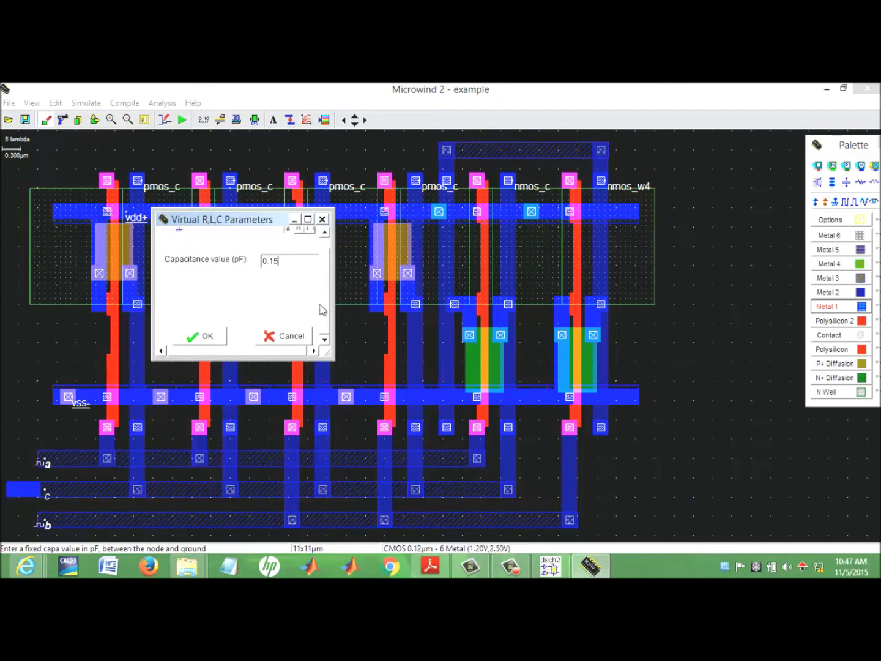
pyautogui.click(220, 337)
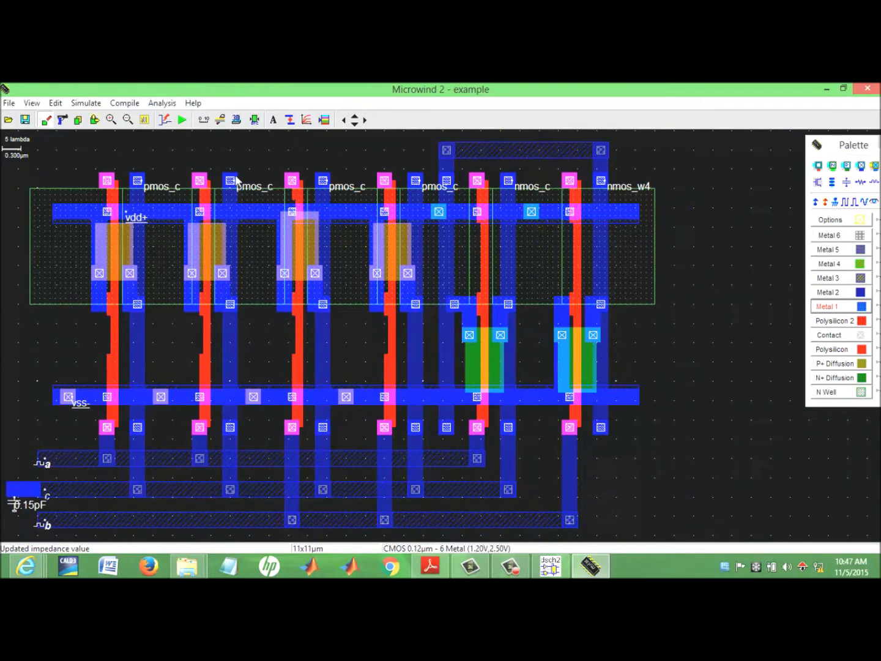
# Run the analog simulation of the layout, rerun it with a 20 ns time scale, and close the waveforms.
pyautogui.click(182, 120)
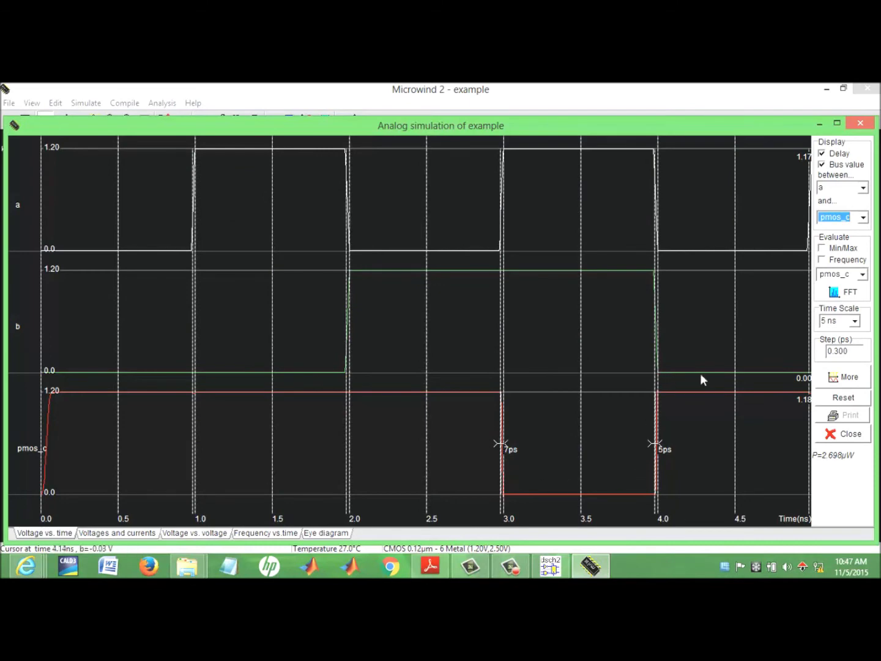
pyautogui.click(854, 320)
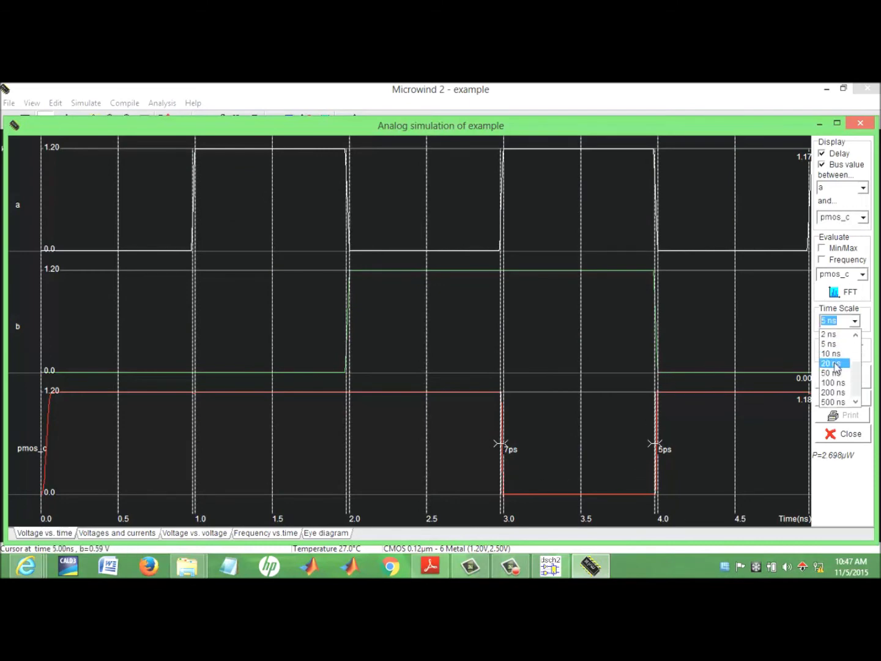
pyautogui.click(836, 364)
pyautogui.click(845, 398)
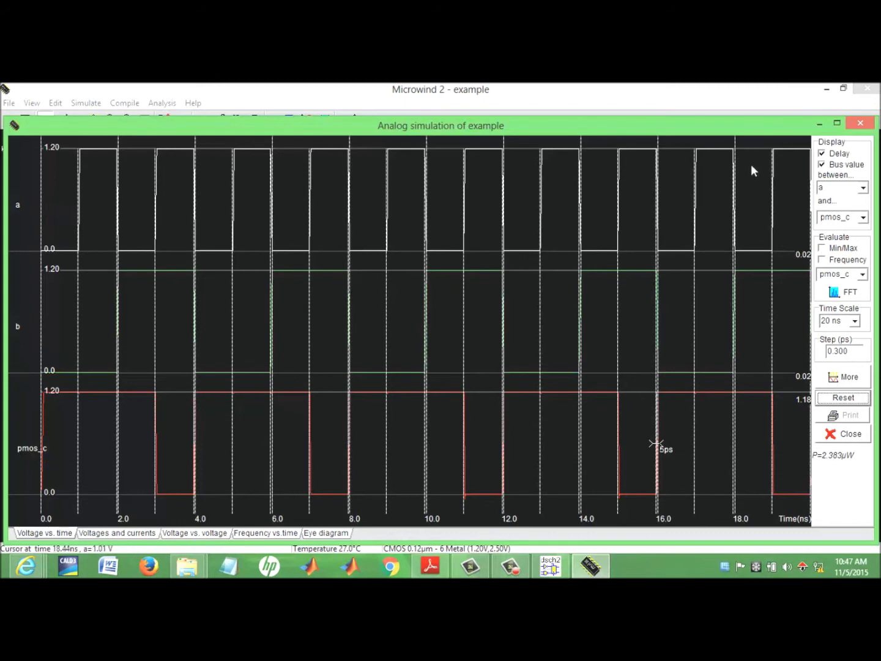
pyautogui.click(861, 125)
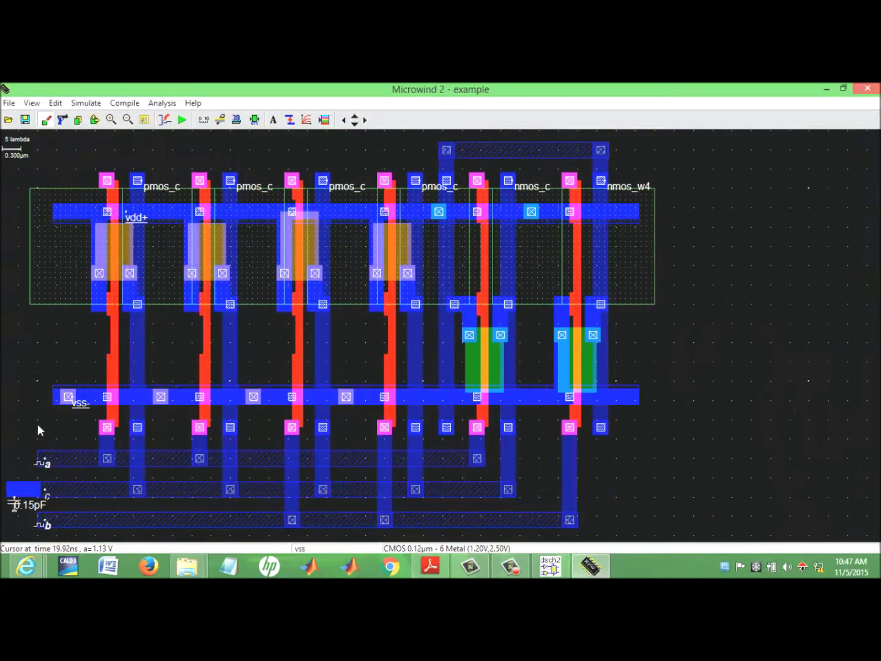
# Highlight node a in the layout to inspect its electrical properties, and unselect it.
pyautogui.click(41, 465)
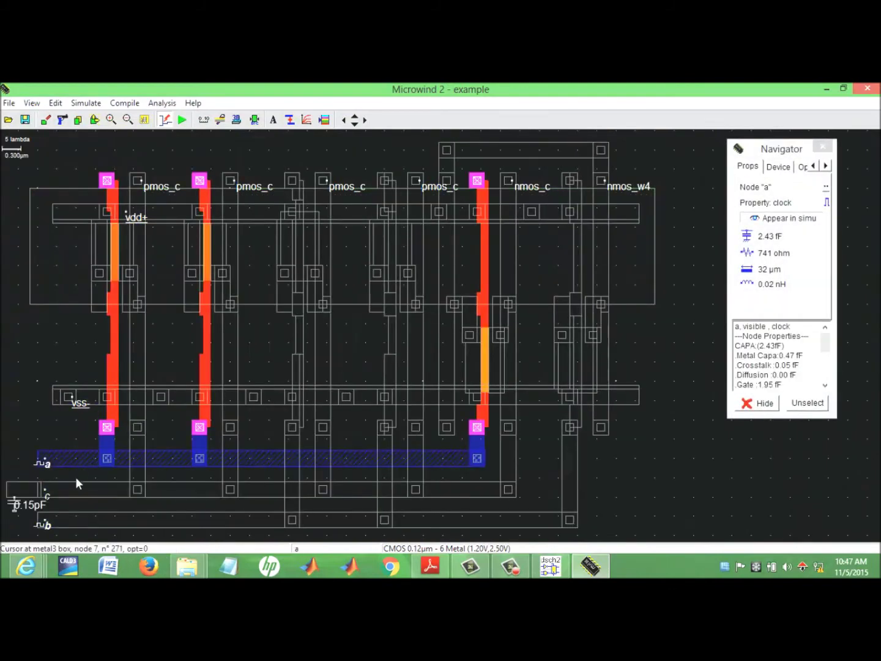
pyautogui.click(808, 403)
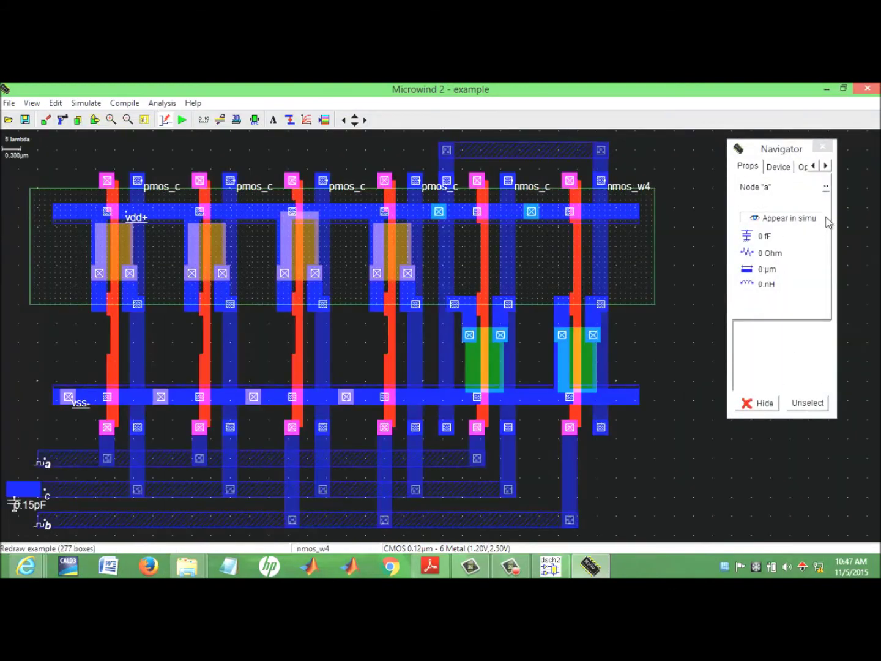
pyautogui.click(823, 148)
# Open the signal settings of label a, look through the DC supply, clock, pulse and sinus parameters, and close without assigning.
pyautogui.click(43, 465)
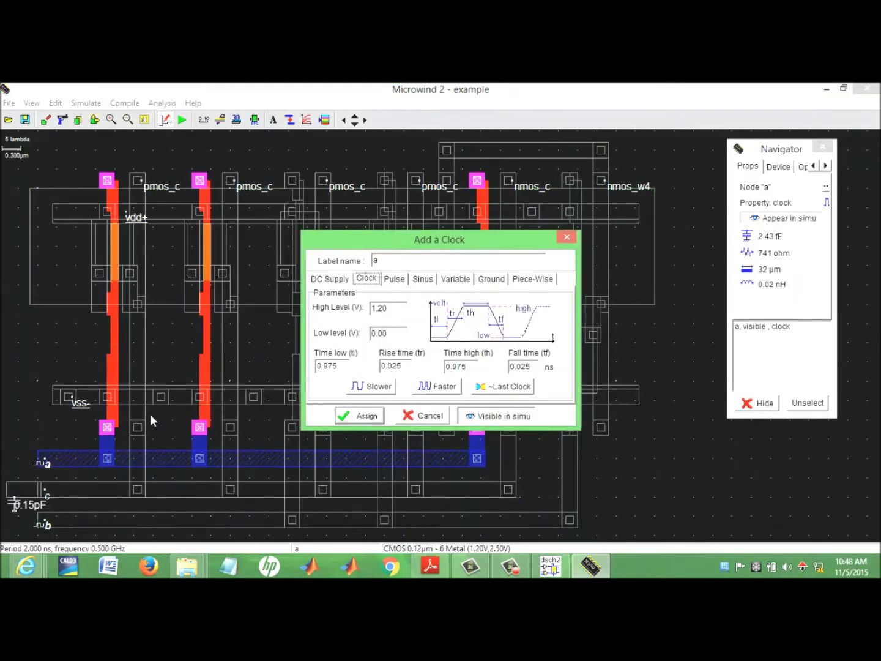
pyautogui.click(331, 280)
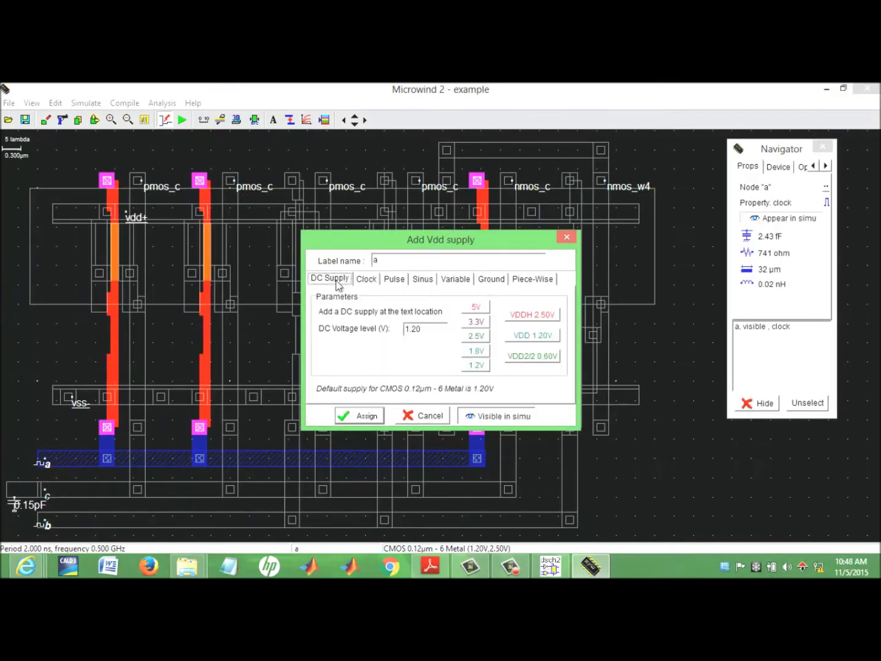
pyautogui.click(366, 283)
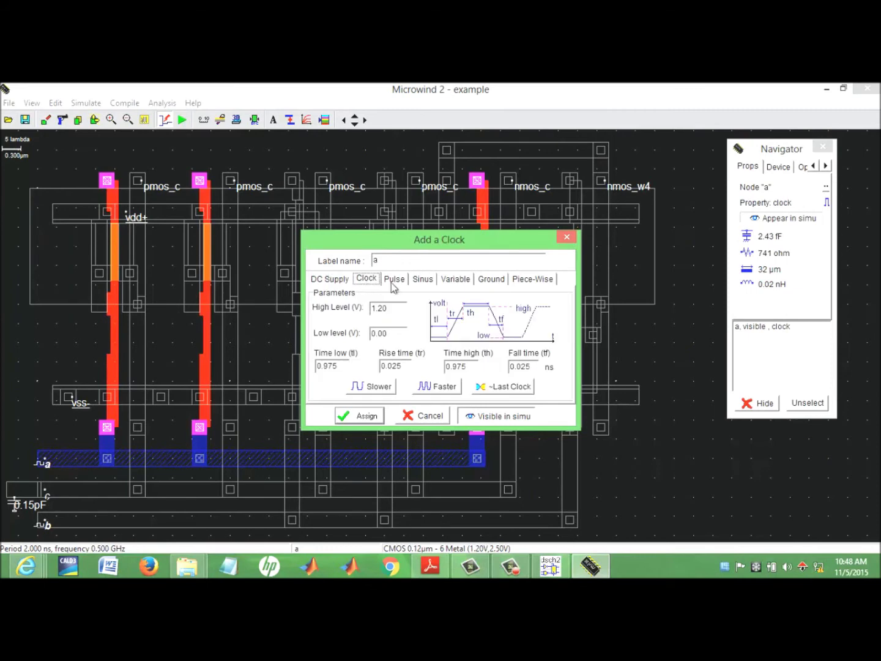
pyautogui.click(394, 282)
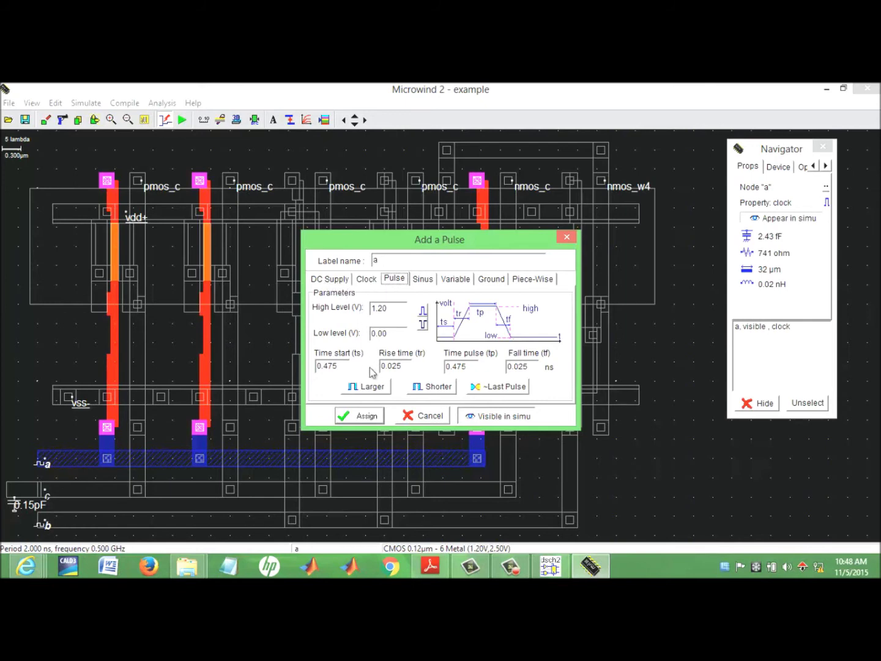
pyautogui.click(449, 280)
pyautogui.click(426, 278)
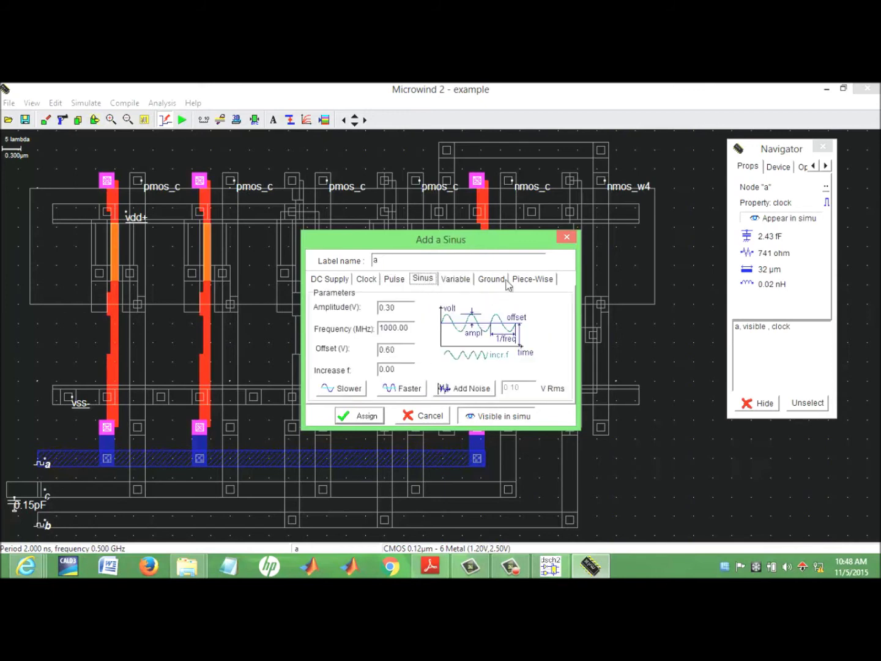
pyautogui.click(567, 238)
# Check the clock parameters of label b without assigning them, and close the Navigator.
pyautogui.click(44, 525)
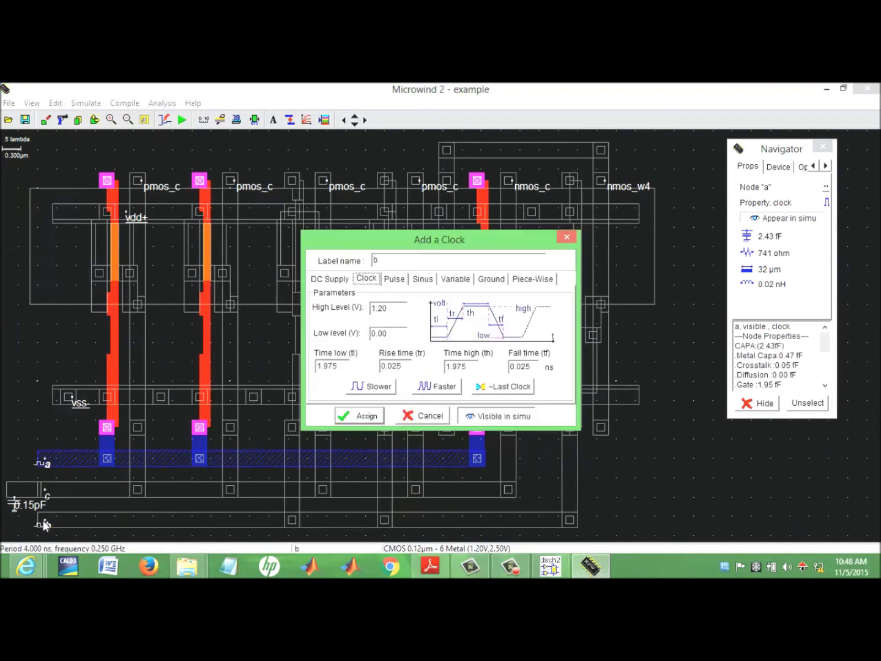
pyautogui.click(570, 238)
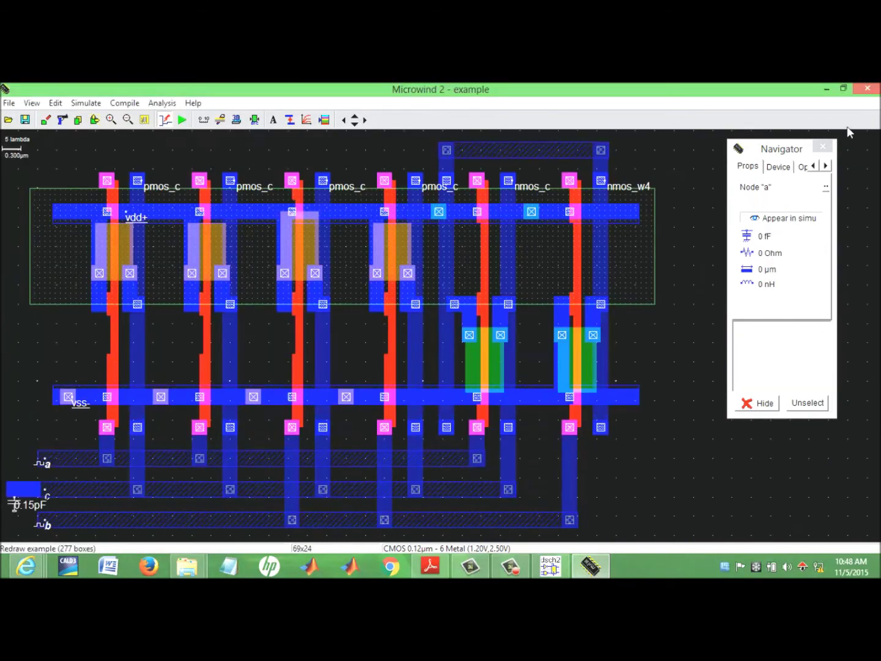
pyautogui.click(824, 147)
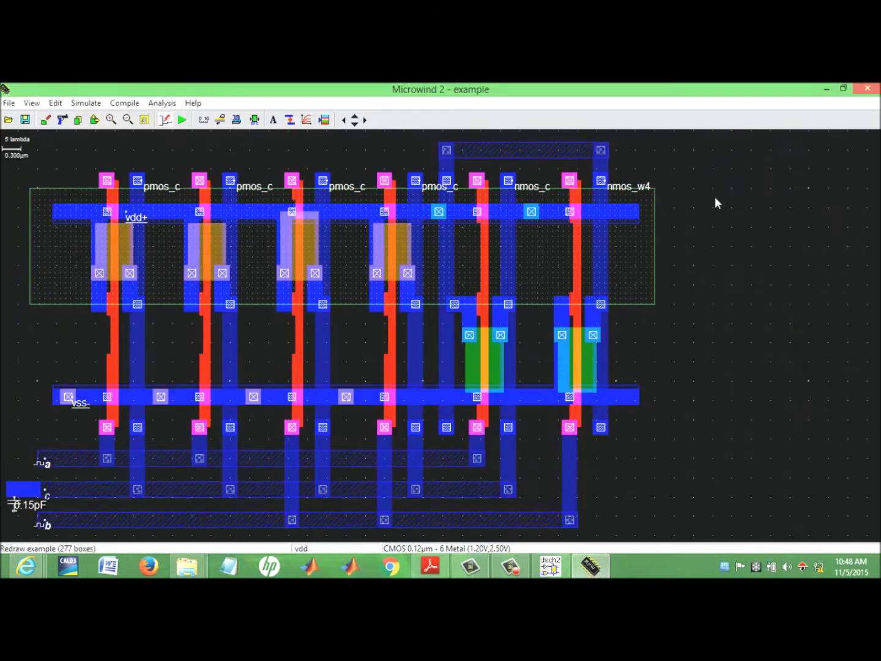
pyautogui.click(324, 120)
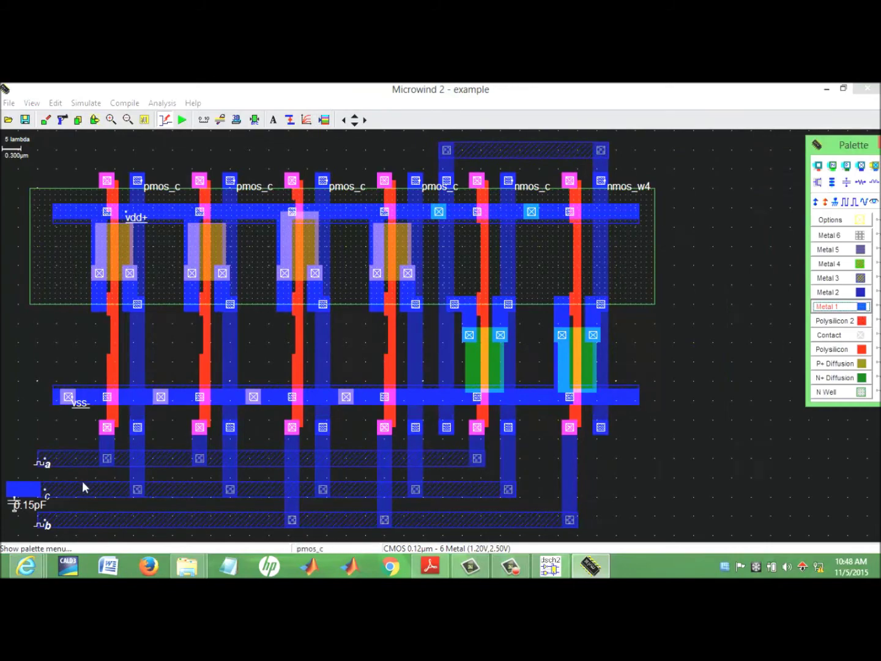
pyautogui.click(8, 104)
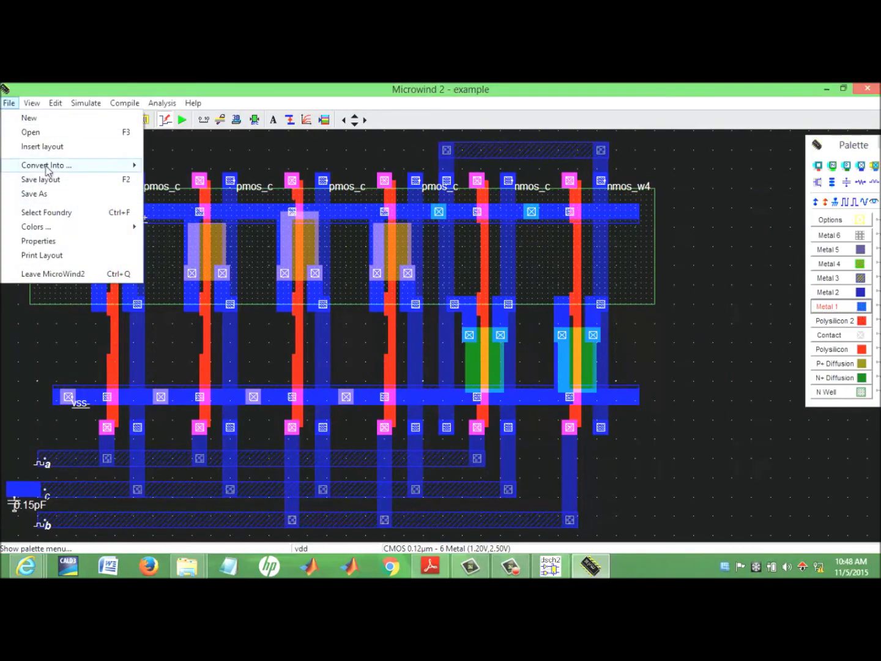
pyautogui.click(710, 211)
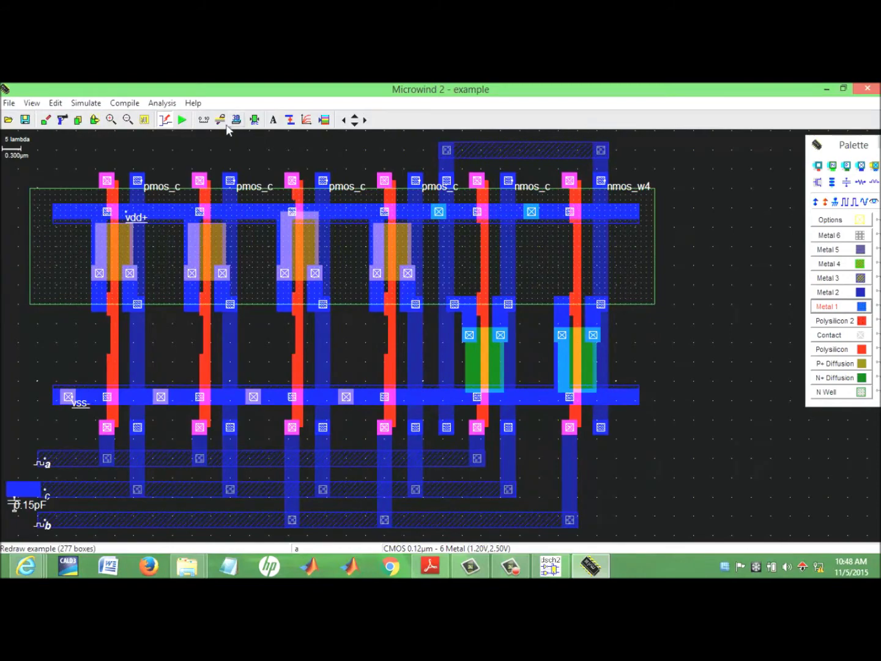
# Run the analog simulation of the layout again in the 0.12 µm technology and close the waveforms.
pyautogui.click(182, 120)
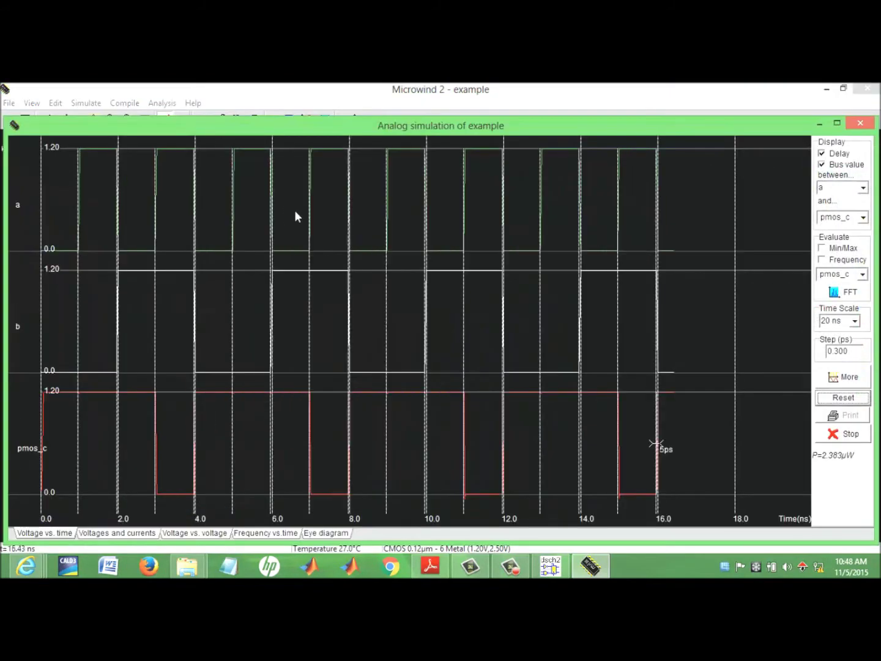
pyautogui.click(819, 123)
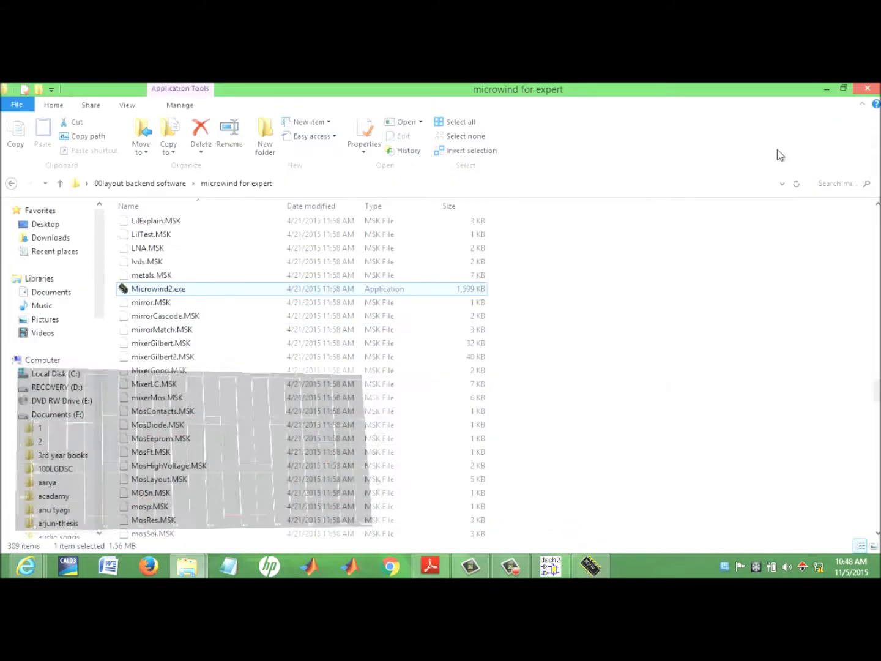
pyautogui.click(593, 567)
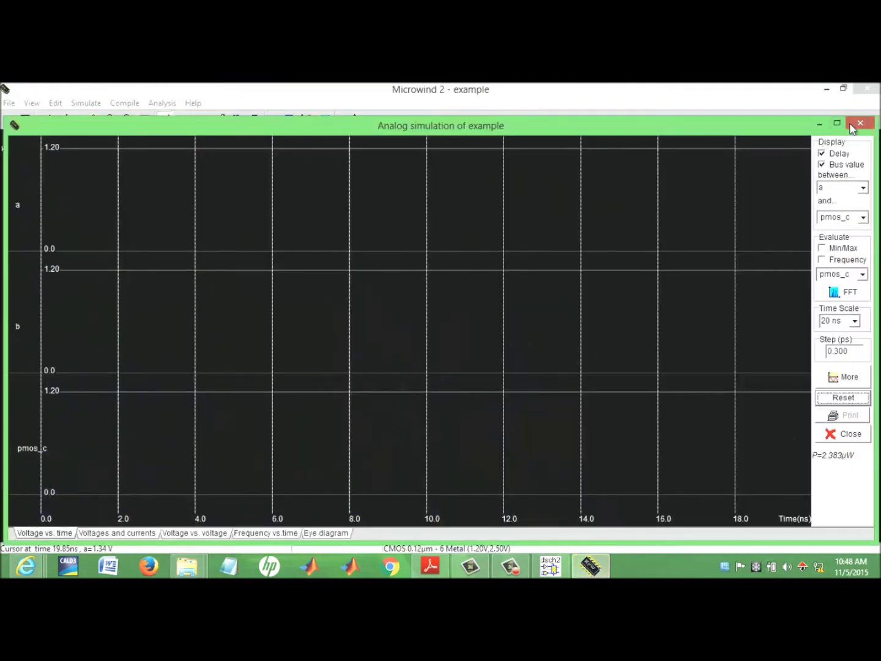
pyautogui.click(851, 125)
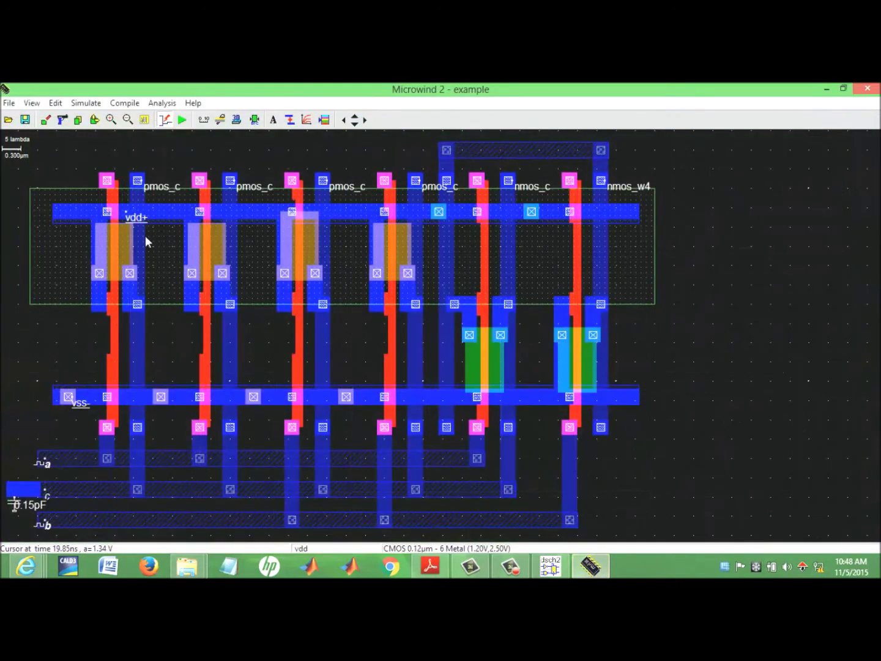
# Select the cmos06.rul foundry for the layout, run the analog simulation in that technology, and close the waveforms.
pyautogui.click(9, 104)
pyautogui.click(29, 211)
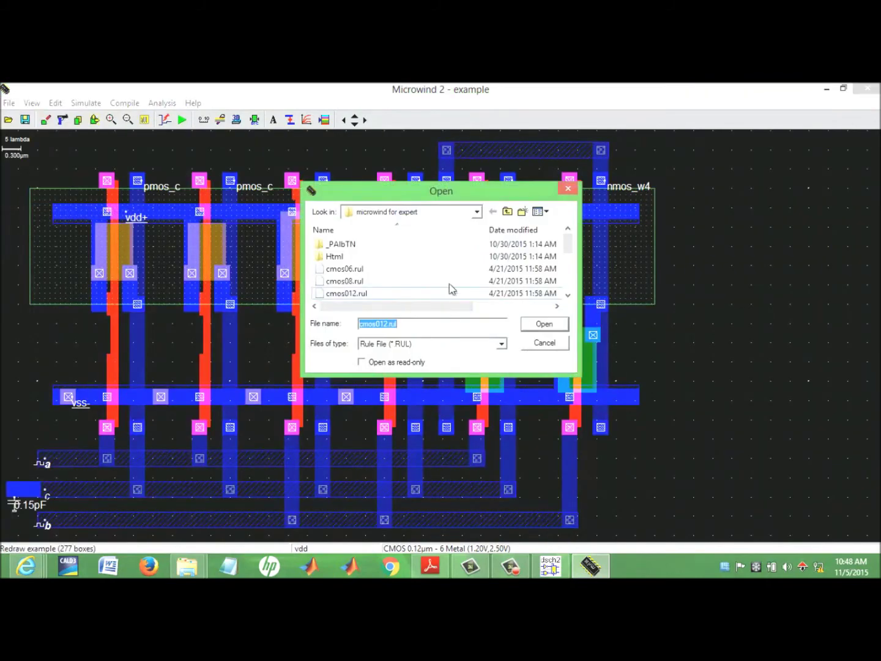
pyautogui.click(346, 269)
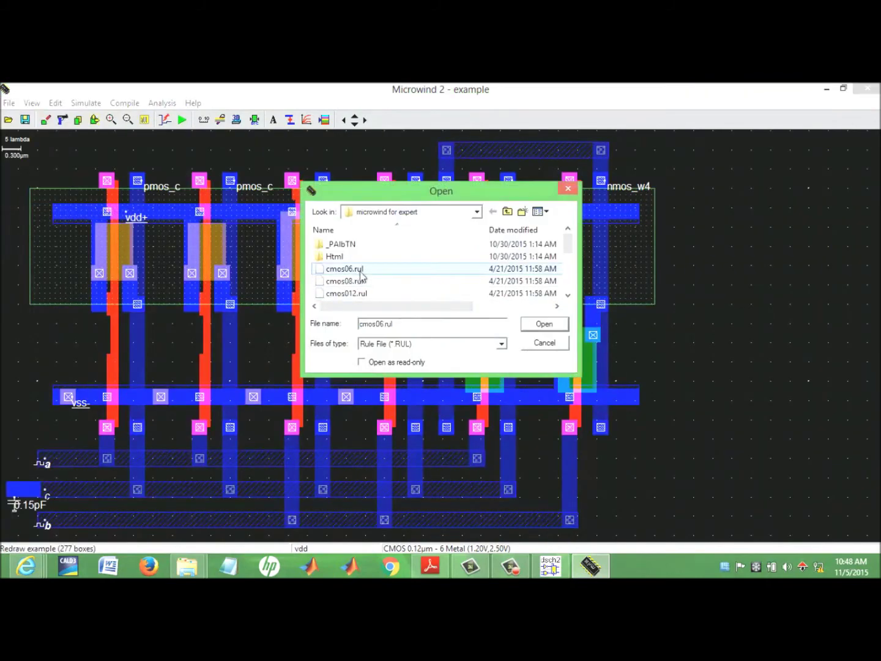
pyautogui.click(543, 325)
pyautogui.click(183, 119)
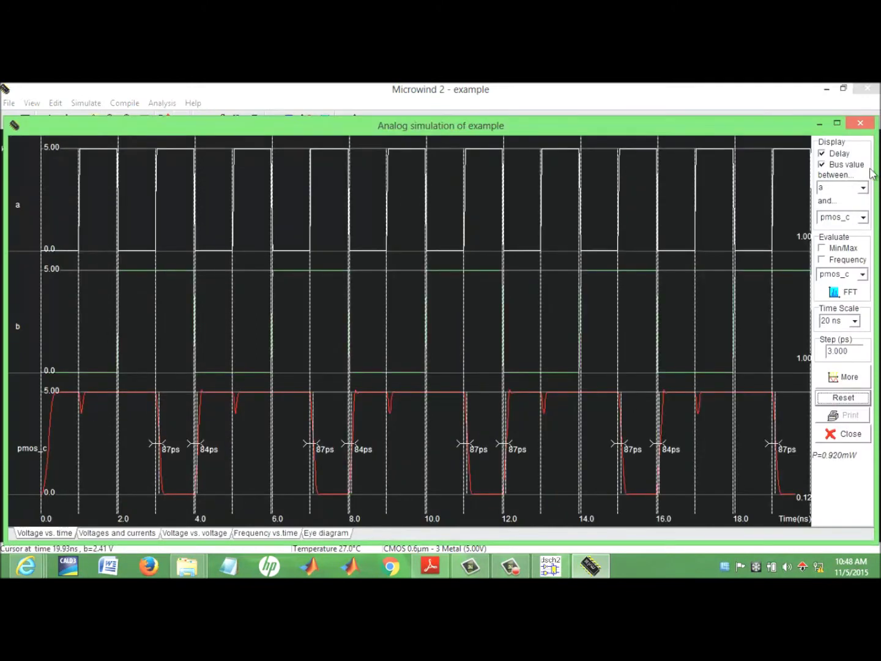
pyautogui.click(860, 123)
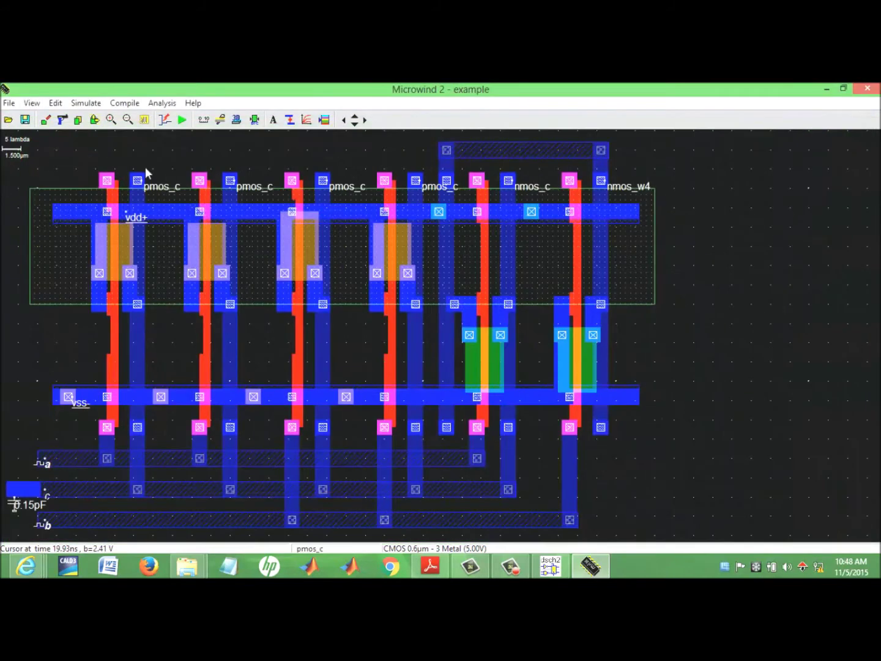
# Select the cmos012.rul rule file as the layout's foundry.
pyautogui.click(10, 103)
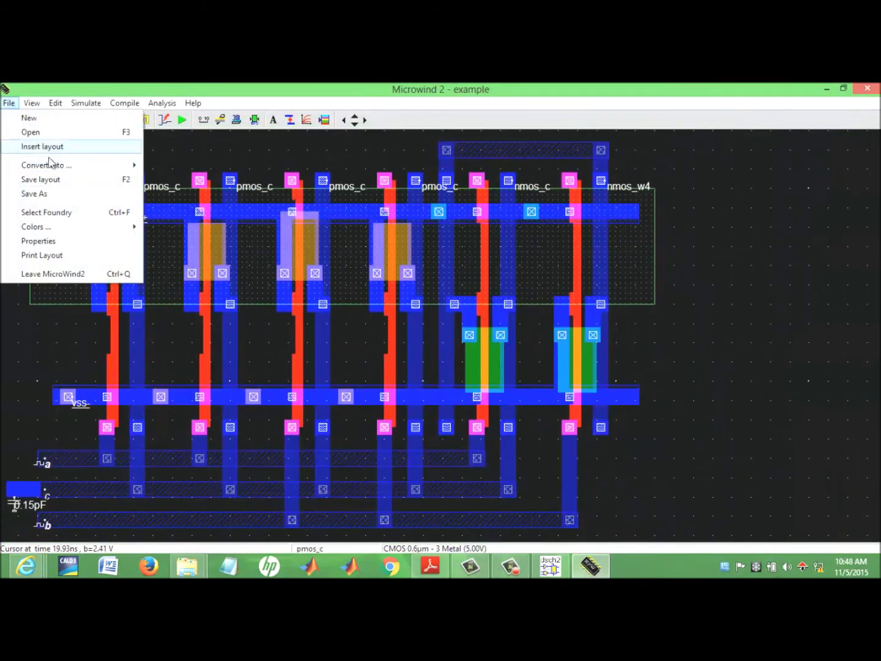
pyautogui.click(47, 213)
pyautogui.click(347, 293)
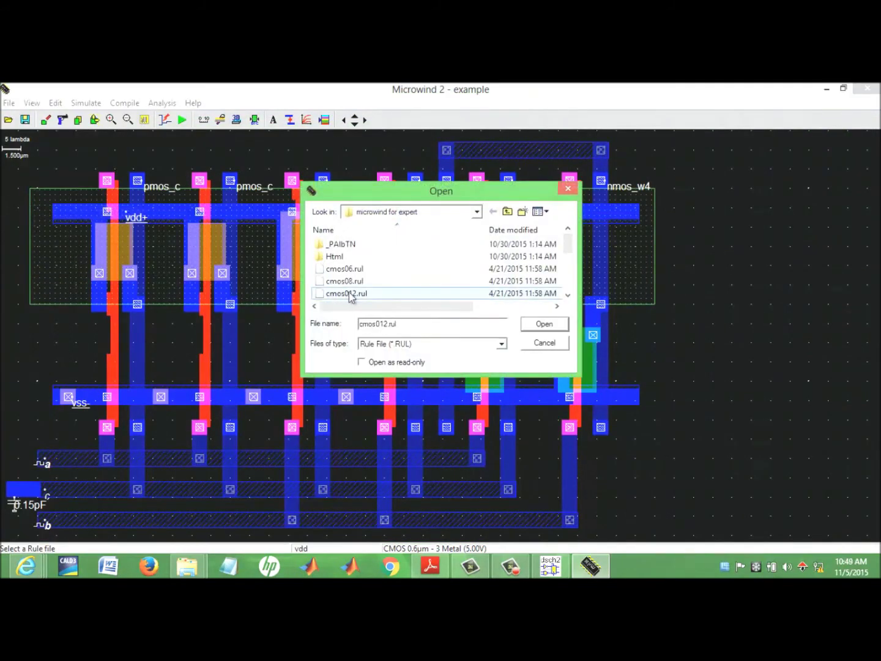
pyautogui.click(552, 325)
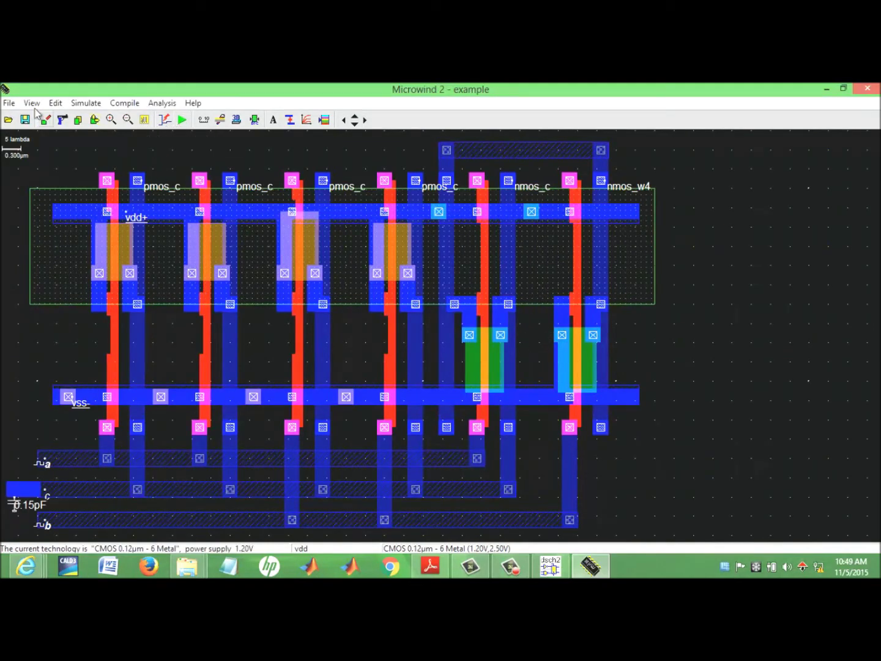
# Convert the layout into a SPICE netlist, examine the netlist and the model parameters, and close the netlist window.
pyautogui.click(10, 103)
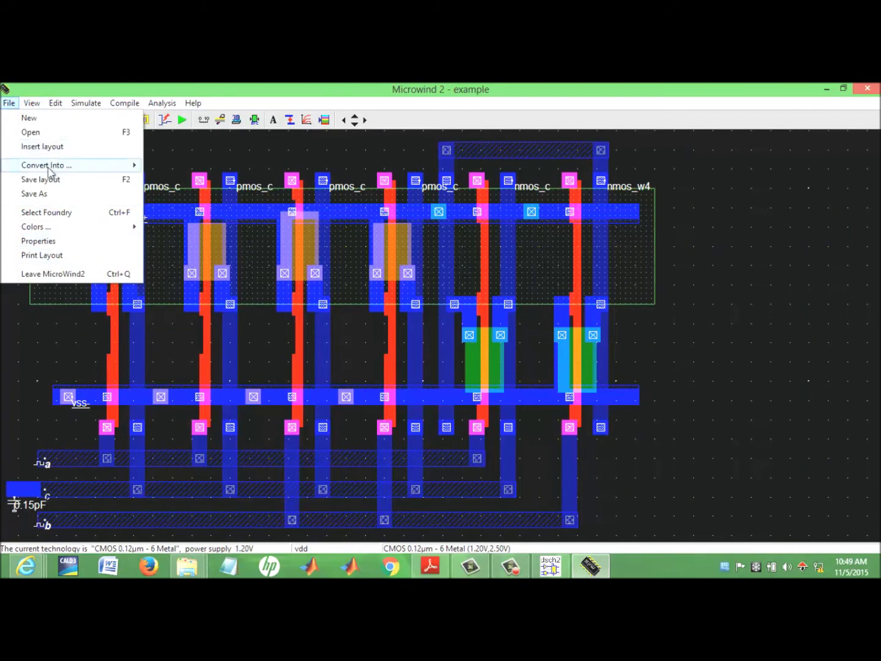
pyautogui.moveTo(53, 169)
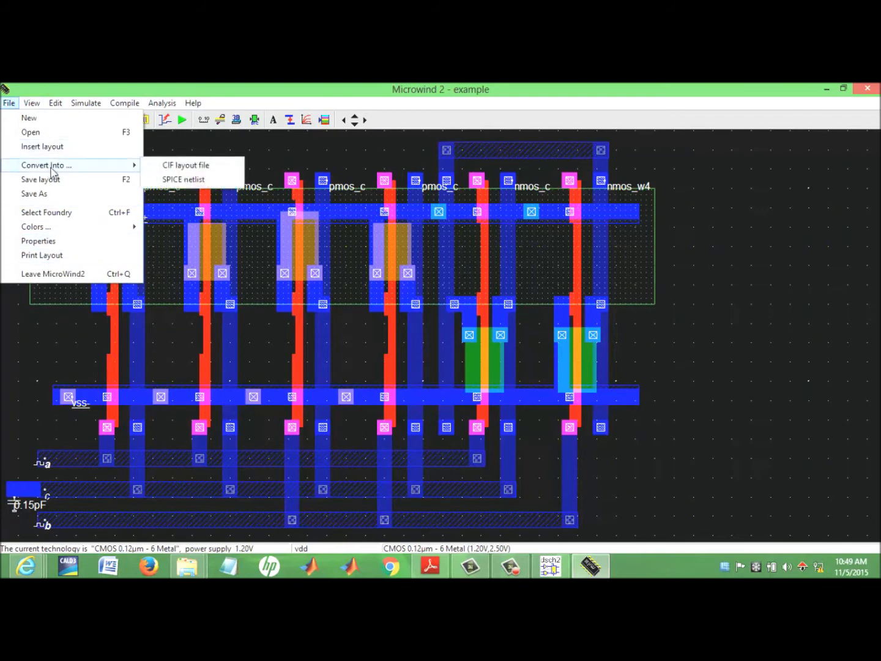
pyautogui.click(184, 179)
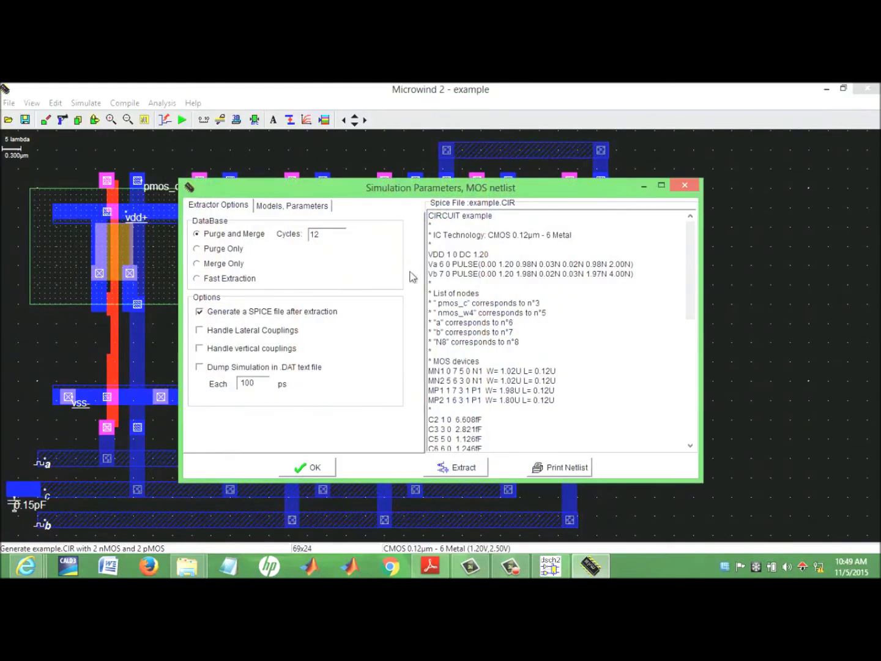
pyautogui.moveTo(691, 251); pyautogui.dragTo(246, 397)
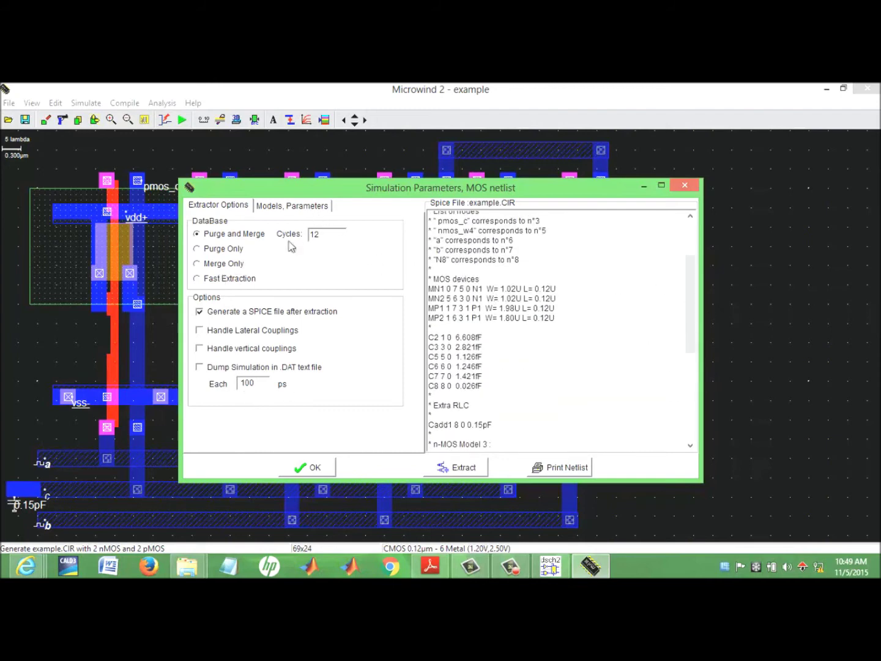
pyautogui.click(290, 207)
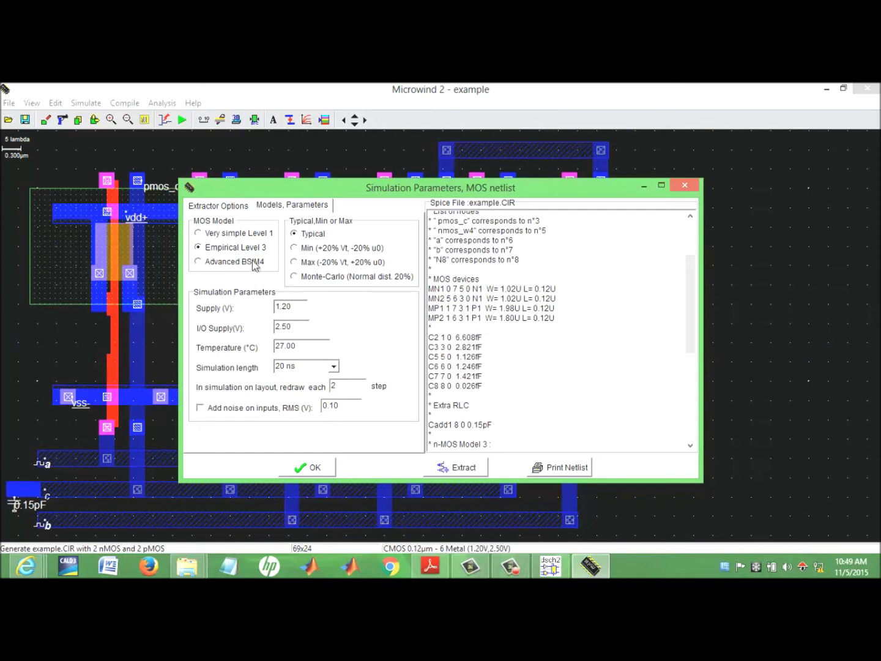
pyautogui.click(684, 186)
# Display the MOS list to examine the transistors' widths and lengths, check the MOS options, and close the Navigator.
pyautogui.click(31, 103)
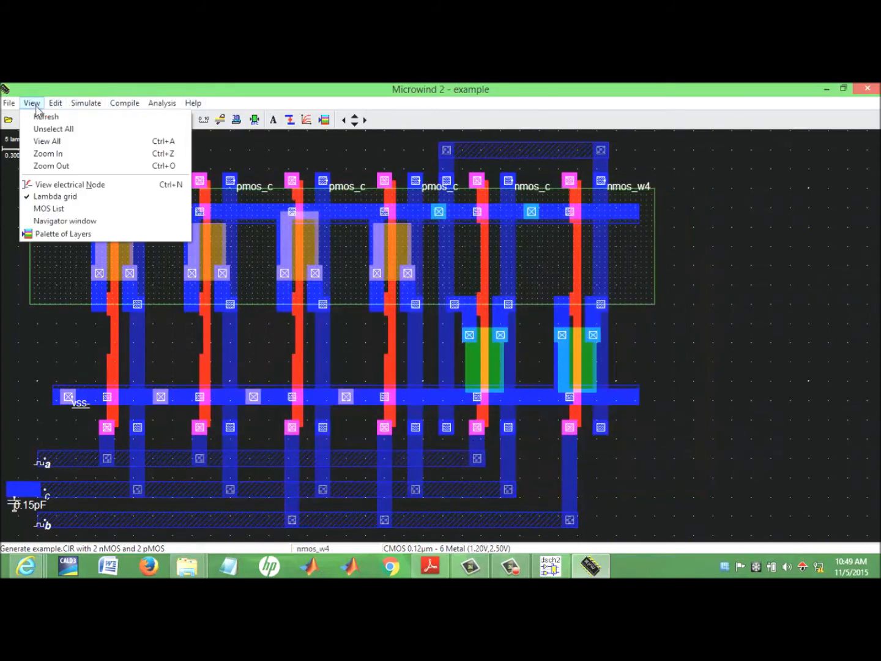
pyautogui.click(60, 221)
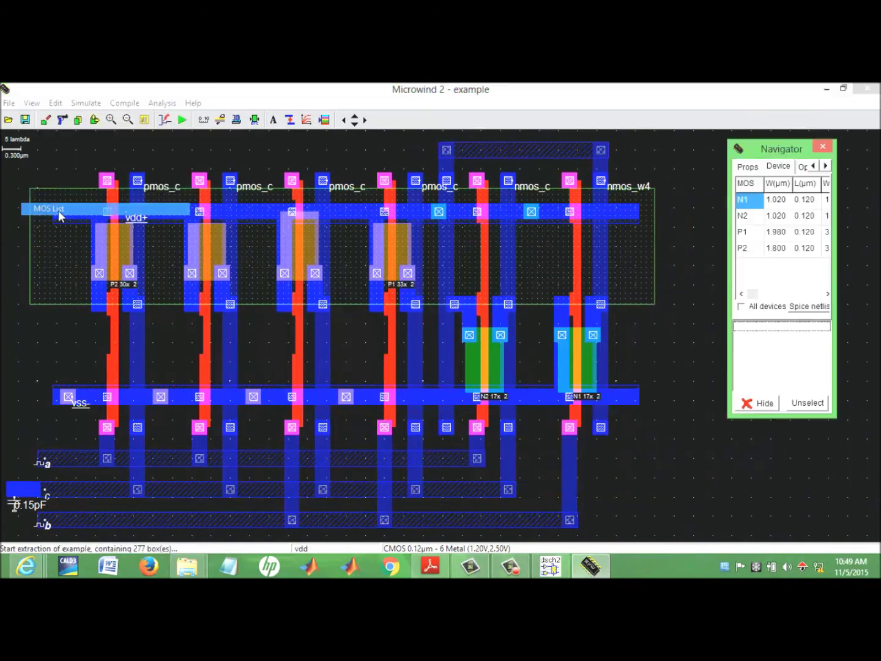
pyautogui.click(826, 167)
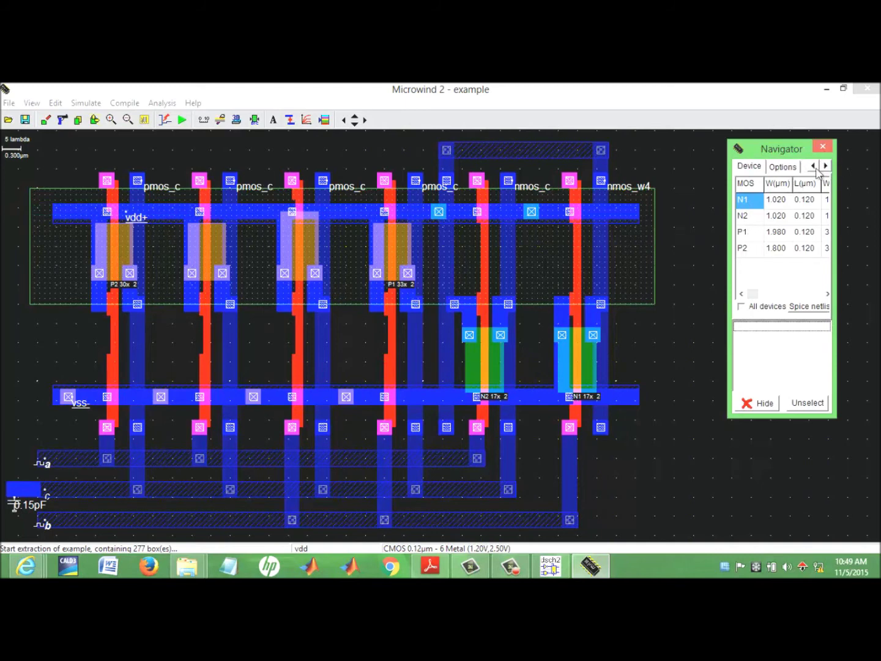
pyautogui.click(781, 166)
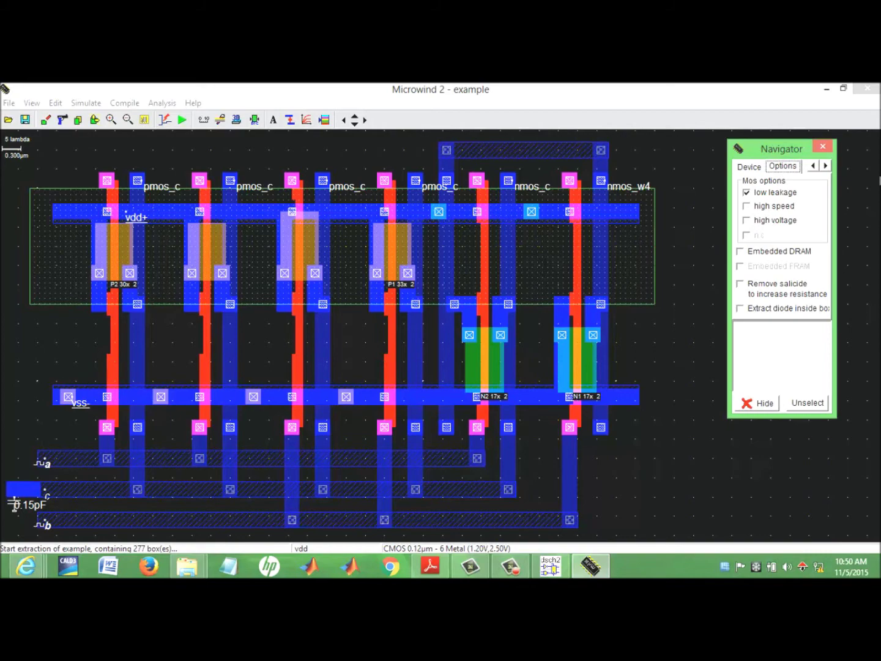
pyautogui.click(823, 147)
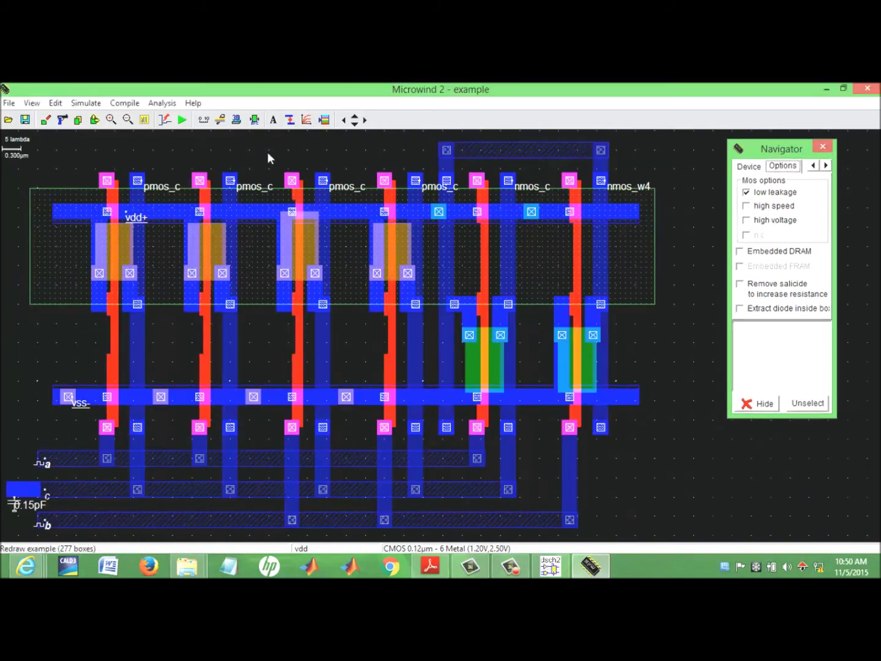
pyautogui.click(33, 103)
pyautogui.click(53, 211)
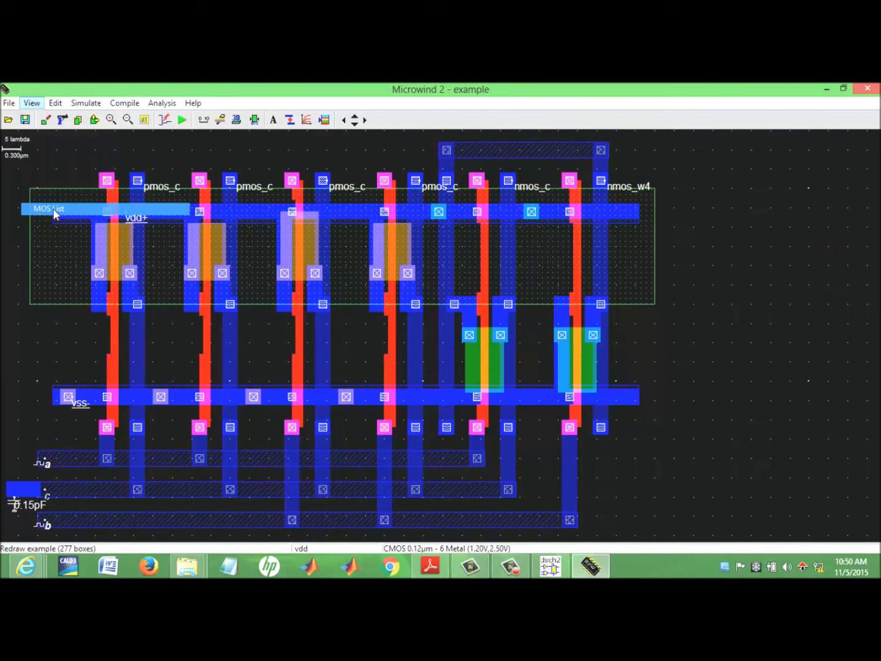
pyautogui.click(823, 147)
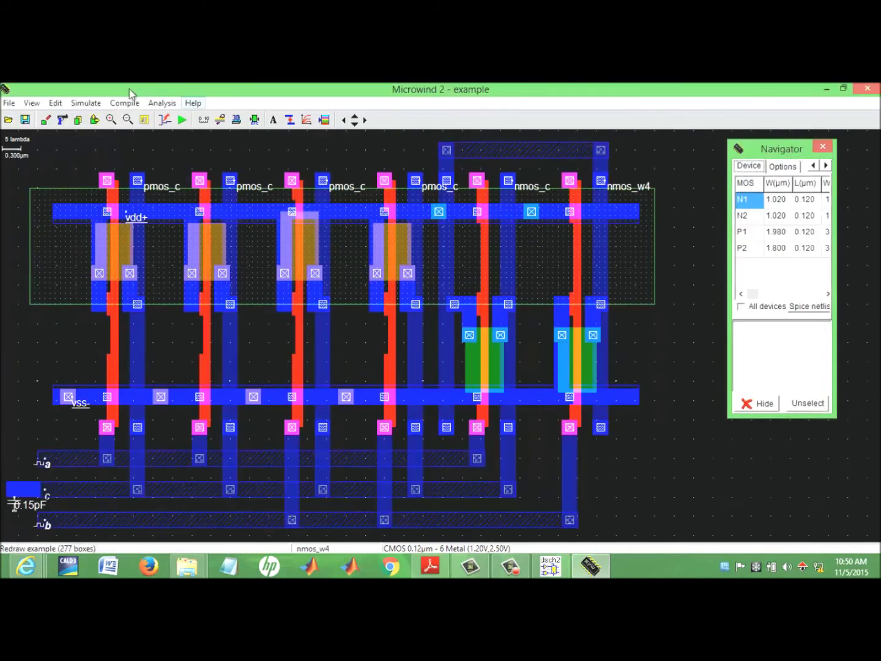
# Turn off the lambda grid in the layout view.
pyautogui.click(31, 103)
pyautogui.click(57, 195)
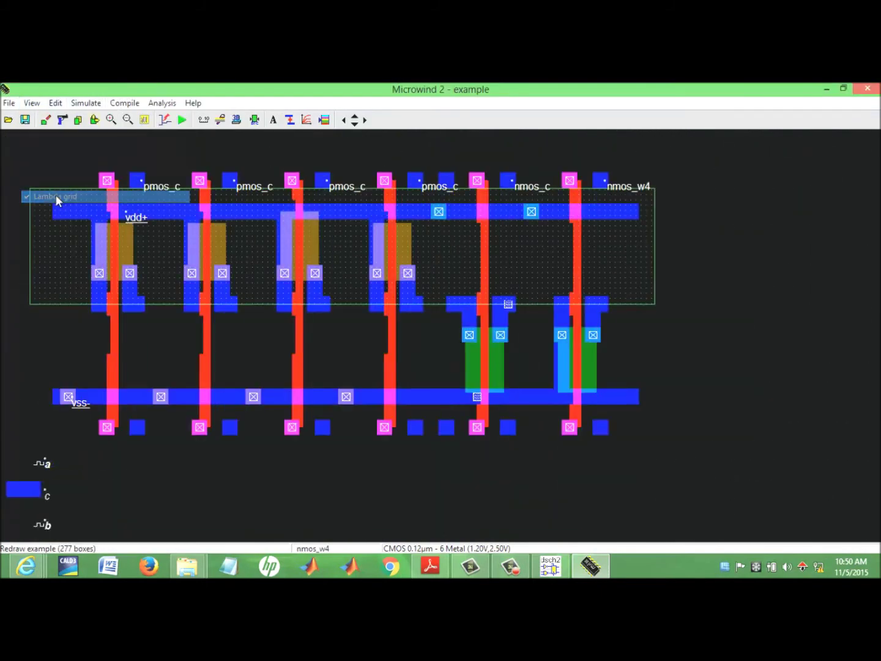
# Set the MOS model to Advanced BSIM4 in the simulation parameters and confirm.
pyautogui.click(55, 102)
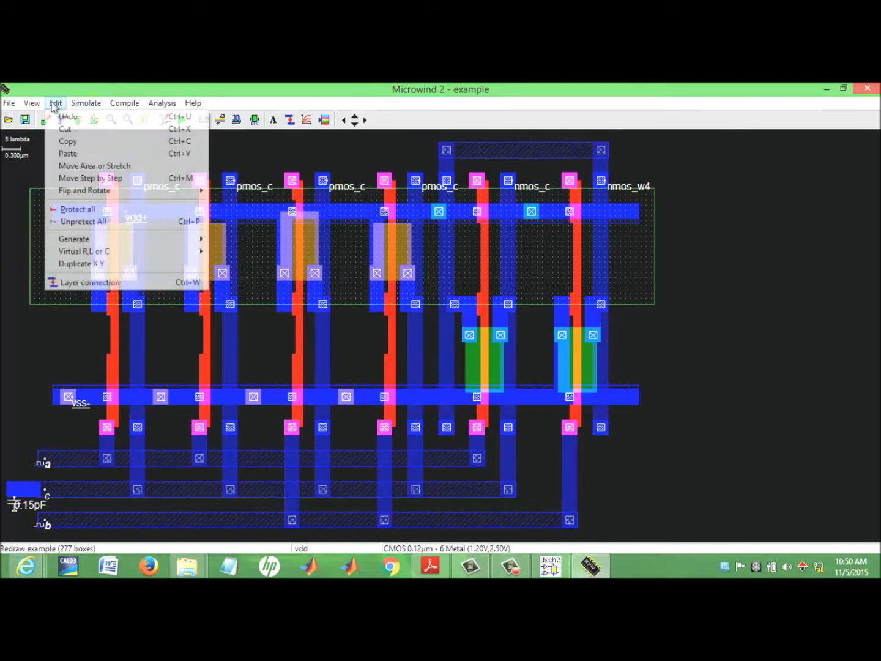
pyautogui.click(86, 102)
pyautogui.click(86, 103)
pyautogui.moveTo(102, 133)
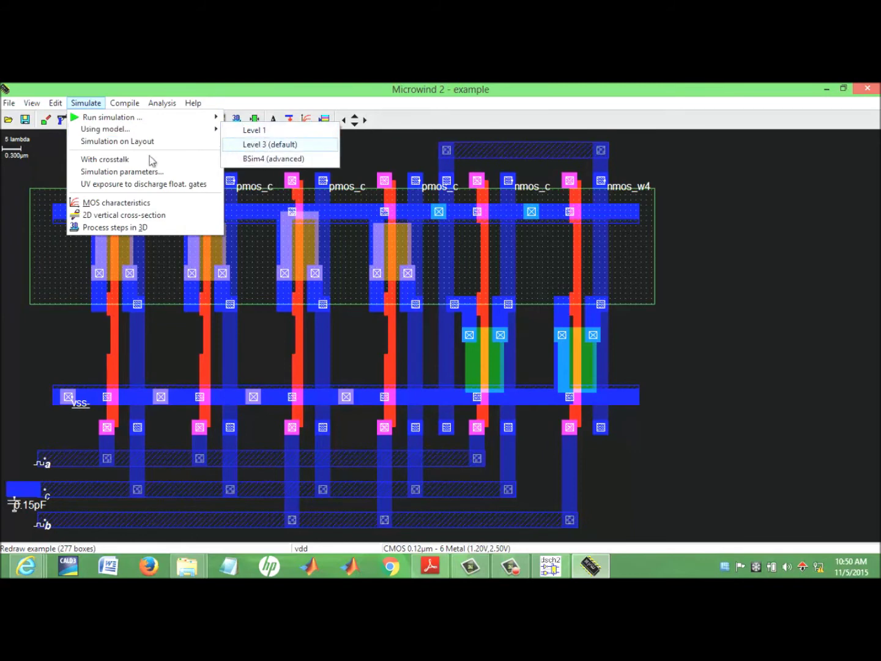
pyautogui.click(126, 174)
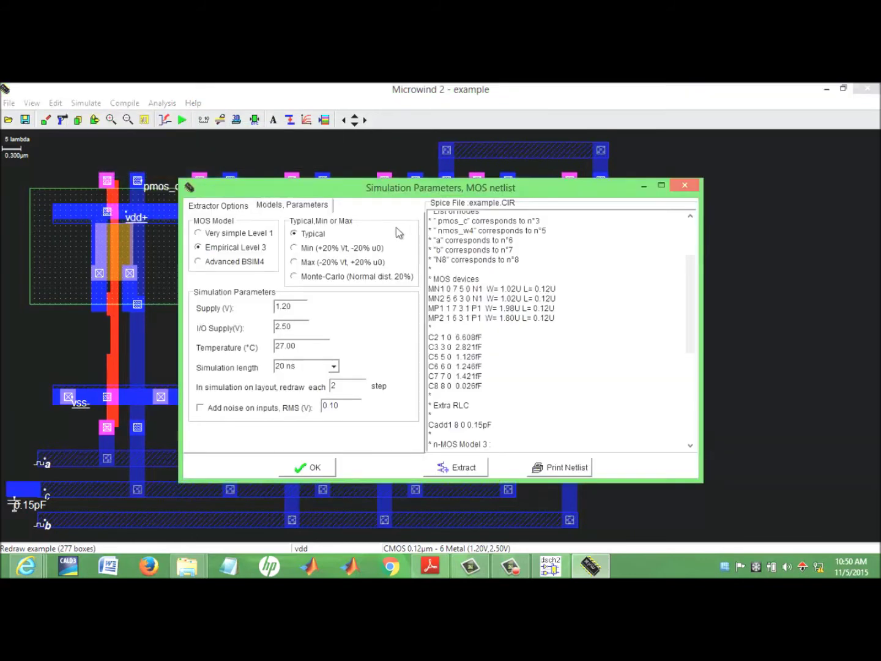
pyautogui.click(234, 233)
pyautogui.click(234, 249)
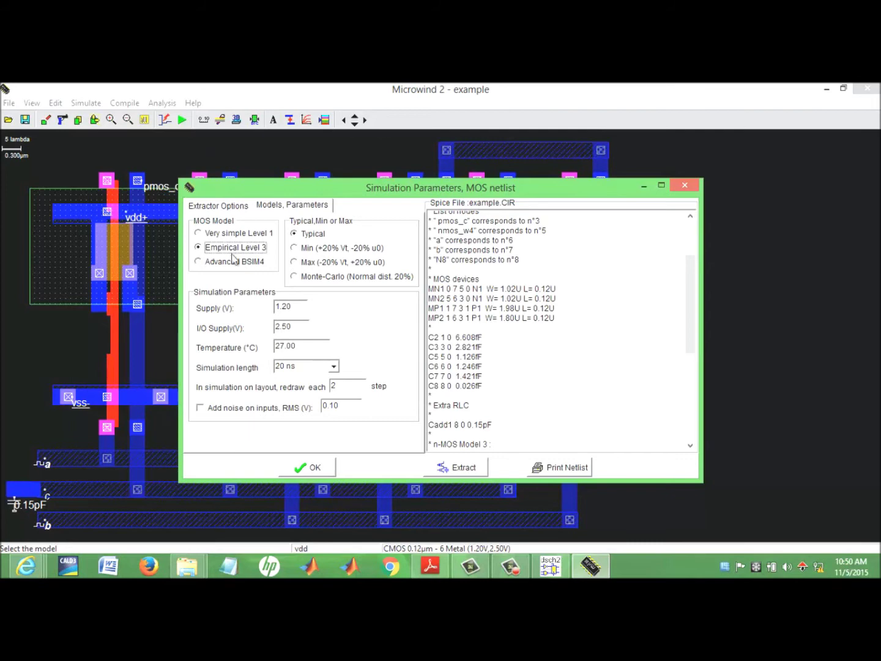
pyautogui.click(228, 265)
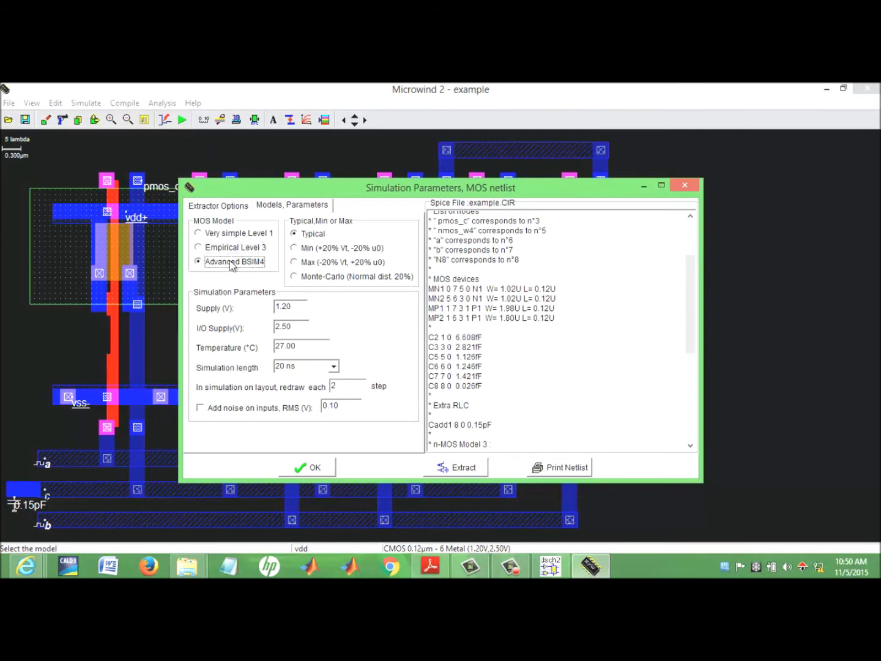
pyautogui.click(317, 468)
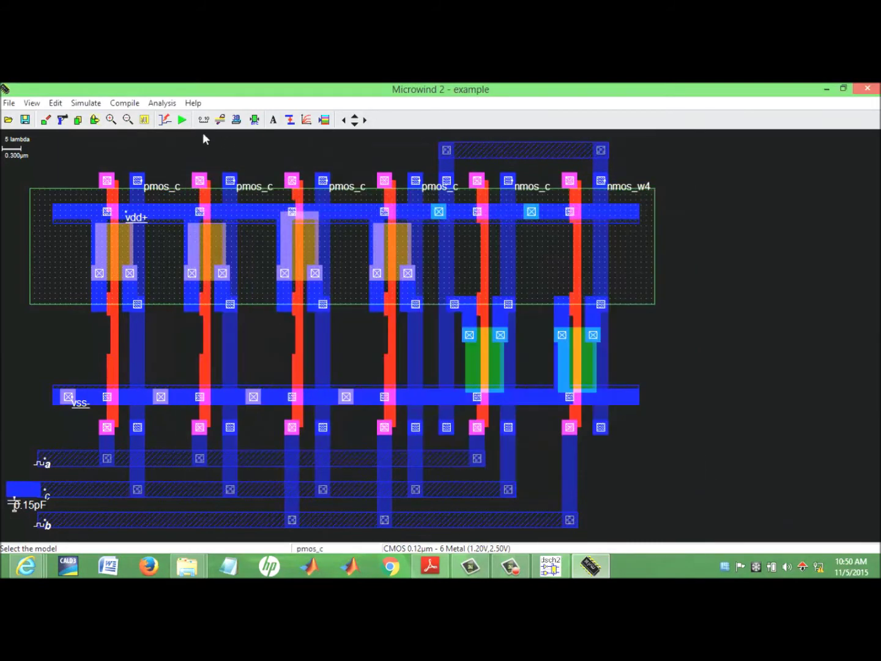
# Run the analog simulation, examine the Fast Fourier Transform of pmos_c with its time and frequency tables, and close the FFT window.
pyautogui.click(182, 120)
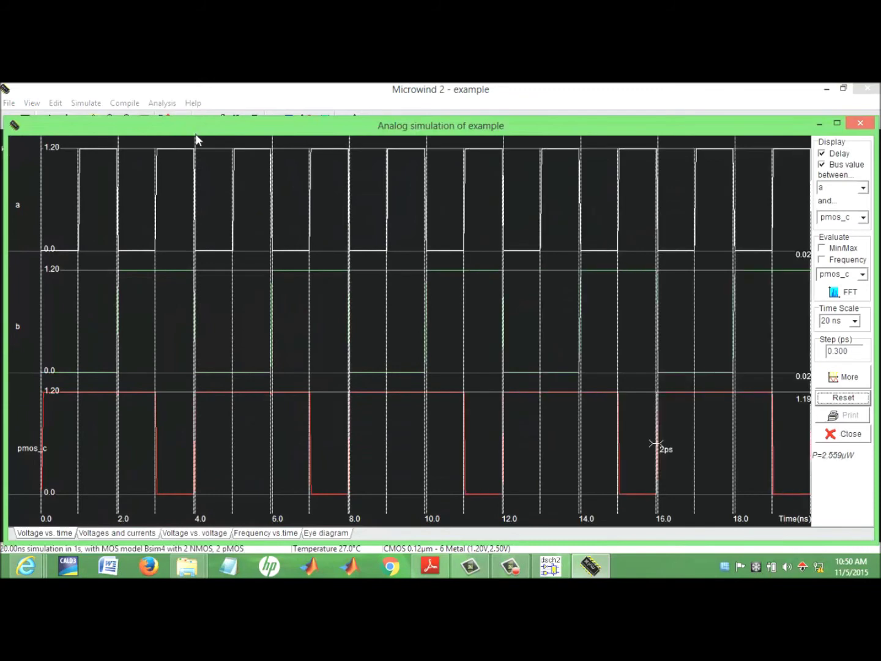
pyautogui.click(837, 292)
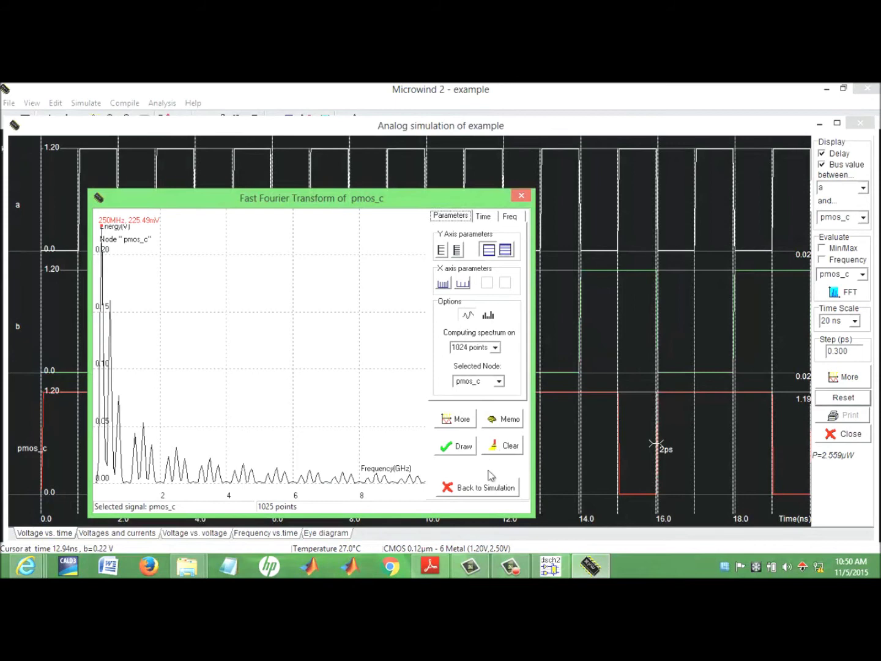
pyautogui.click(485, 218)
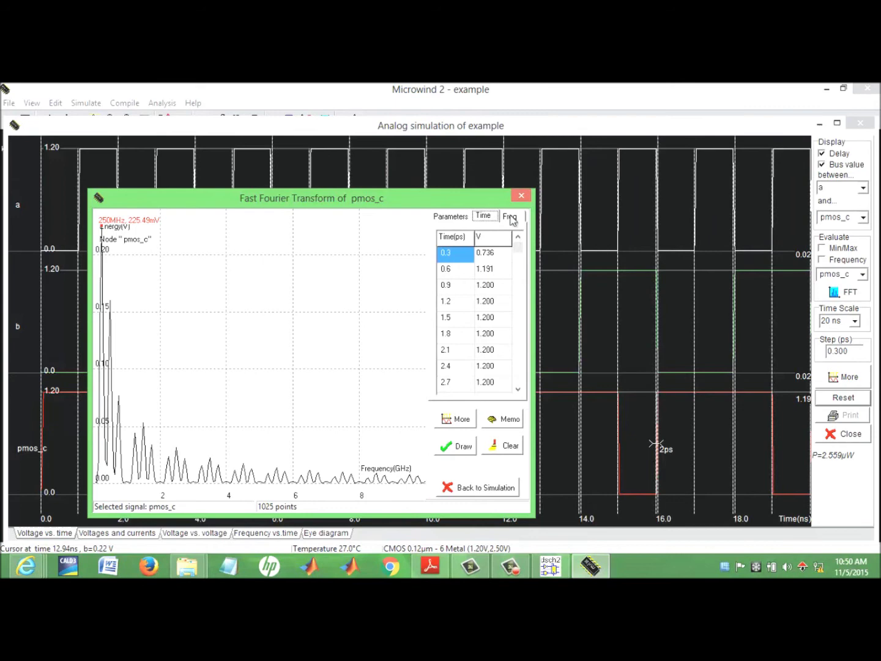
pyautogui.click(511, 216)
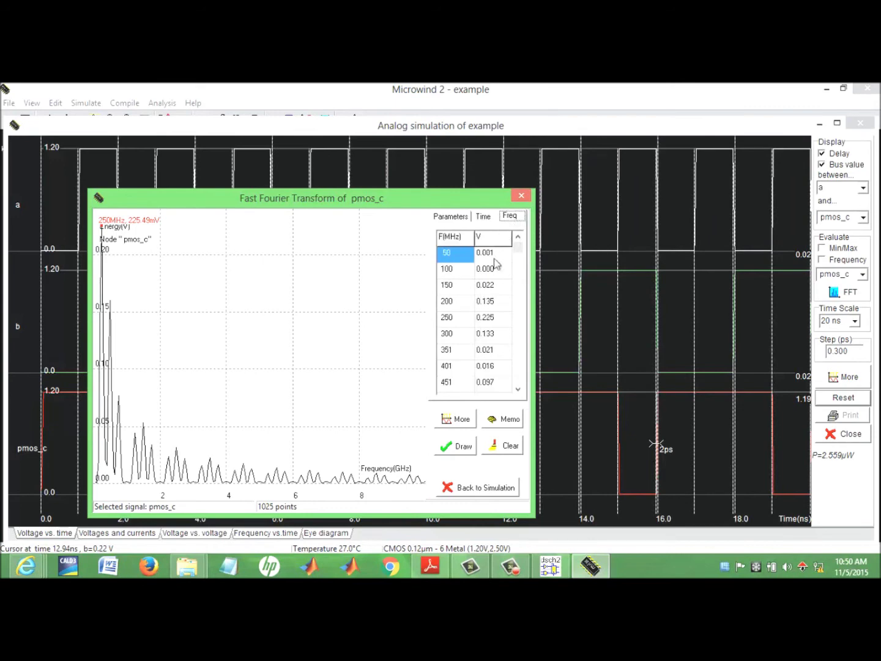
pyautogui.click(521, 196)
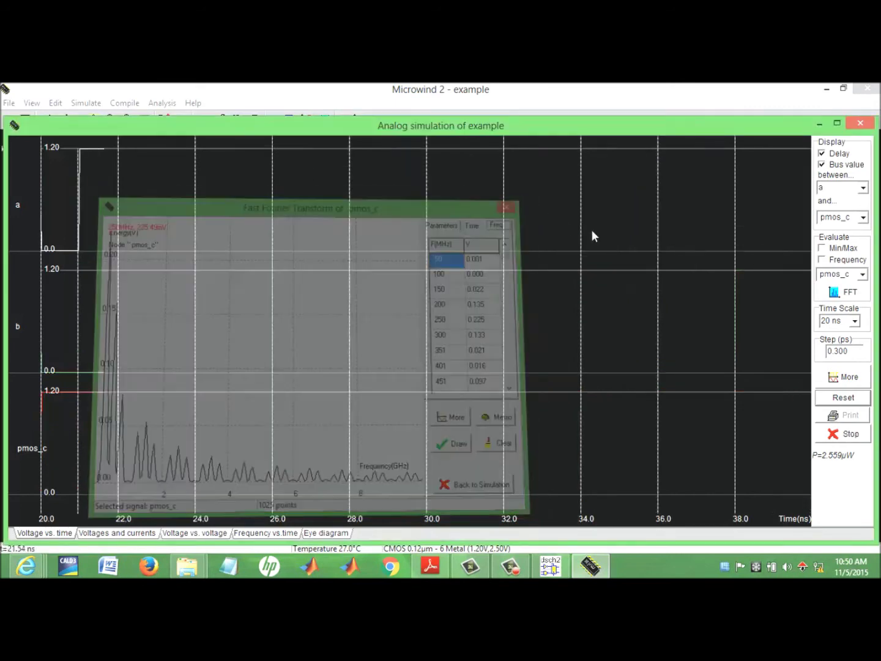
# Enable the Min/Max and Frequency evaluation for pmos_c and restart the simulation.
pyautogui.click(822, 248)
pyautogui.click(822, 261)
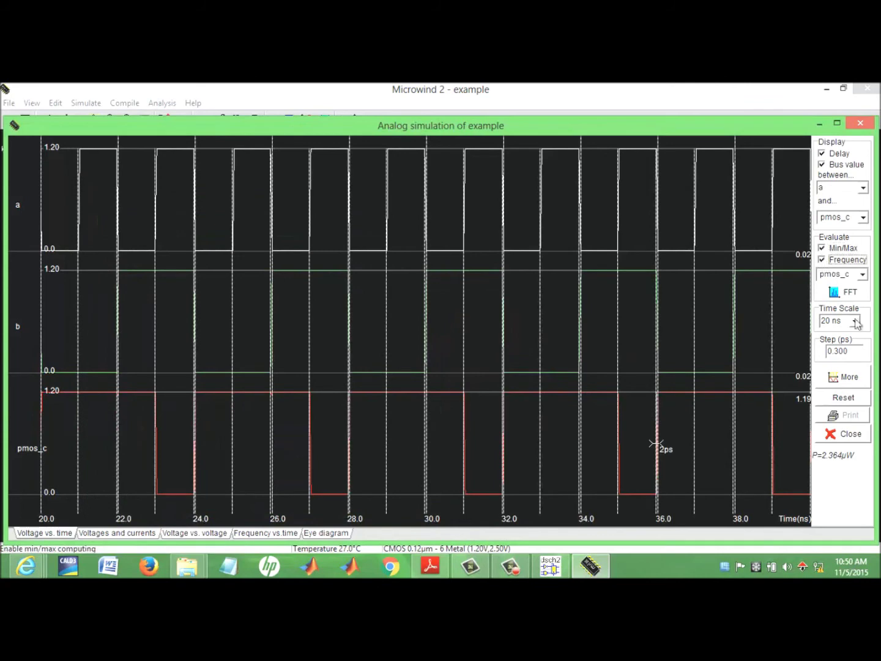
pyautogui.click(851, 401)
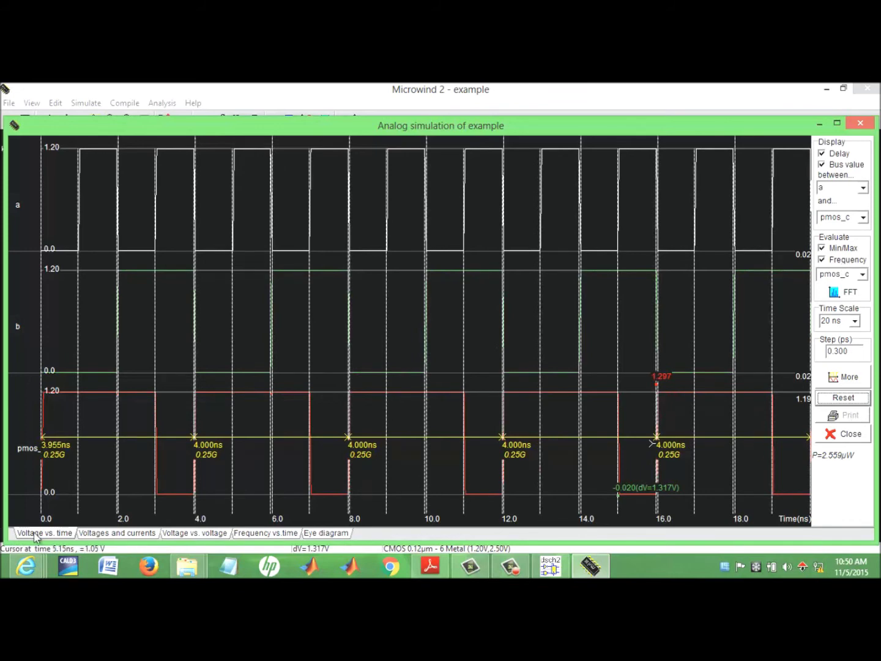
# View the voltages and currents waveforms, and plot the voltage of pmos_c versus input b.
pyautogui.click(111, 534)
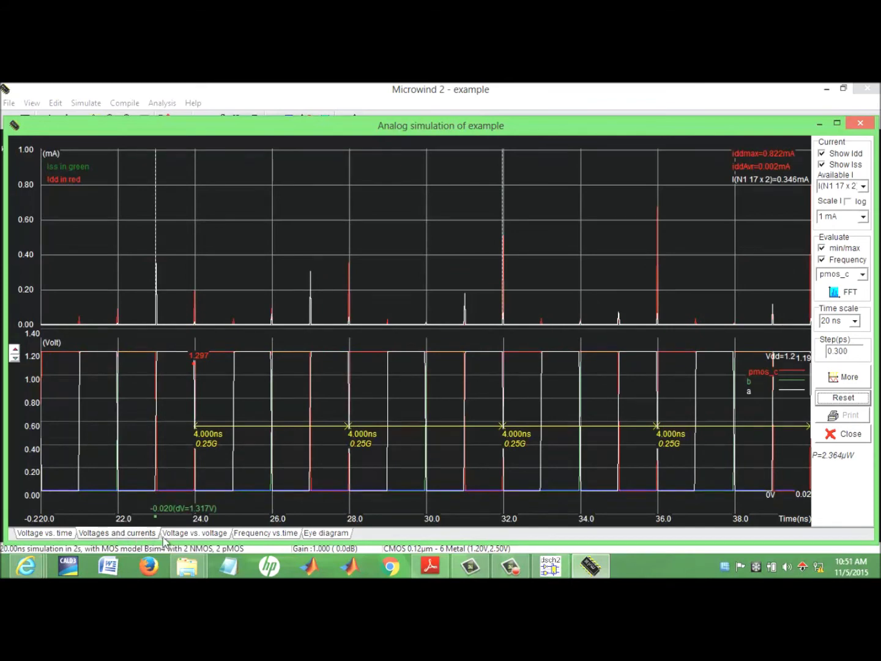
pyautogui.click(187, 534)
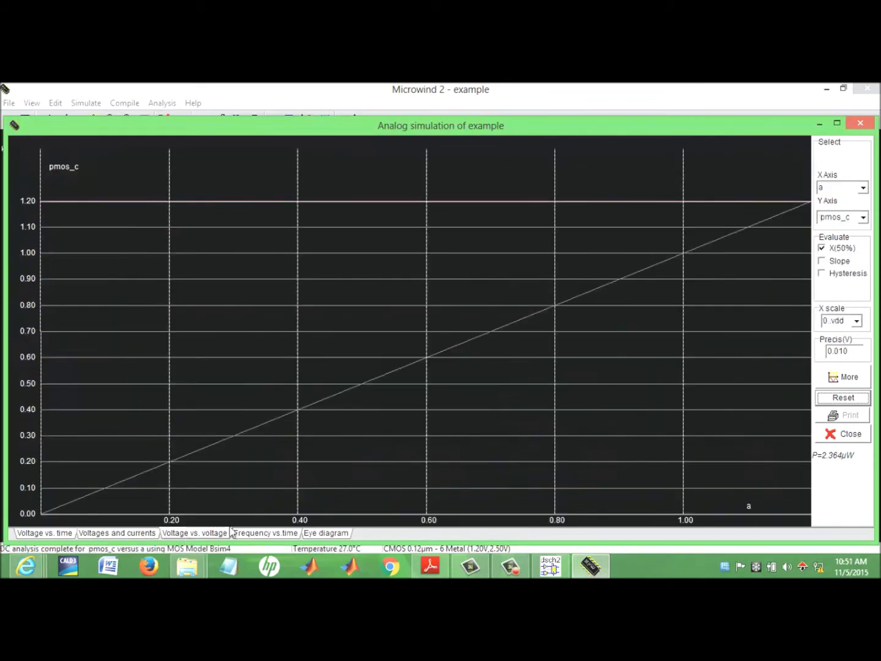
pyautogui.click(863, 188)
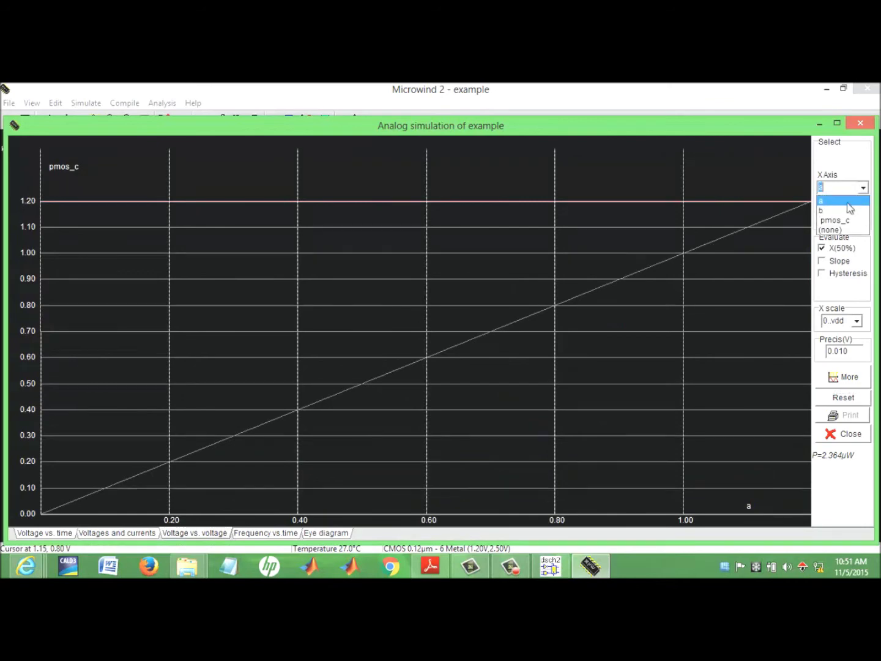
pyautogui.click(833, 206)
pyautogui.click(853, 399)
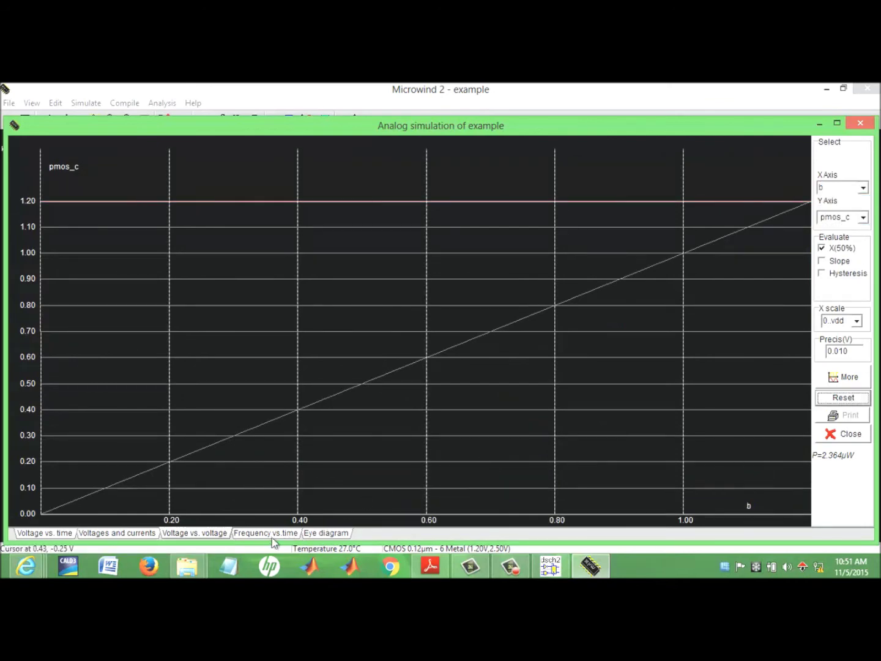
# View the frequency versus time plot and the eye diagram synchronised with input a, stop the simulation, and close its window.
pyautogui.click(281, 533)
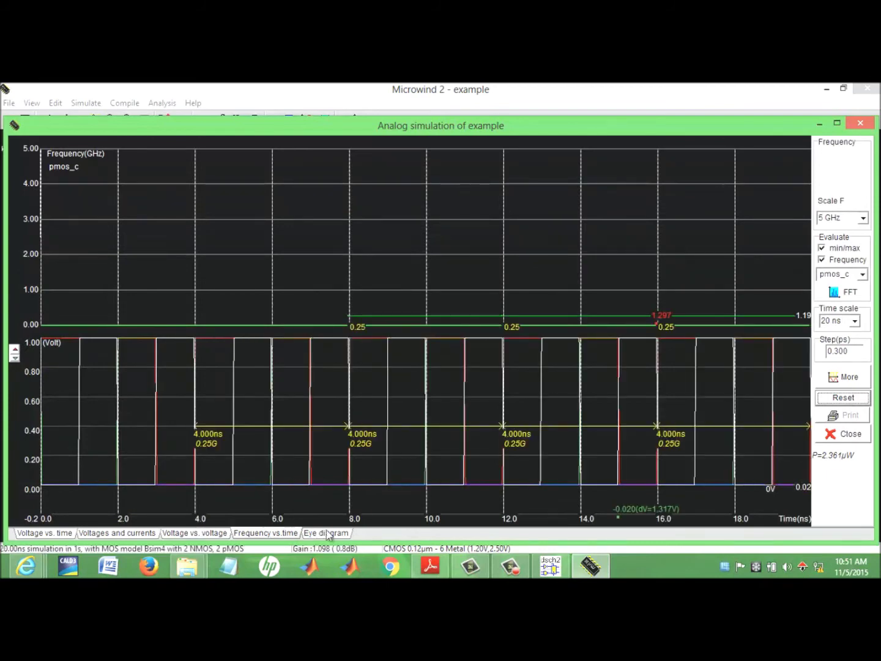
pyautogui.click(328, 534)
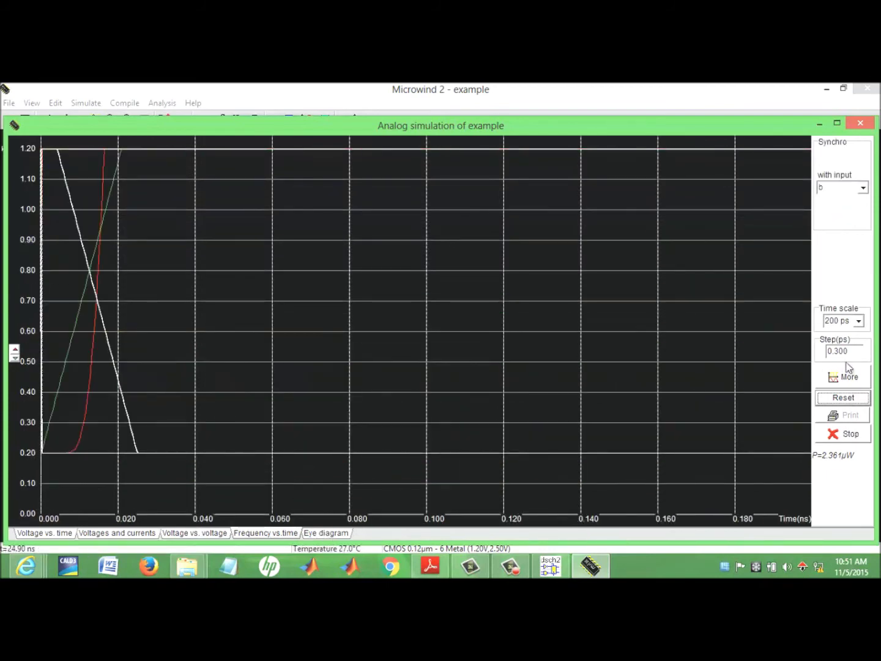
pyautogui.click(863, 189)
pyautogui.click(844, 202)
pyautogui.click(859, 399)
pyautogui.click(856, 398)
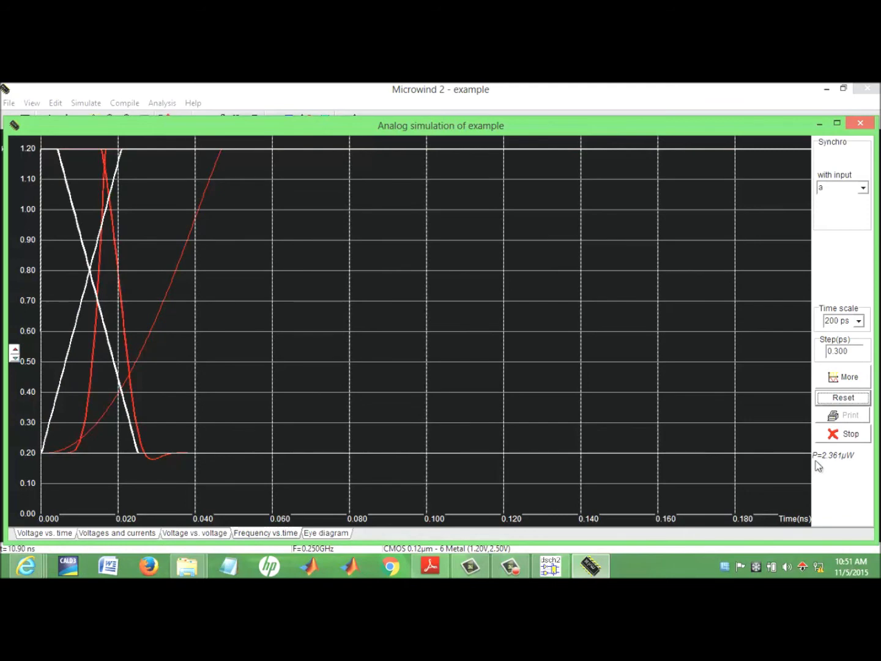
pyautogui.click(850, 435)
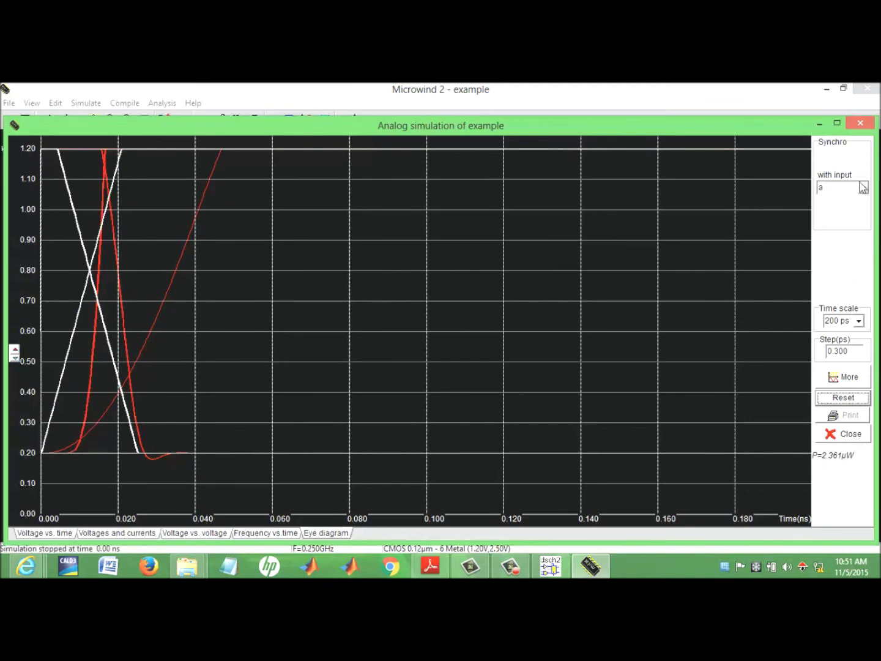
pyautogui.click(861, 124)
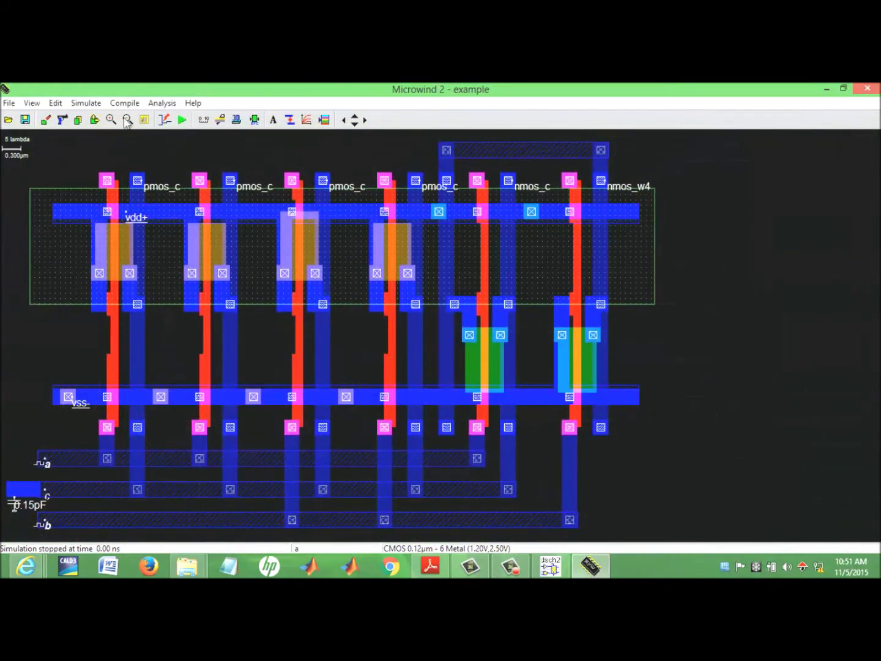
# Open the MOS characteristics and compare the Nmos and Pmos Id vs. Vd curves, viewing the Pmos with the Level 3, Level 1 and BSIM4 models.
pyautogui.click(86, 102)
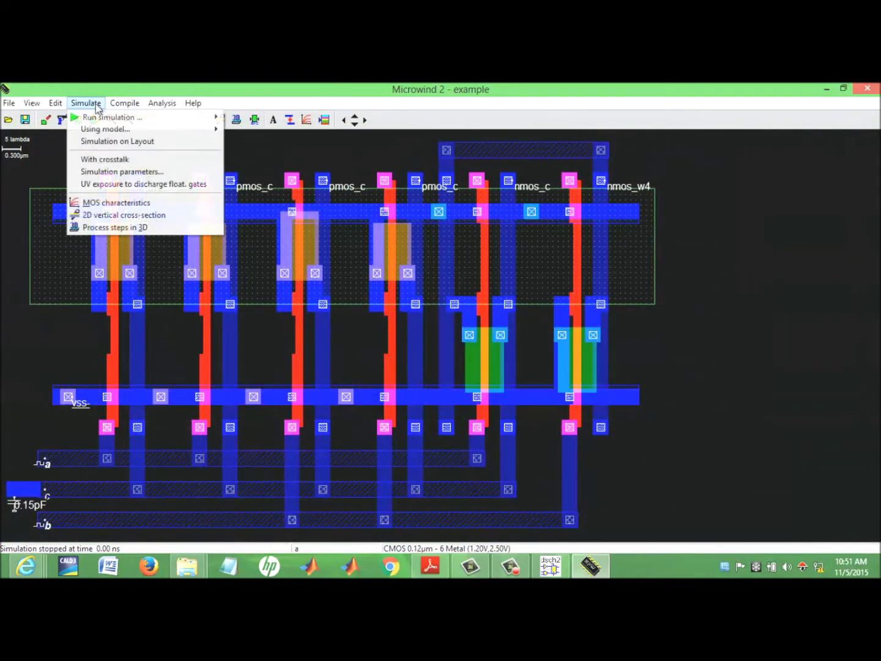
pyautogui.click(107, 204)
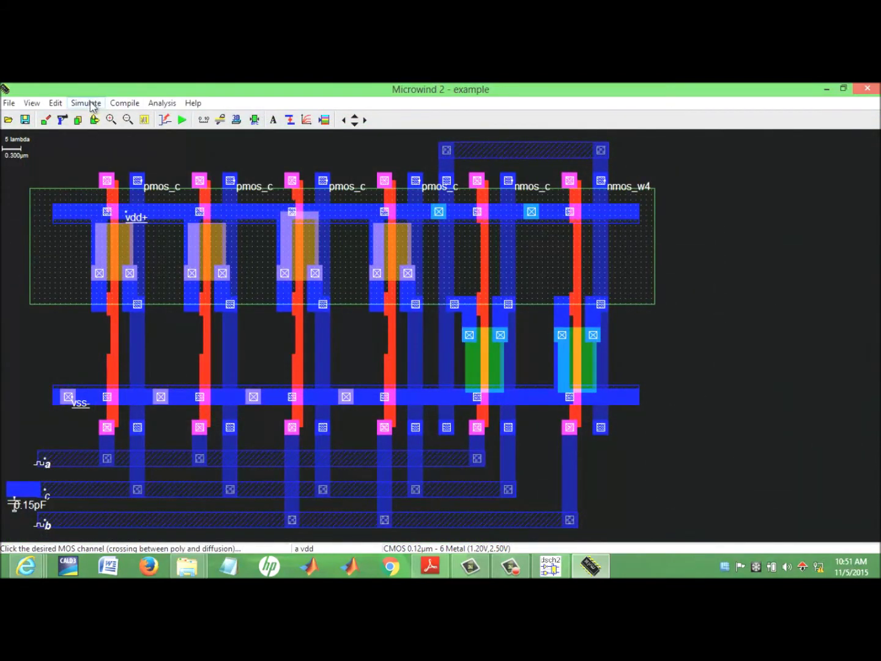
pyautogui.click(708, 297)
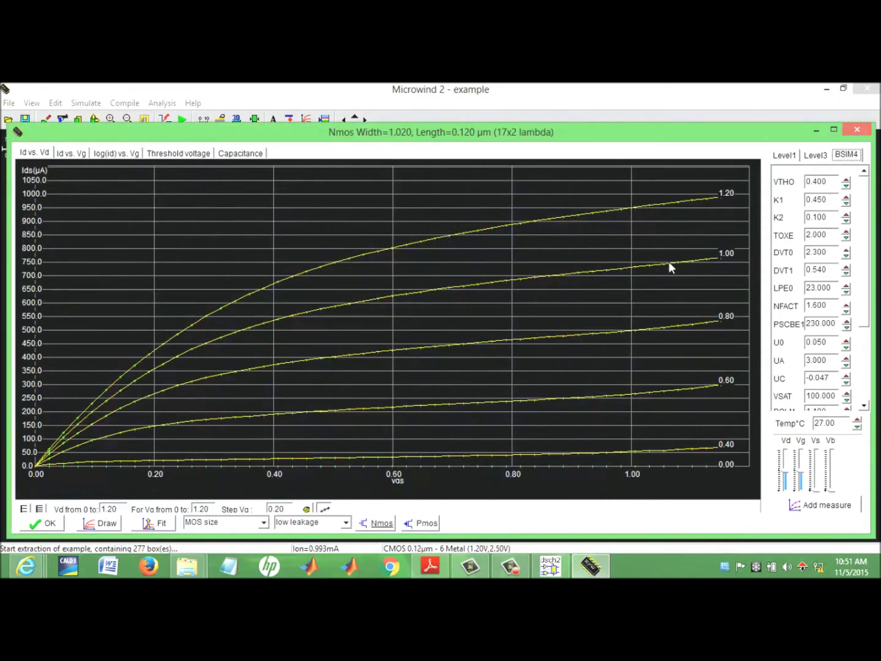
pyautogui.click(377, 522)
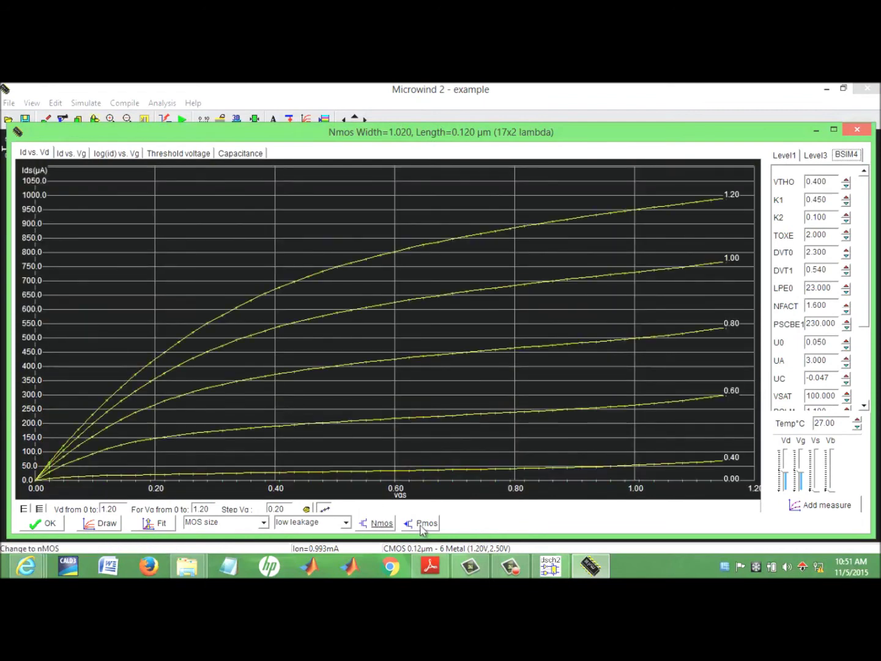
pyautogui.click(422, 524)
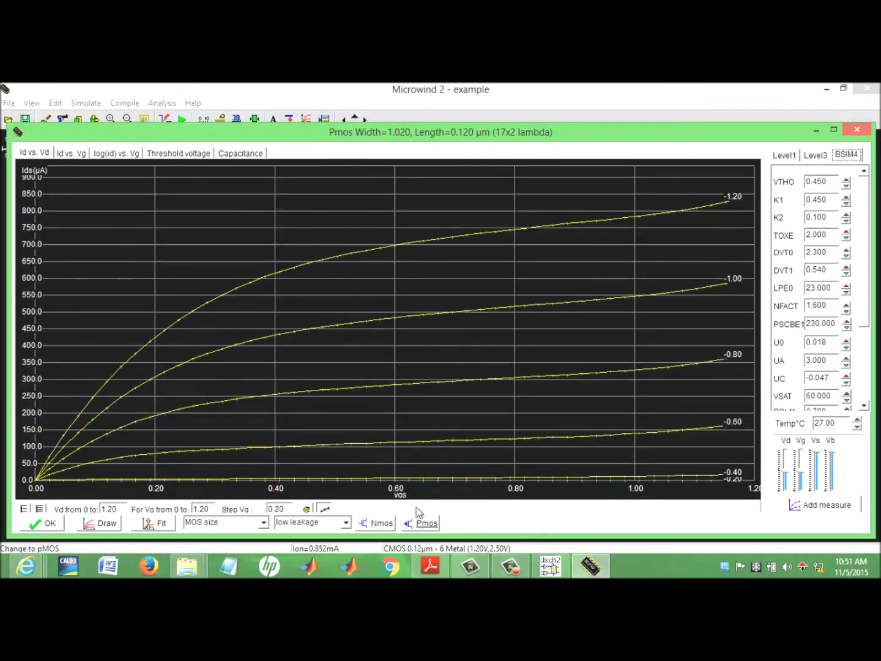
pyautogui.click(819, 157)
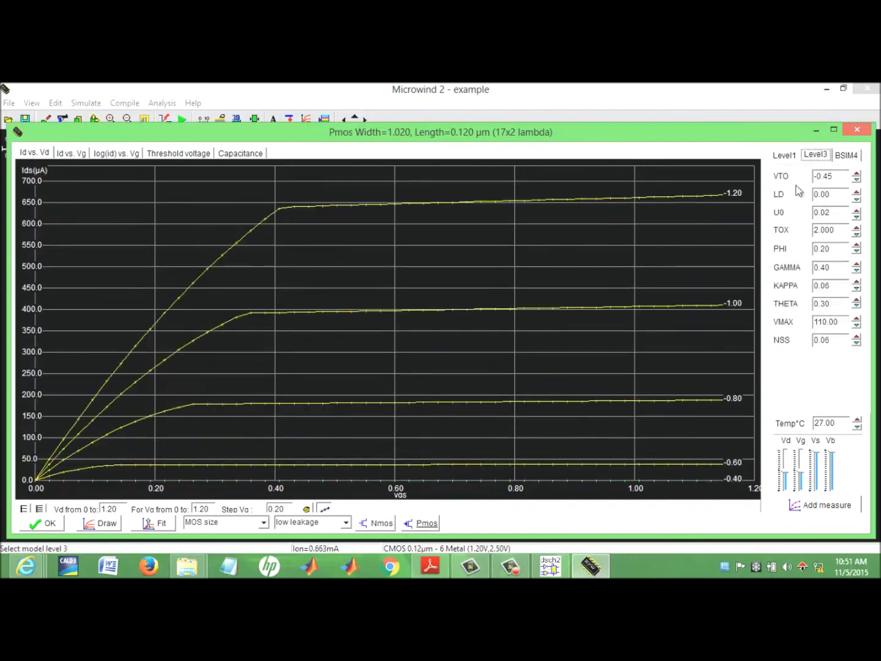
pyautogui.click(789, 156)
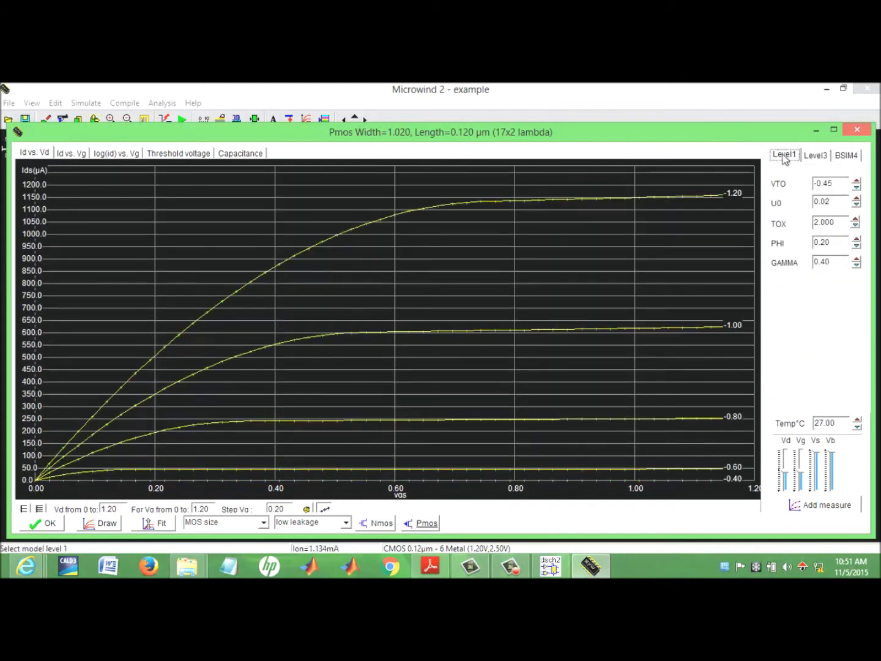
pyautogui.click(819, 156)
pyautogui.click(847, 155)
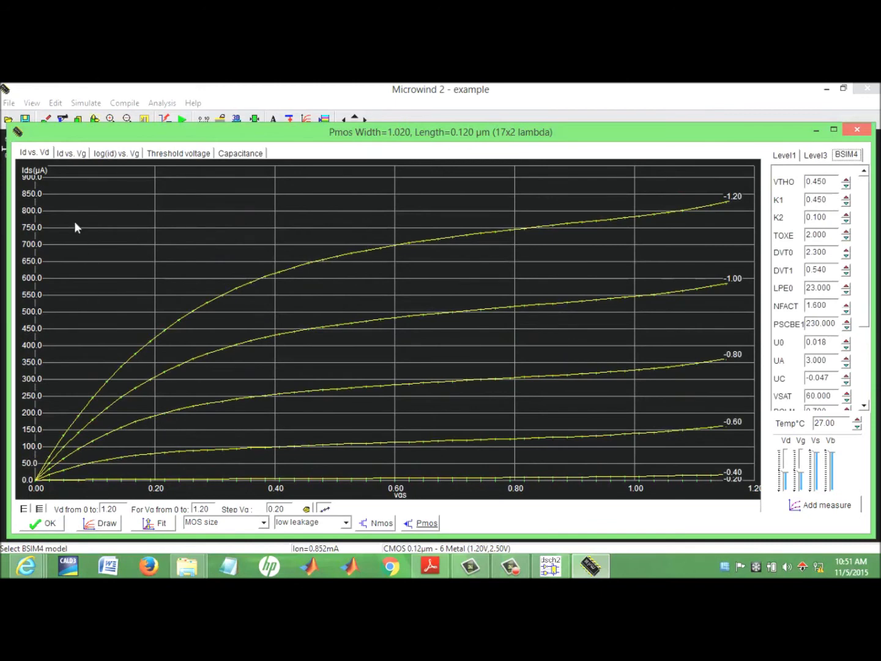
# Examine the Pmos Id vs. Vg, log(Id) vs. Vg, threshold voltage and capacitance curves, and close the MOS characteristics window.
pyautogui.click(36, 154)
pyautogui.click(69, 154)
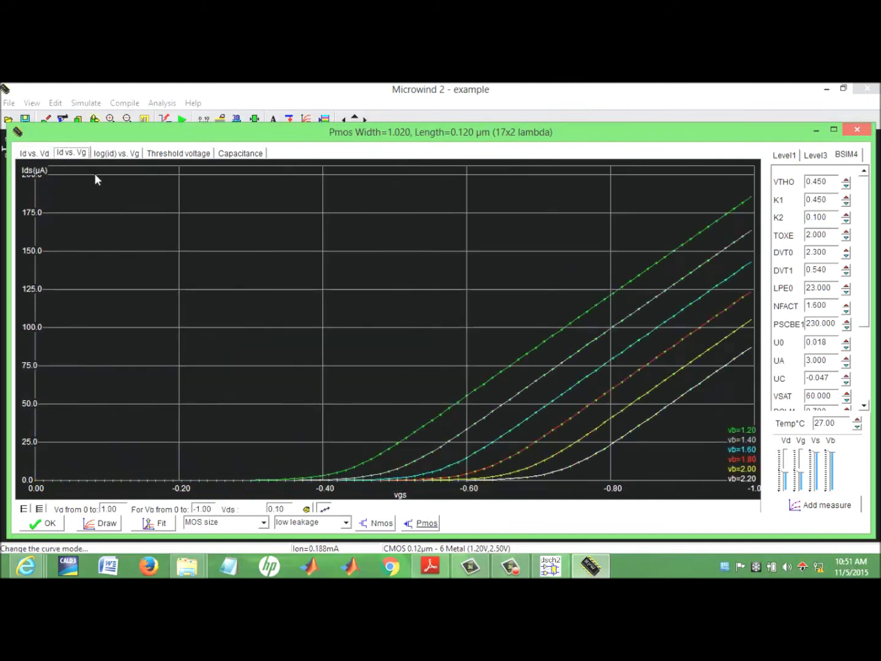
pyautogui.click(104, 156)
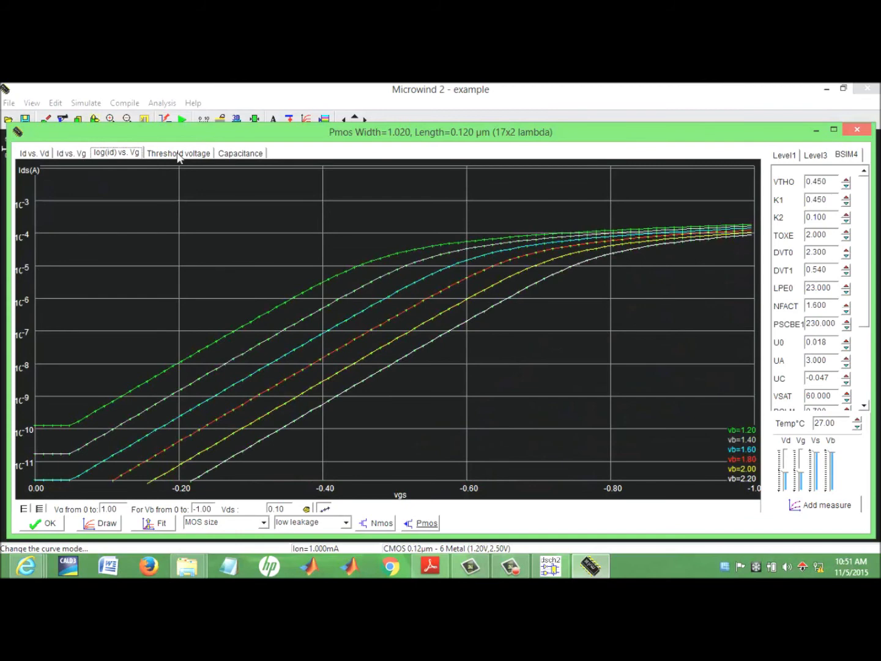
pyautogui.click(180, 155)
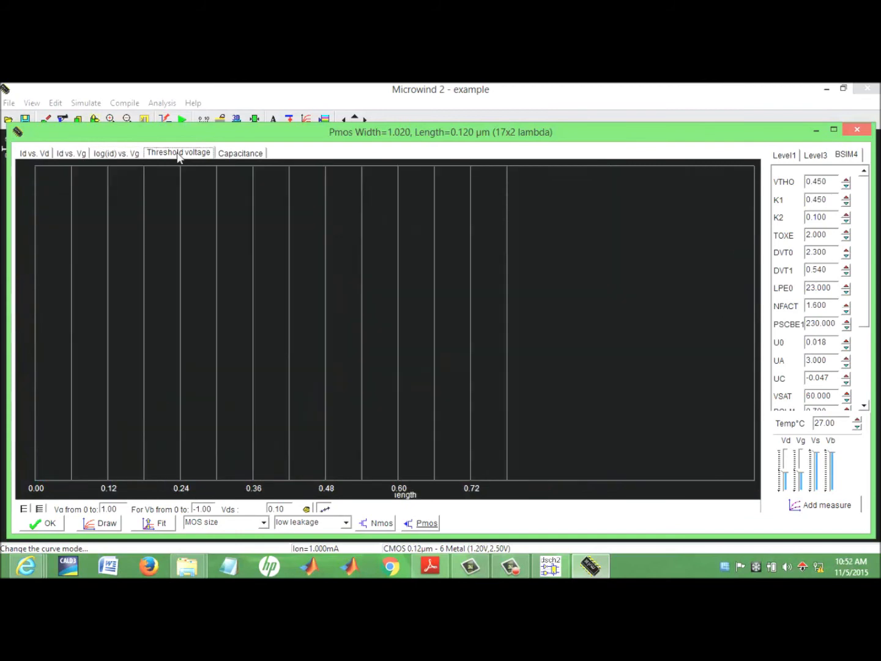
pyautogui.click(239, 154)
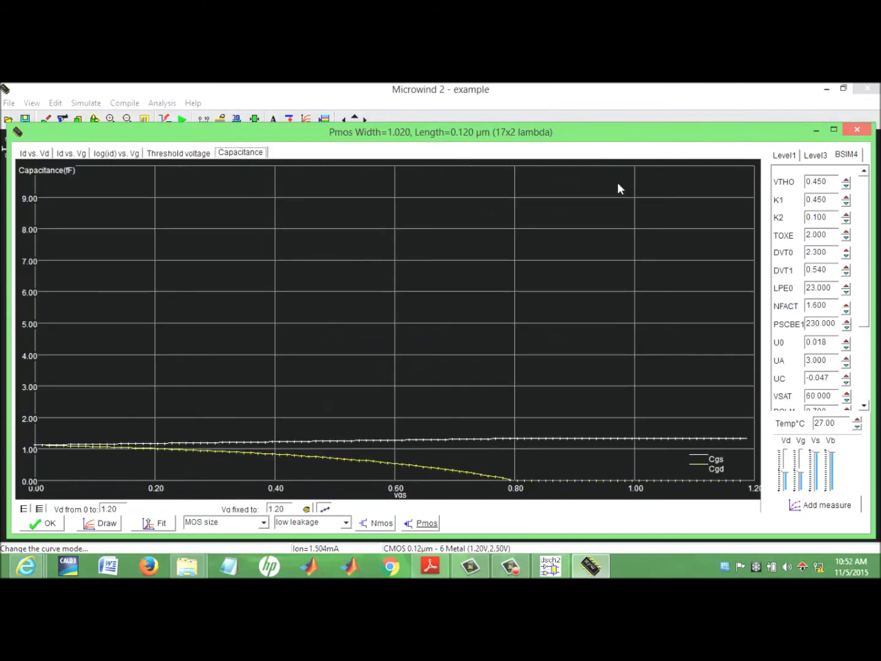
pyautogui.click(857, 129)
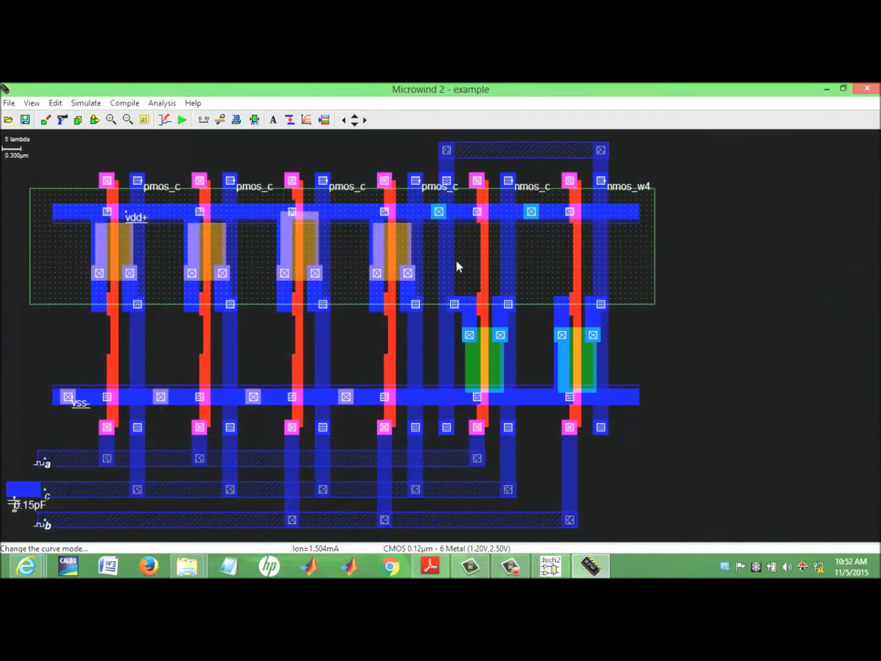
# Simulate the layout with crosstalk, view the voltage versus time waveforms, and close the simulation window.
pyautogui.click(85, 102)
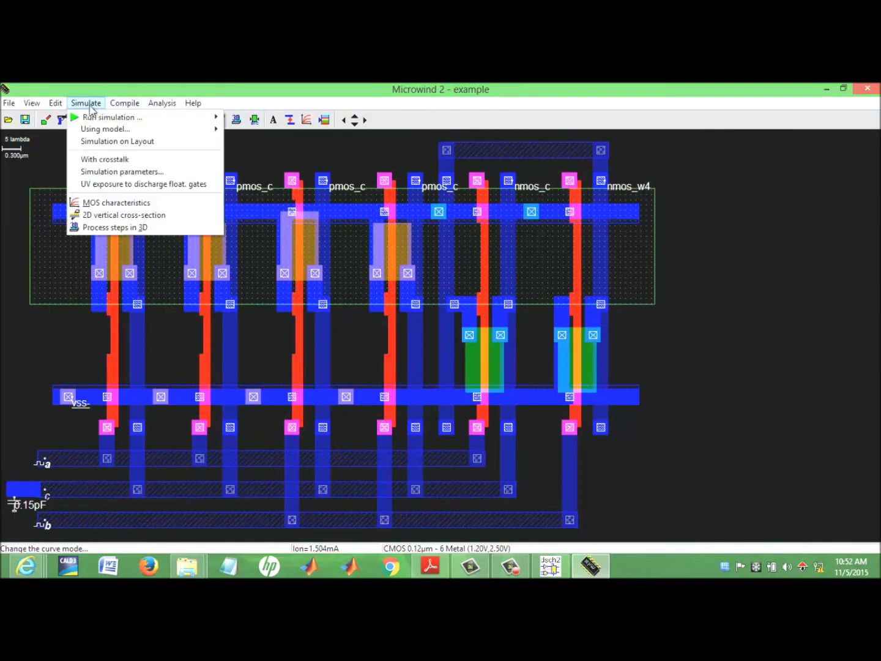
pyautogui.click(122, 159)
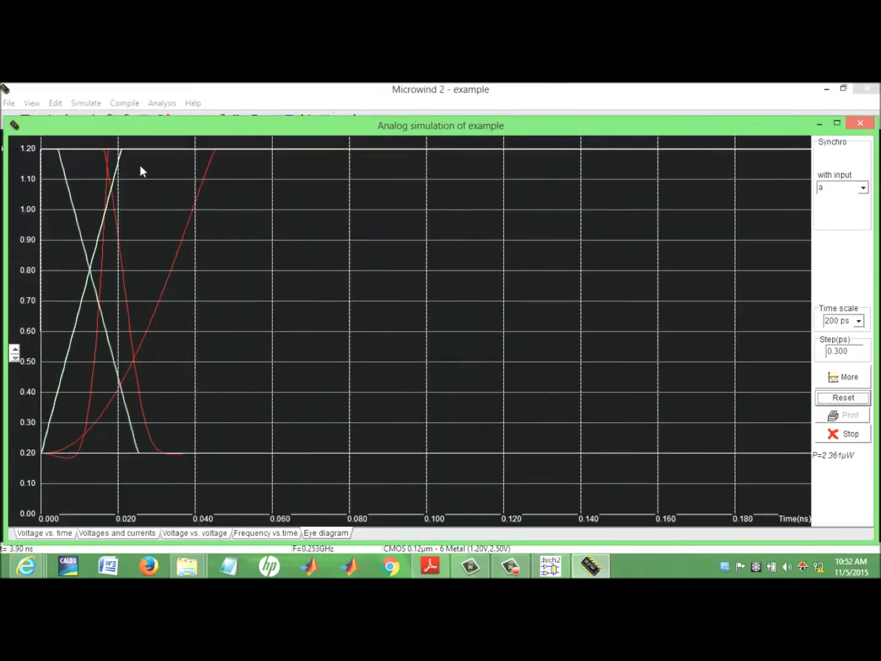
pyautogui.click(826, 399)
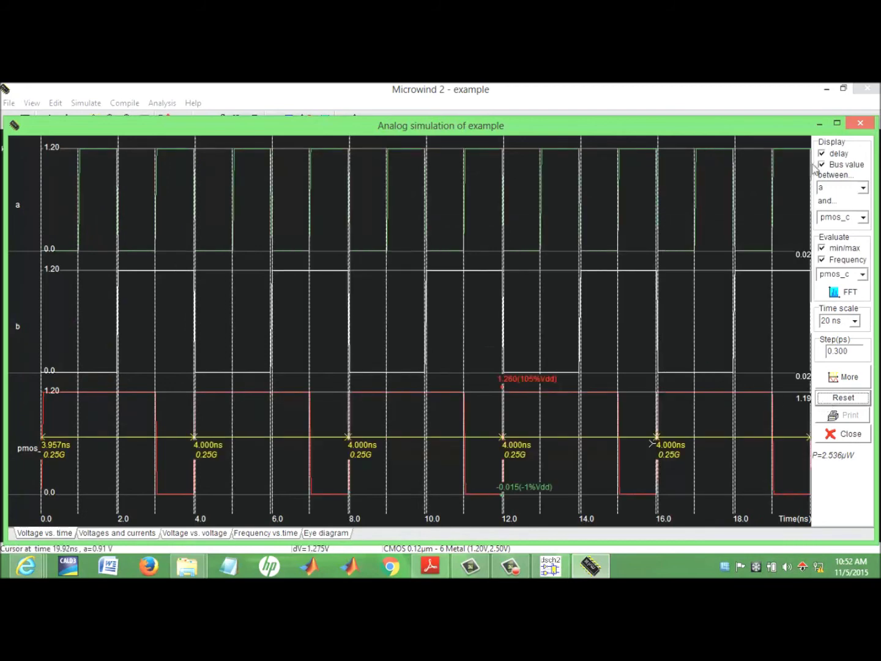
pyautogui.click(860, 123)
pyautogui.click(89, 103)
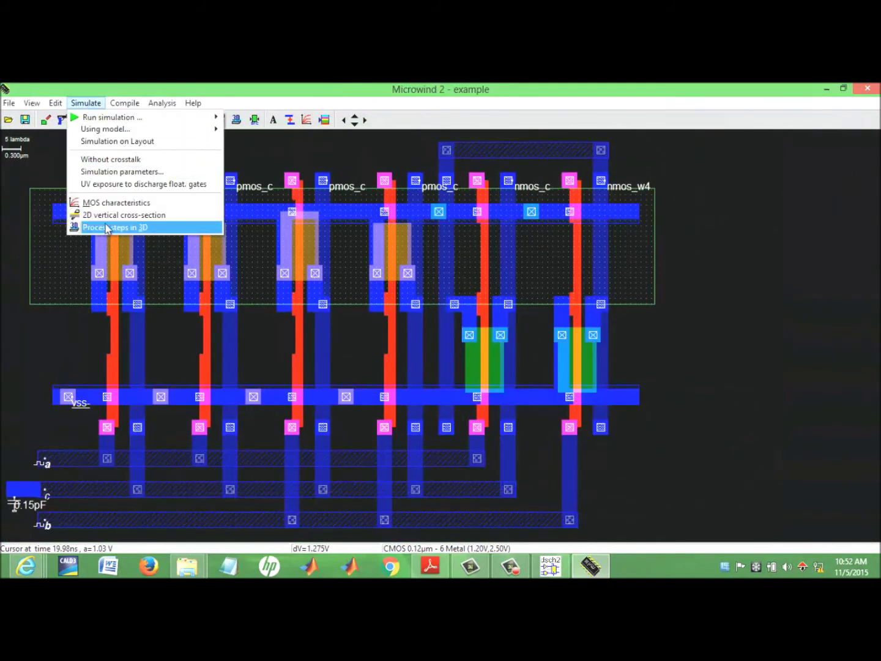
pyautogui.click(112, 202)
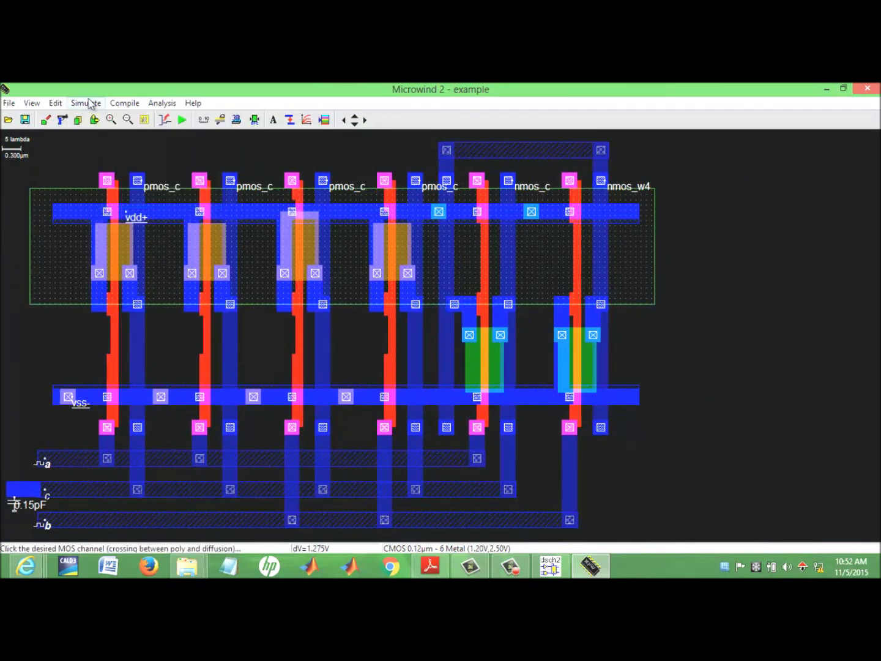
pyautogui.click(56, 103)
pyautogui.moveTo(42, 108)
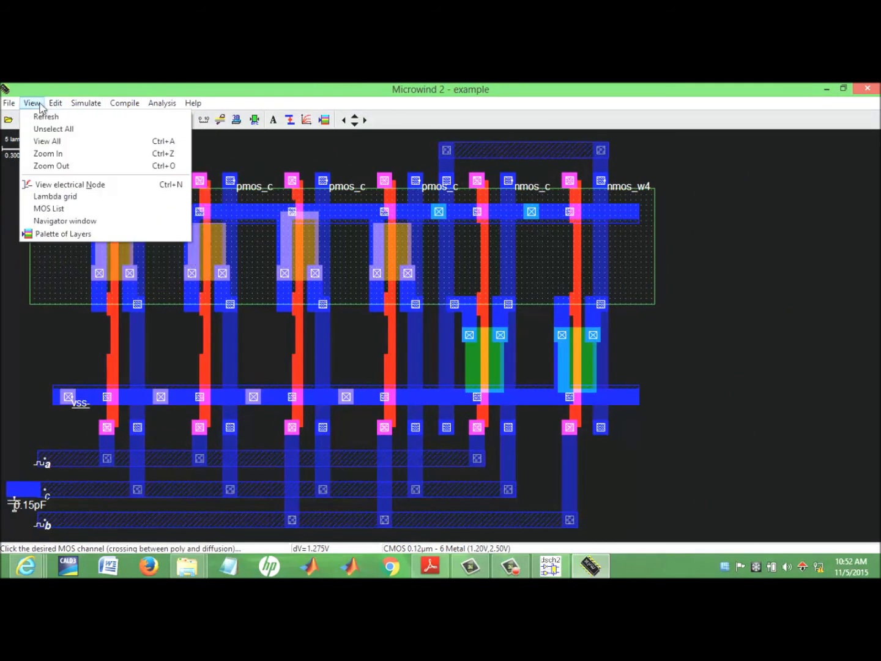
pyautogui.moveTo(77, 107)
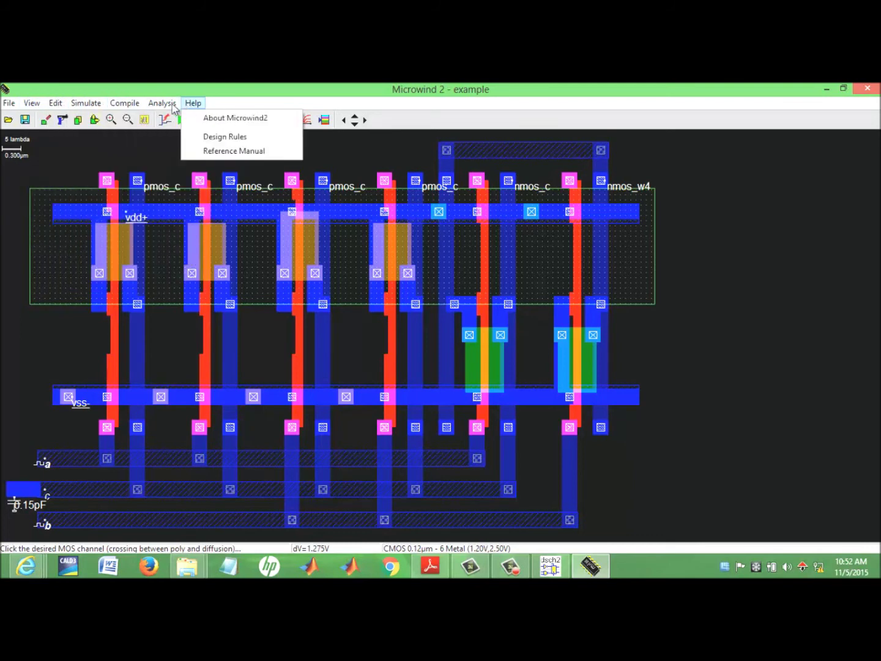
# Open the resonant frequency calculator for the LC values, view it, and close it.
pyautogui.moveTo(163, 104)
pyautogui.click(183, 153)
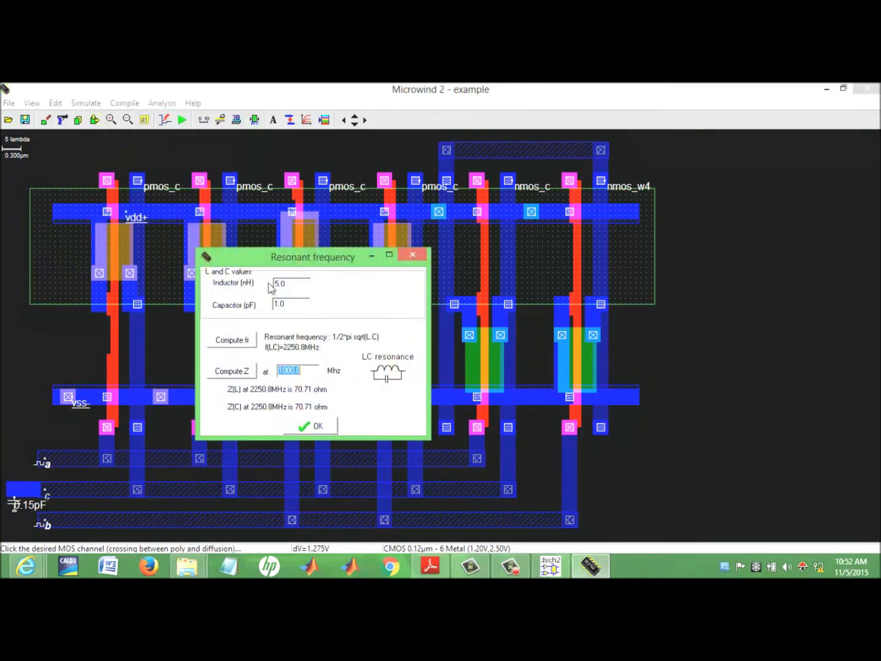
pyautogui.click(317, 428)
# Compute the interconnect field for a conductor over the substrate and for one between the substrate and an upper plane, and close the analysis.
pyautogui.click(163, 103)
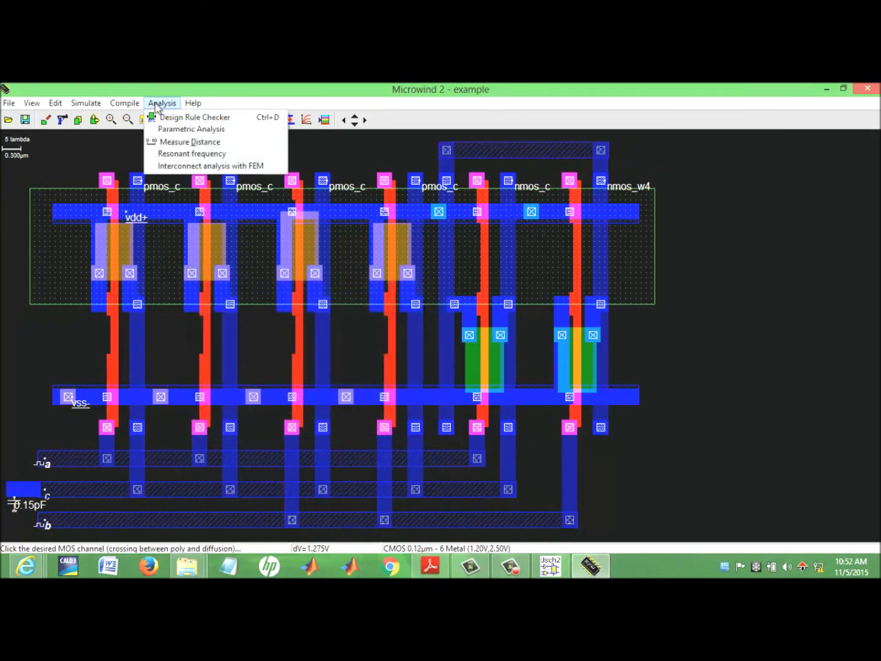
pyautogui.click(181, 166)
pyautogui.click(350, 488)
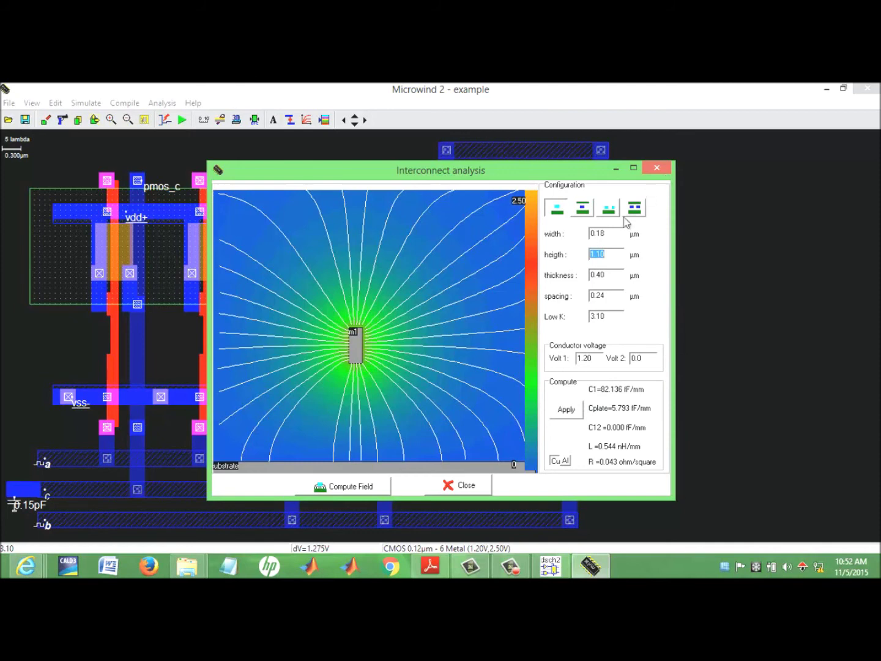
pyautogui.click(347, 487)
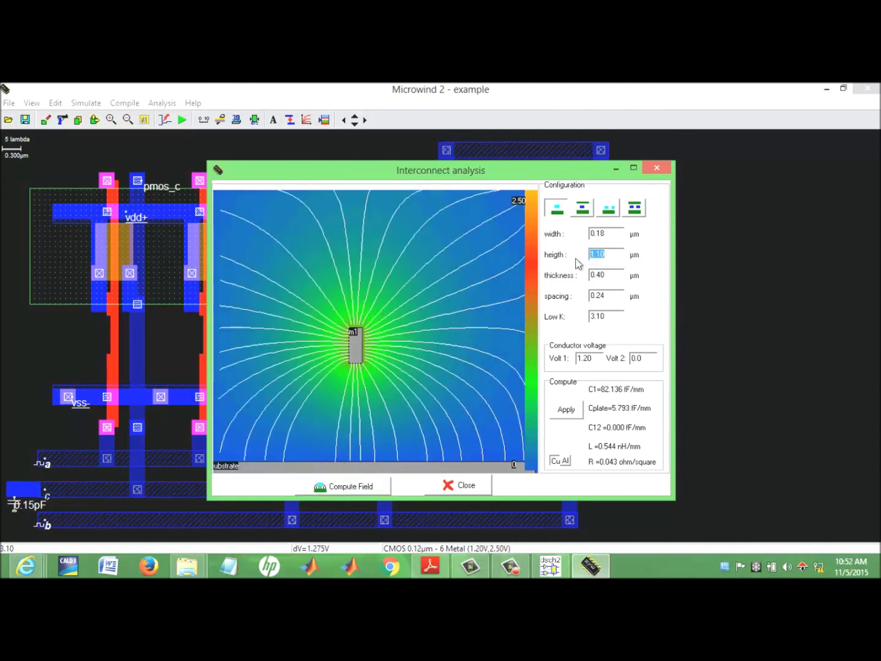
pyautogui.click(583, 209)
pyautogui.click(353, 486)
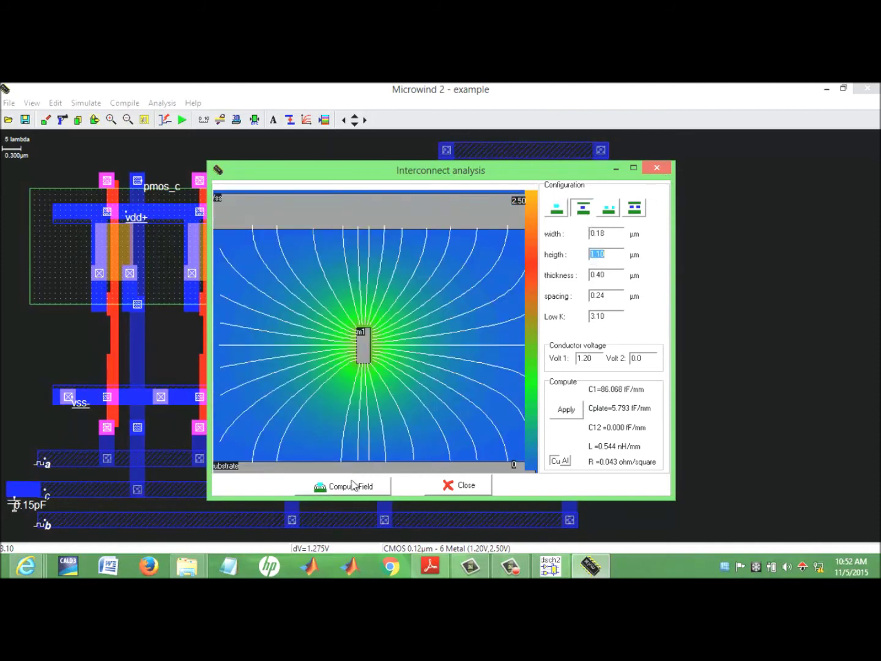
pyautogui.click(659, 168)
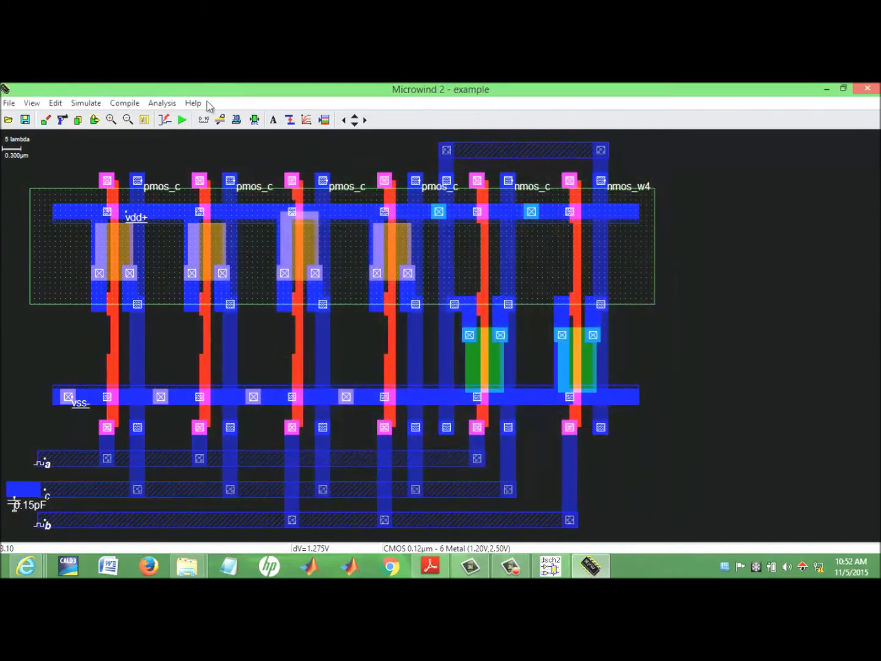
# Open the 3D process steps view of the layout, maximize it, and play the fabrication steps automatically.
pyautogui.click(137, 104)
pyautogui.click(124, 104)
pyautogui.click(84, 104)
pyautogui.click(116, 226)
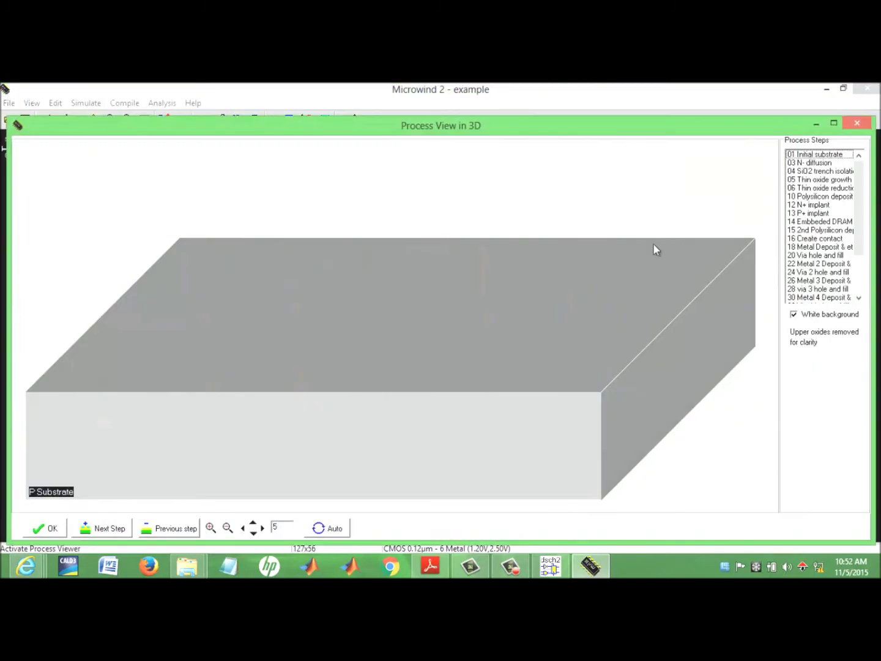
pyautogui.click(834, 123)
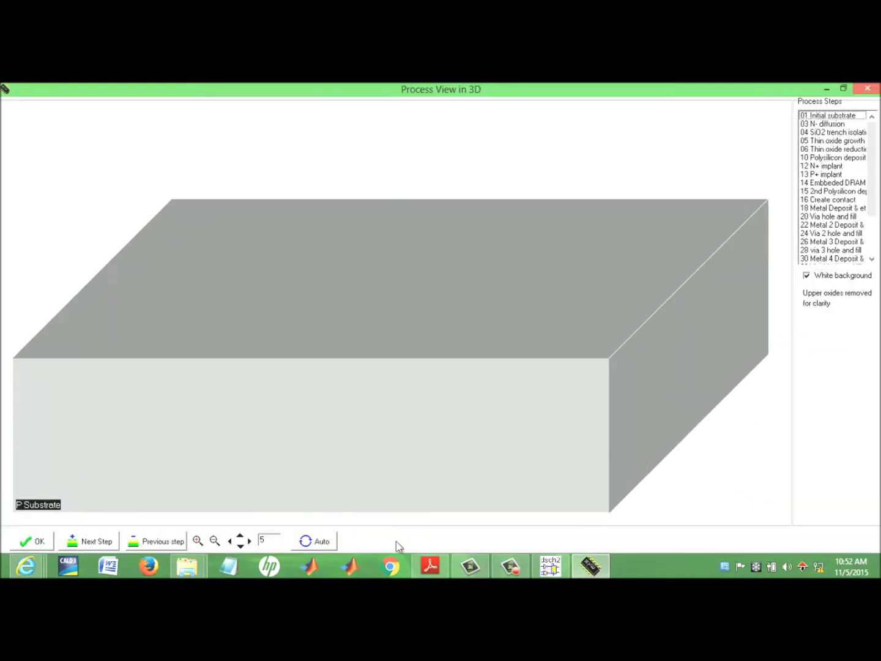
pyautogui.click(315, 544)
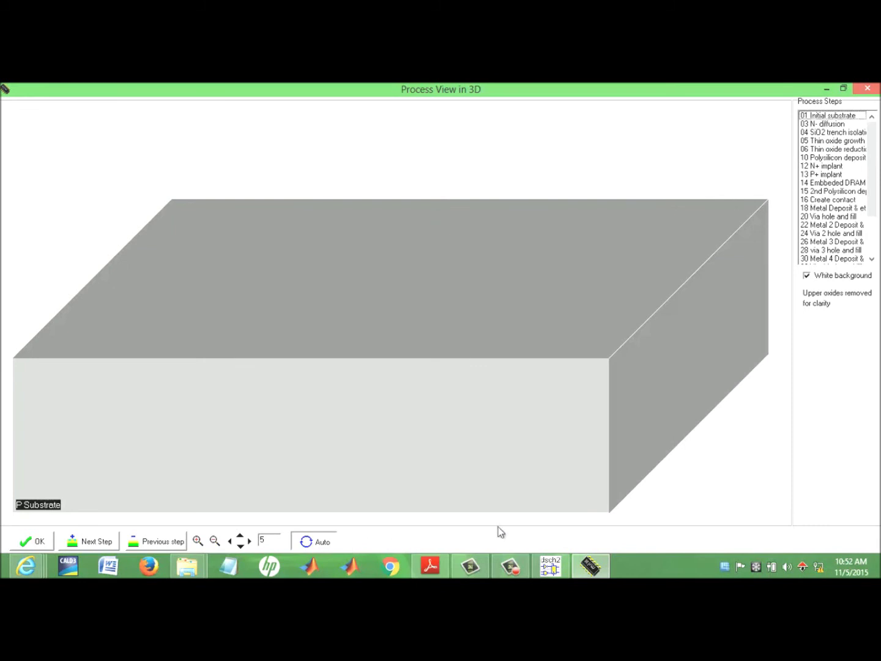
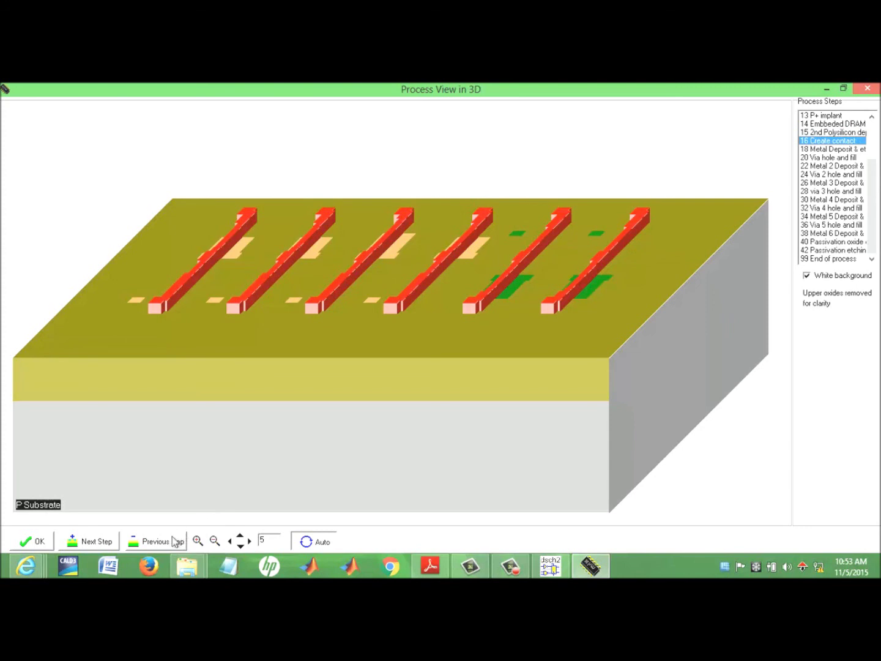
# Step through the 3D fabrication view from contact creation through the metal and via layers to the end of process, and close the viewer.
pyautogui.click(92, 541)
pyautogui.click(91, 542)
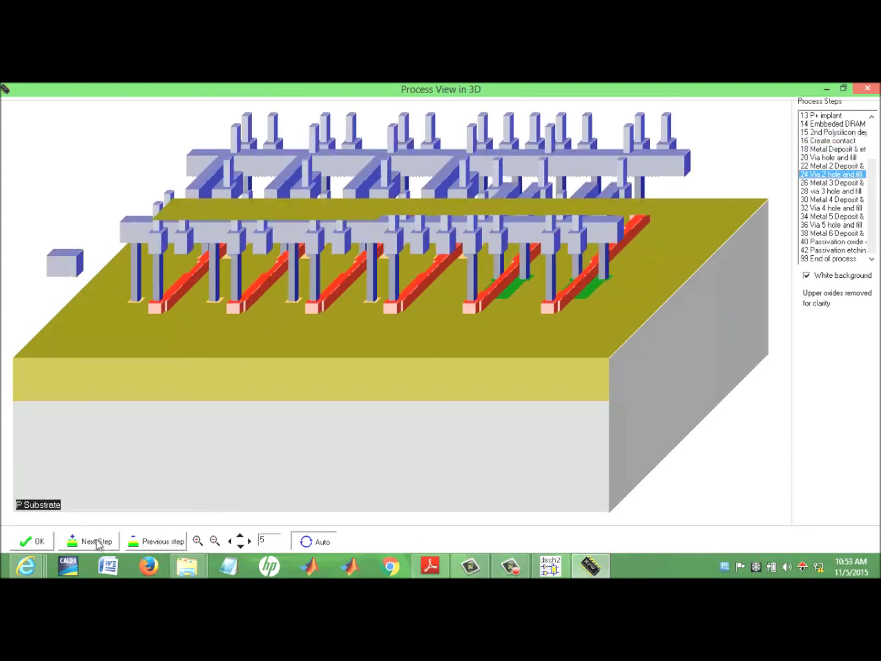
pyautogui.click(96, 541)
pyautogui.click(96, 542)
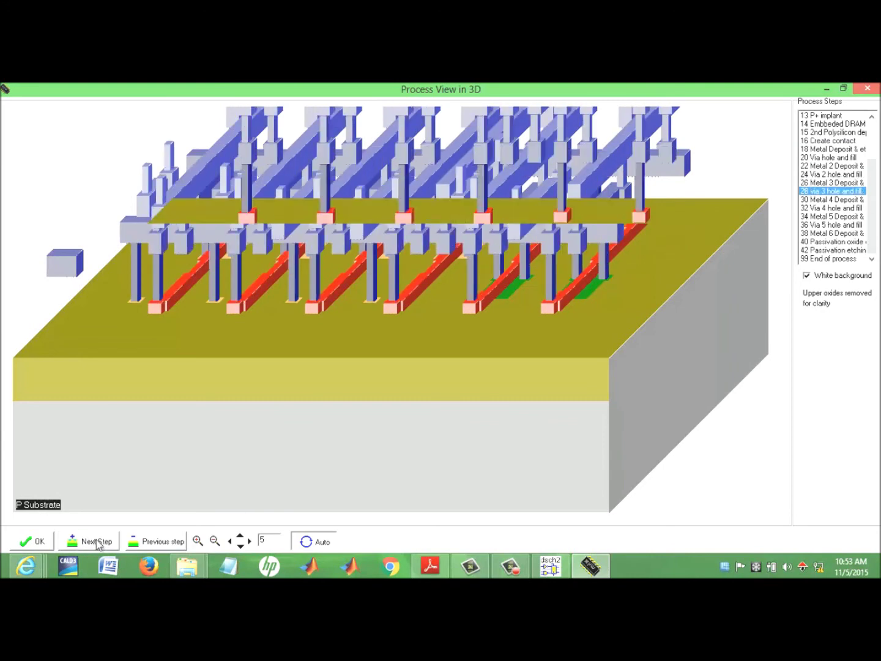
pyautogui.click(97, 542)
pyautogui.click(96, 542)
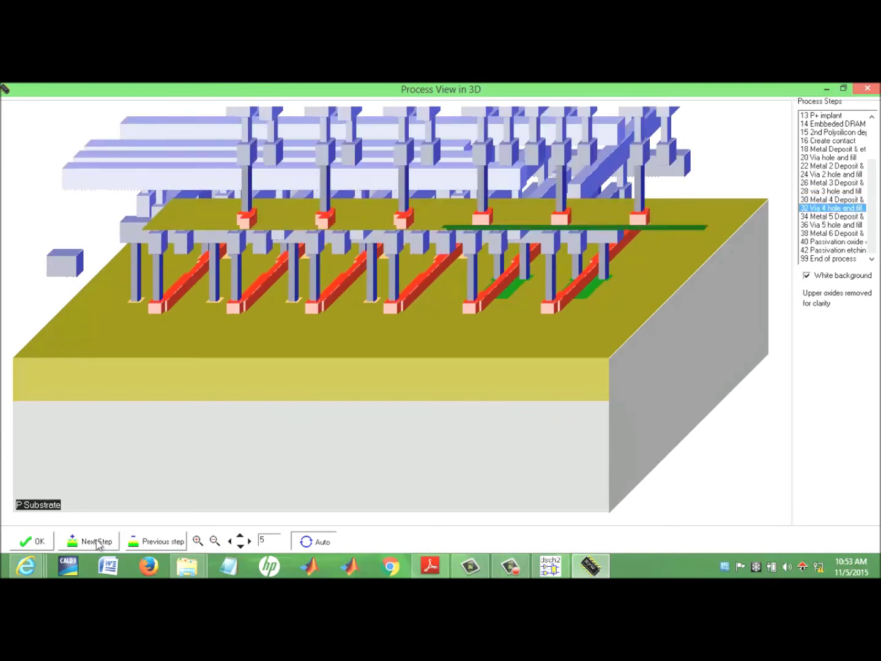
pyautogui.click(96, 541)
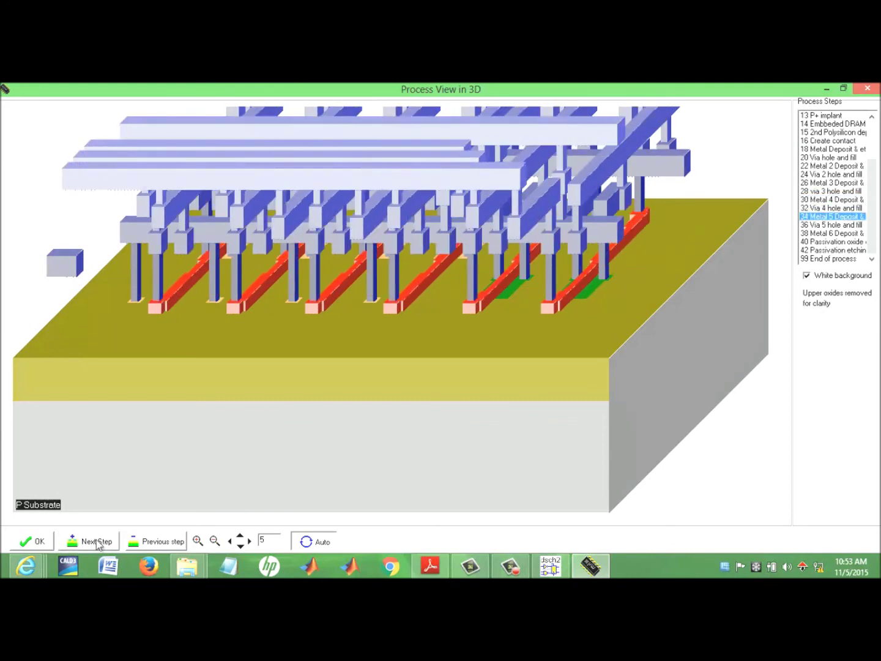
pyautogui.click(95, 542)
pyautogui.click(95, 542)
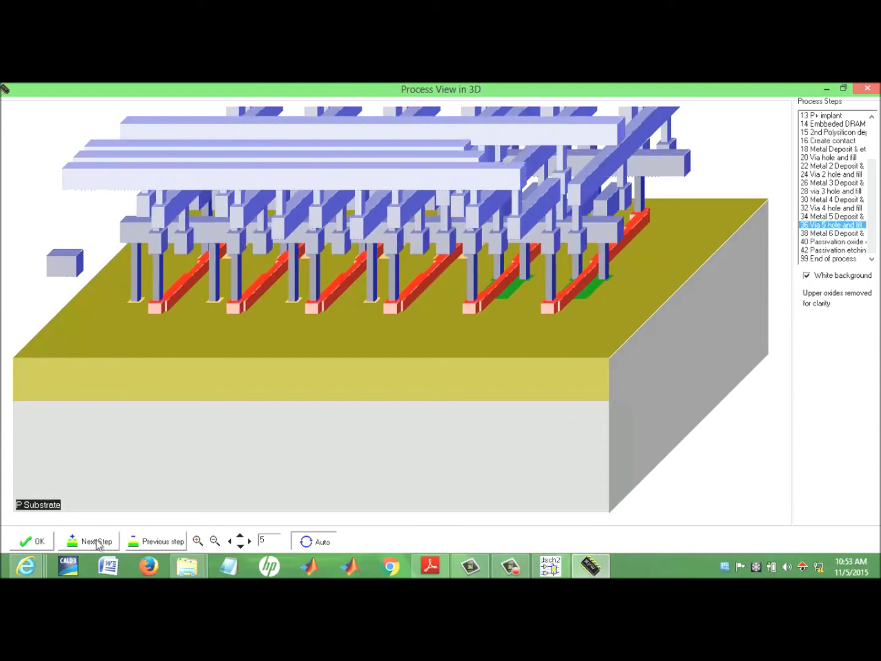
pyautogui.click(96, 542)
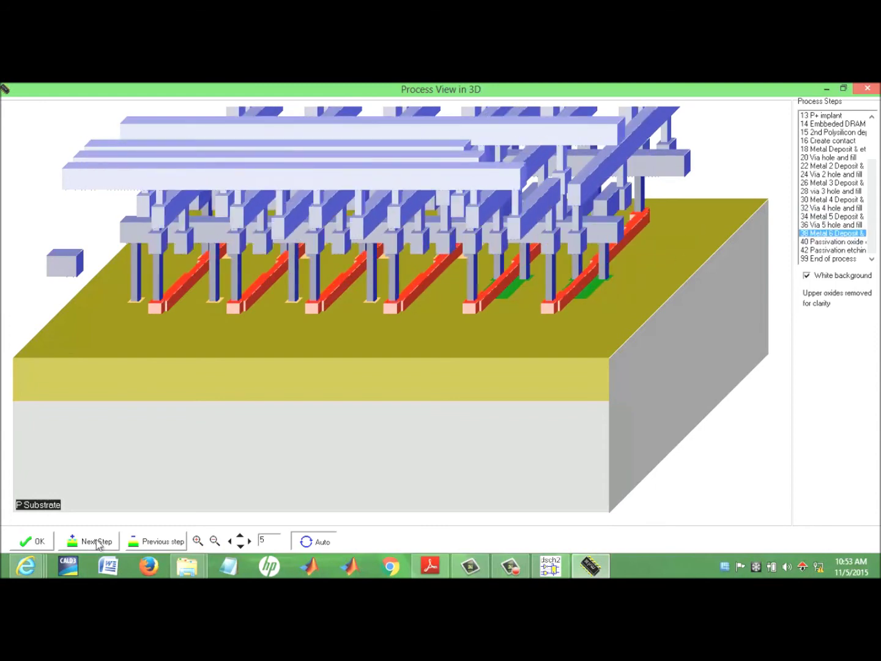
pyautogui.click(97, 541)
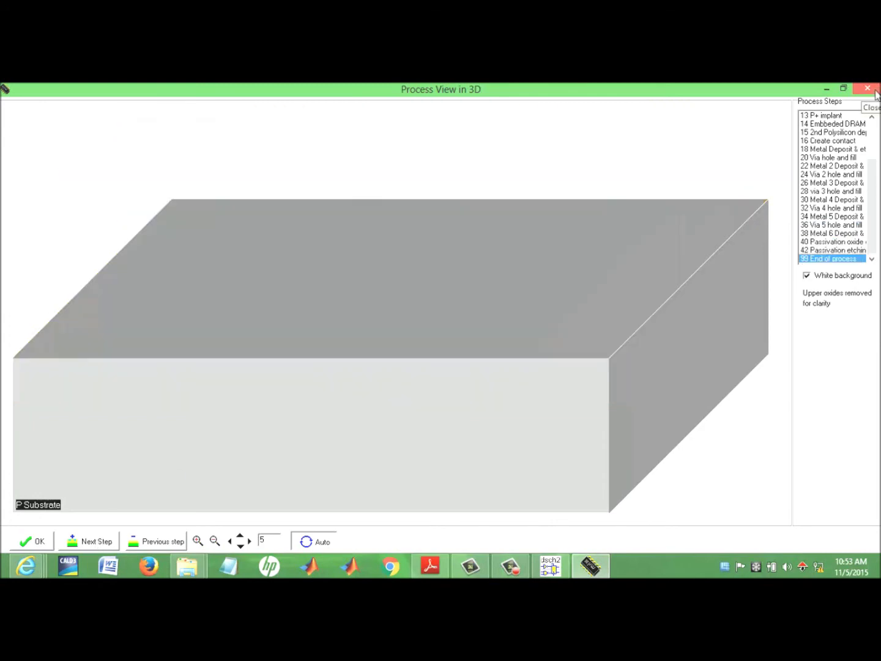
pyautogui.click(874, 91)
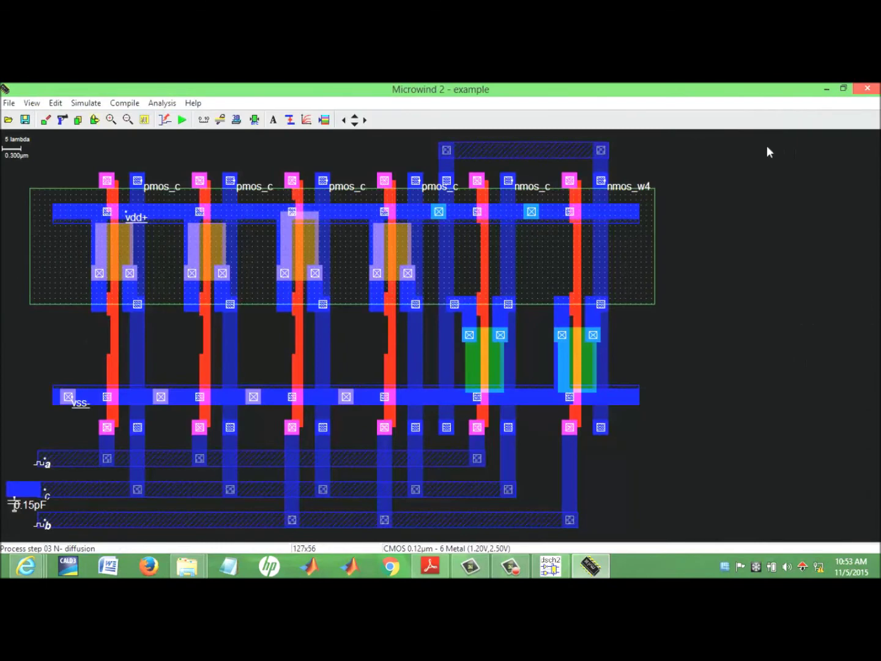
# Run the design rule check on the NAND layout.
pyautogui.click(255, 120)
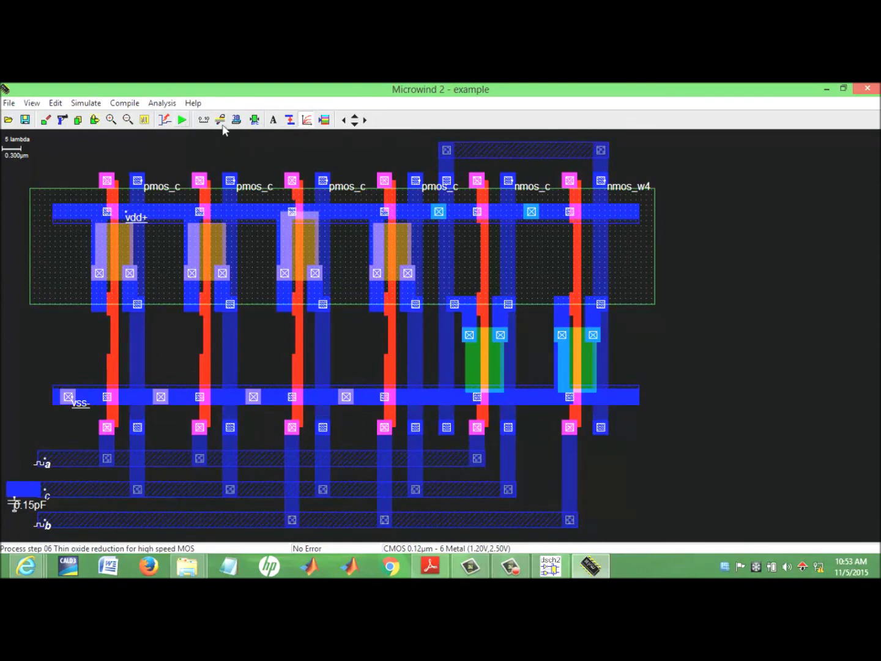
pyautogui.click(82, 119)
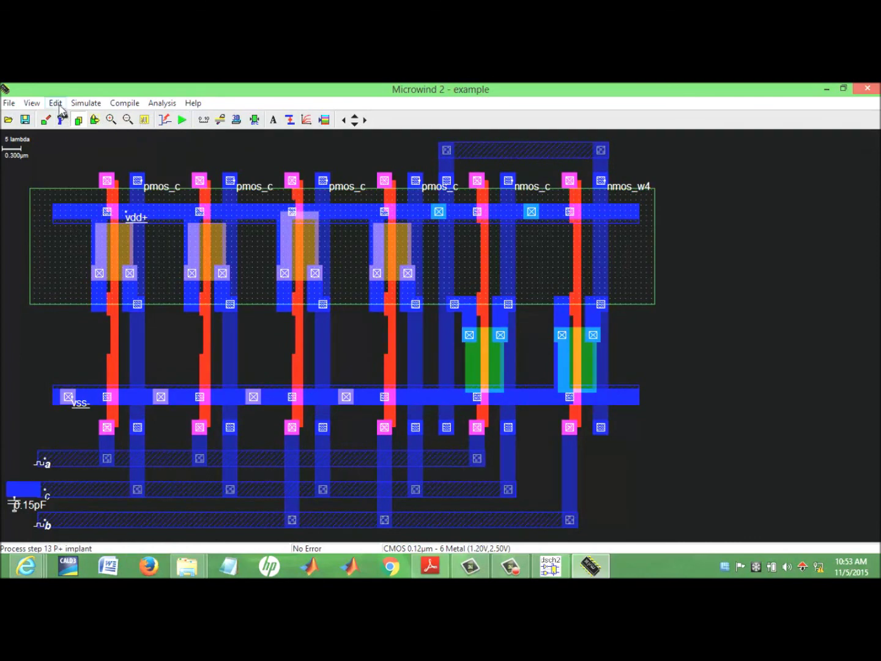
# Start the simulation on layout and dismiss the error message.
pyautogui.click(56, 103)
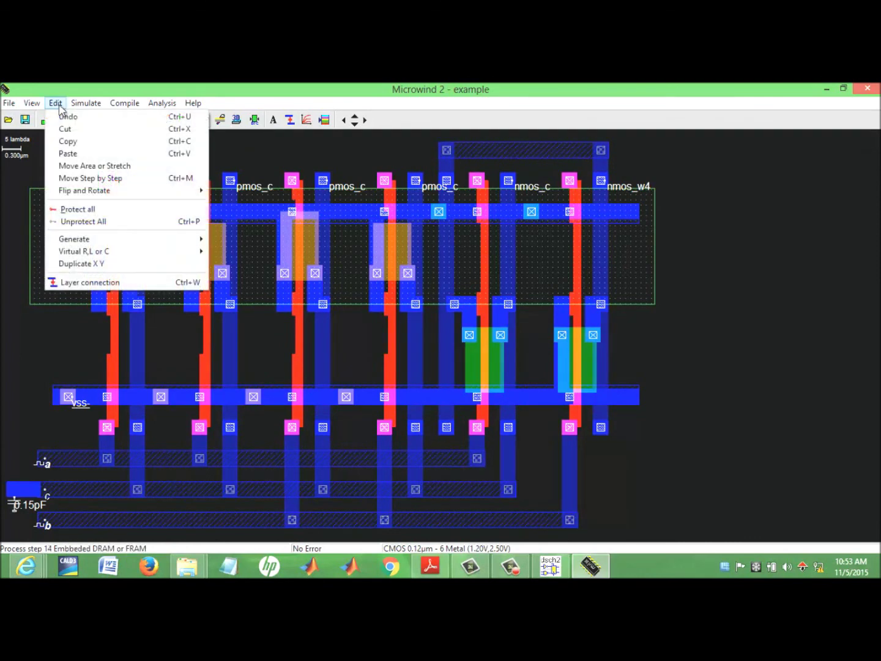
pyautogui.moveTo(89, 108)
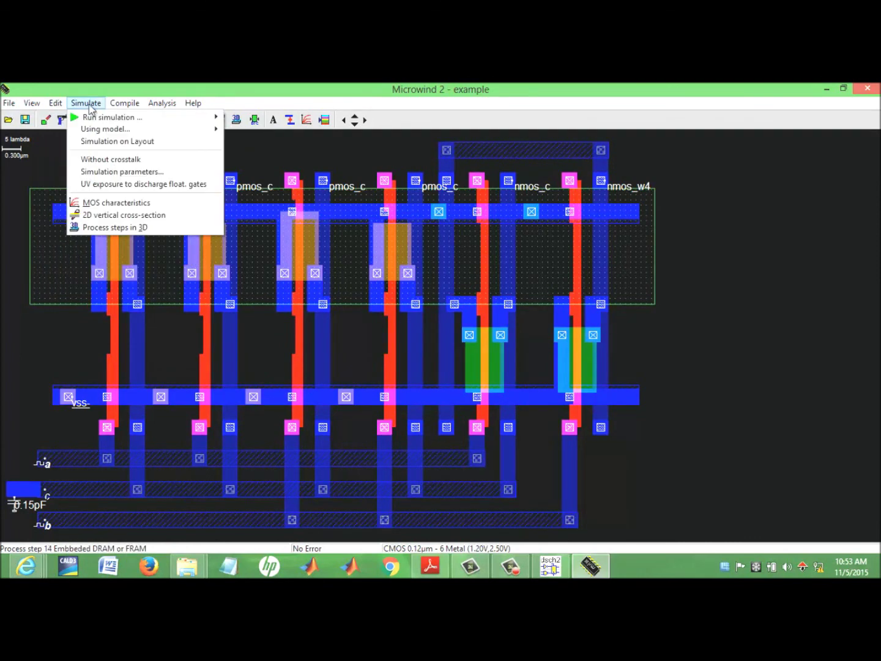
pyautogui.click(98, 140)
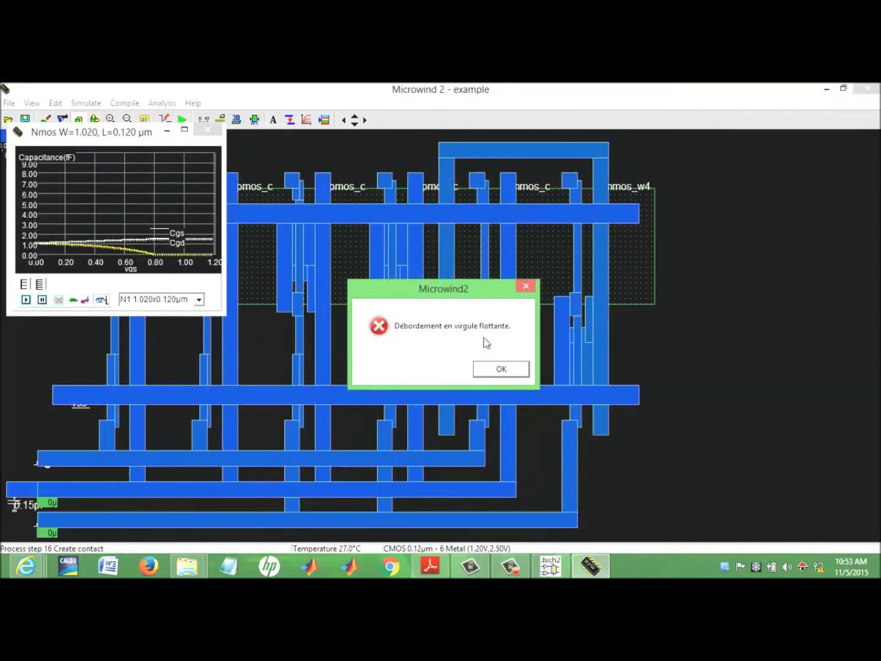
pyautogui.click(501, 368)
# Move the Nmos capacitance window clear of the layout, select the N2 1.020x0.120µm device, and close the window.
pyautogui.moveTo(129, 137); pyautogui.dragTo(797, 168)
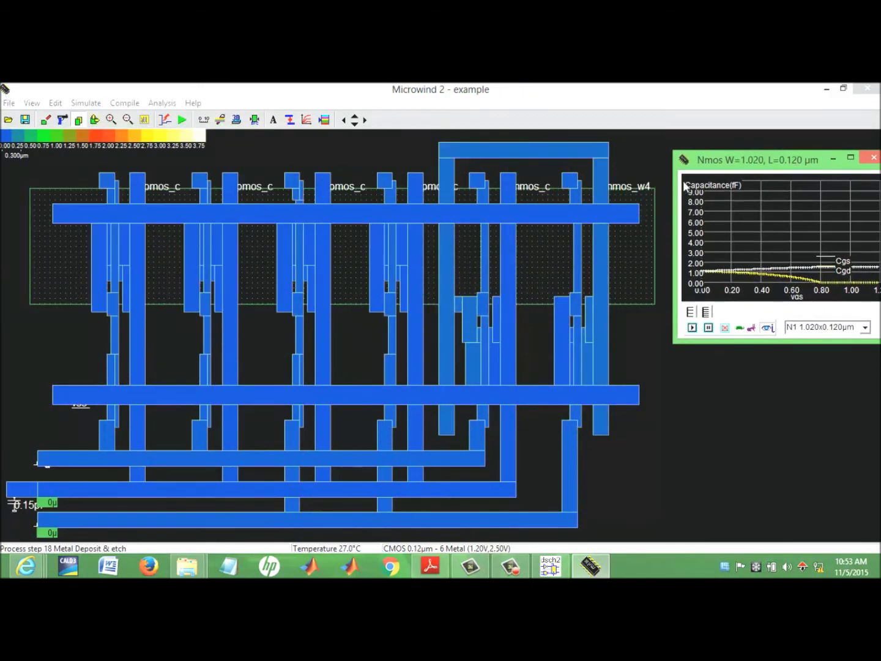
pyautogui.click(818, 328)
pyautogui.moveTo(781, 161); pyautogui.dragTo(631, 154)
pyautogui.click(717, 325)
pyautogui.click(676, 342)
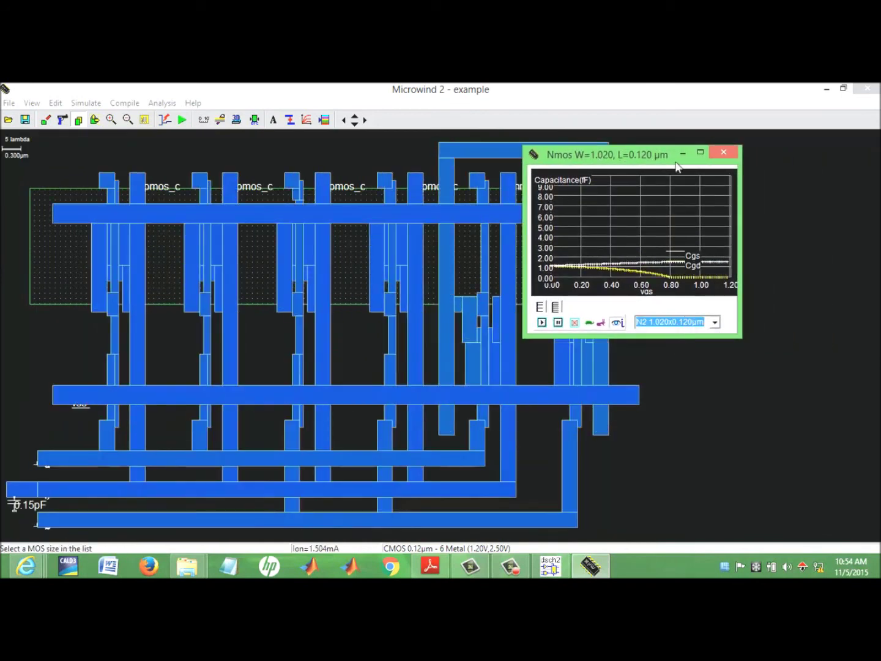
pyautogui.click(725, 153)
# Restart the simulation on layout and acknowledge the repeated error message.
pyautogui.click(87, 104)
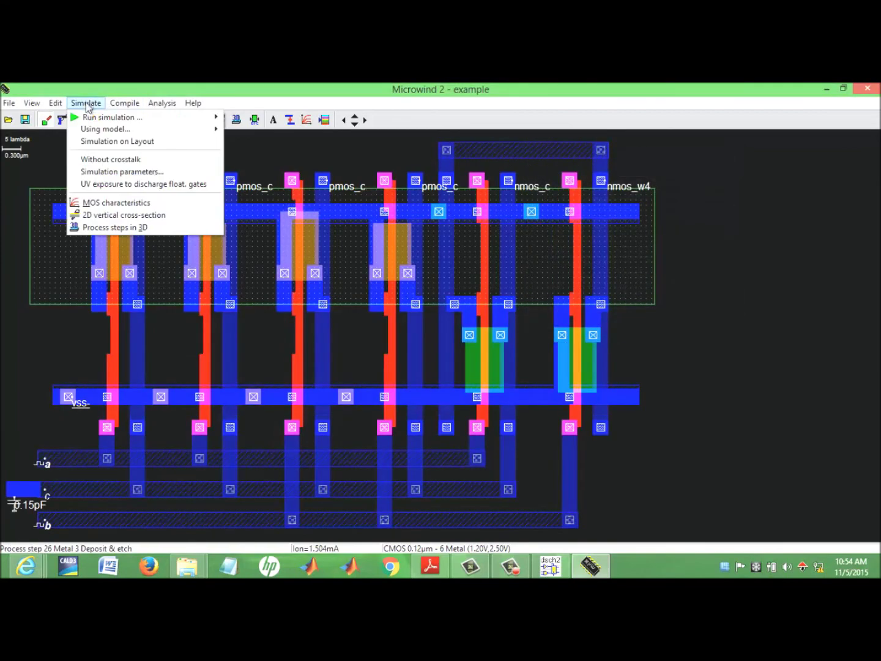
pyautogui.click(95, 142)
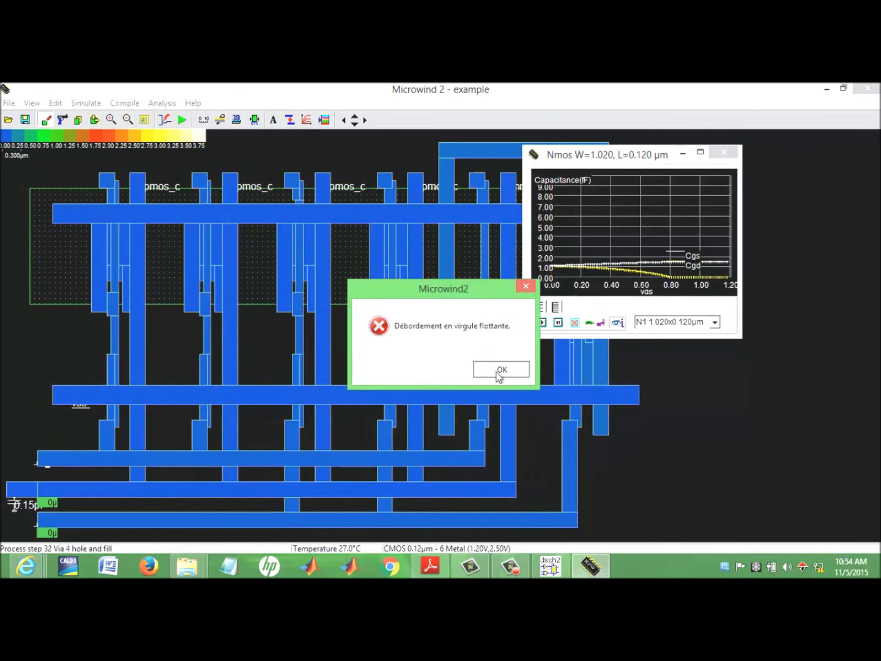
pyautogui.click(500, 371)
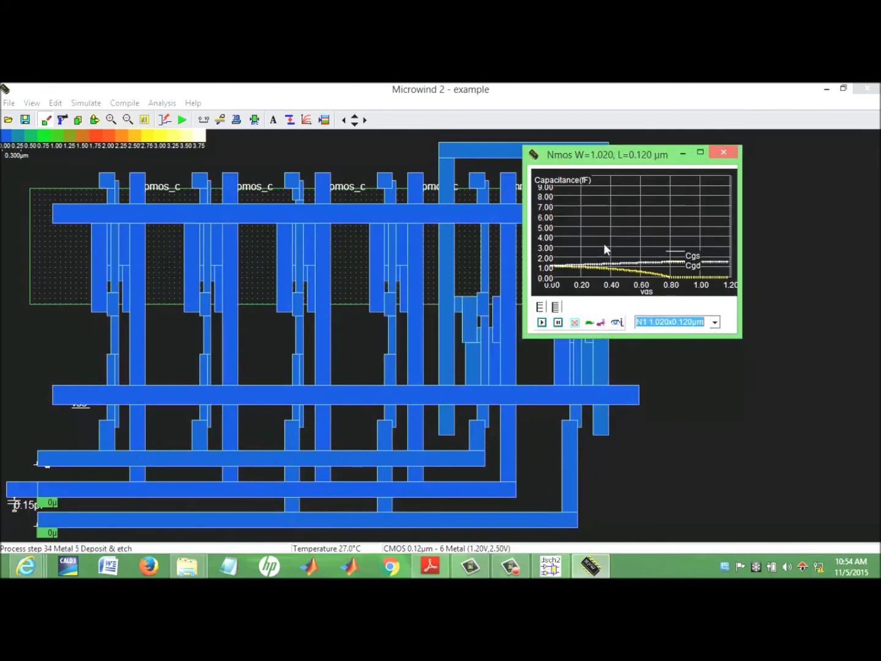
# Run the simulation on layout and inspect the N2 1.020x0.120µm device's capacitance curves in an enlarged plot, restoring the window size.
pyautogui.click(542, 322)
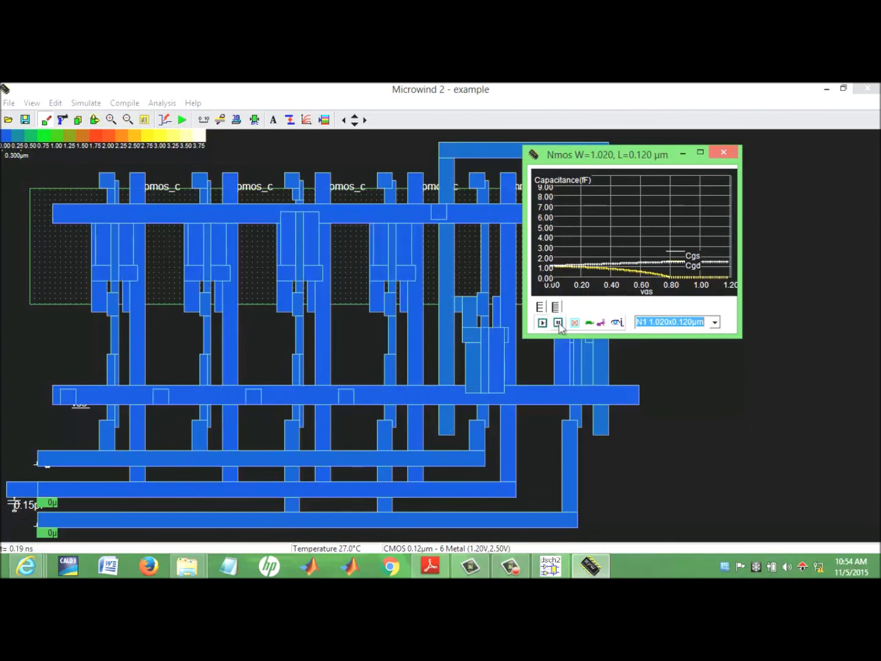
pyautogui.click(715, 322)
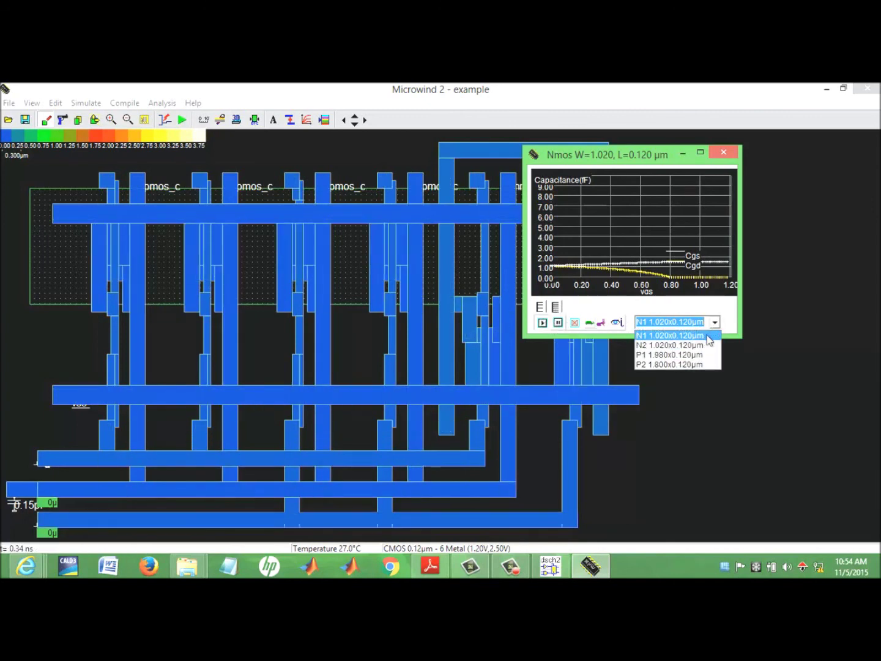
pyautogui.click(704, 344)
pyautogui.click(701, 152)
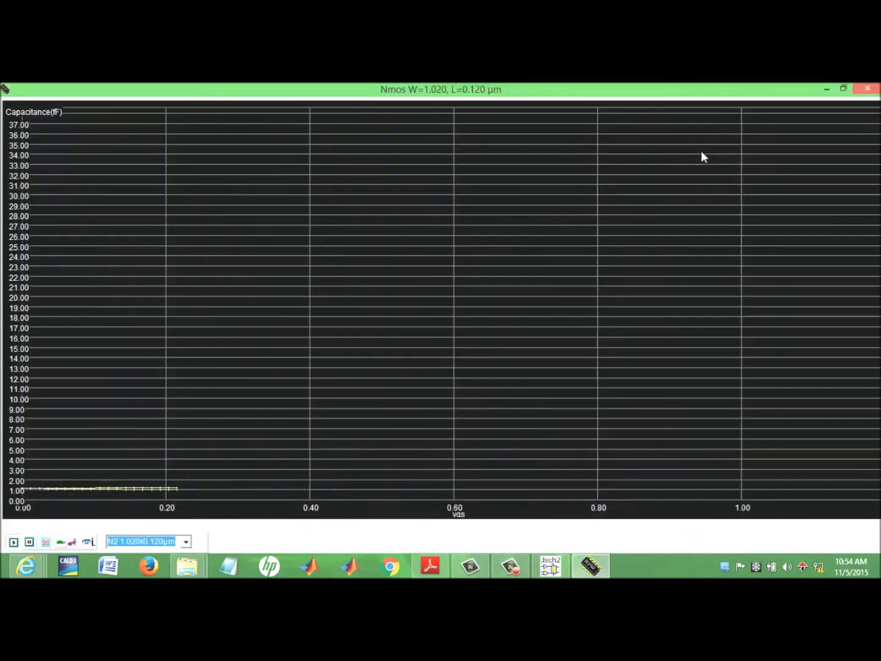
pyautogui.click(845, 89)
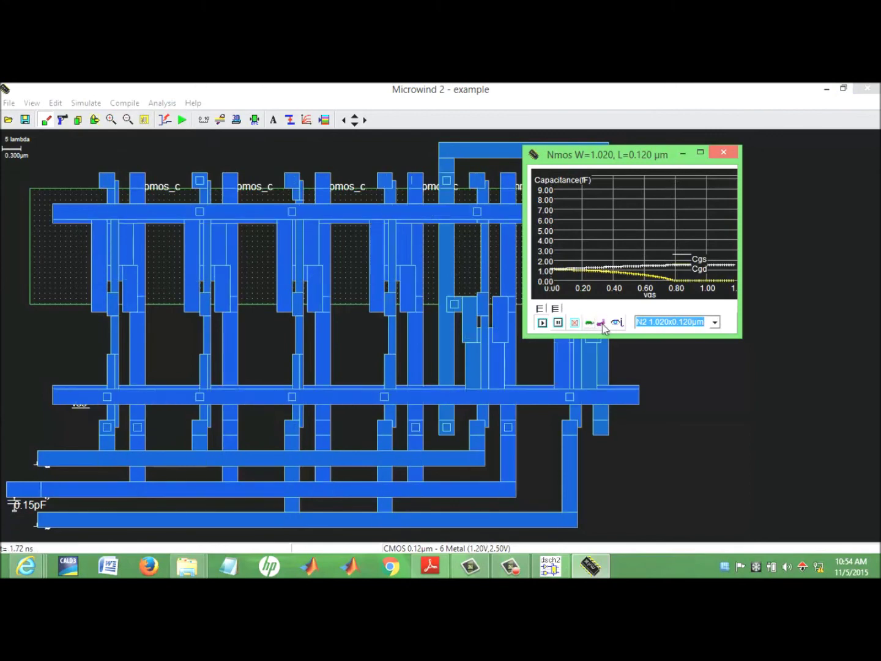
# Try to resume the on-layout simulation with the N2 device selected, dismissing each error message.
pyautogui.click(543, 323)
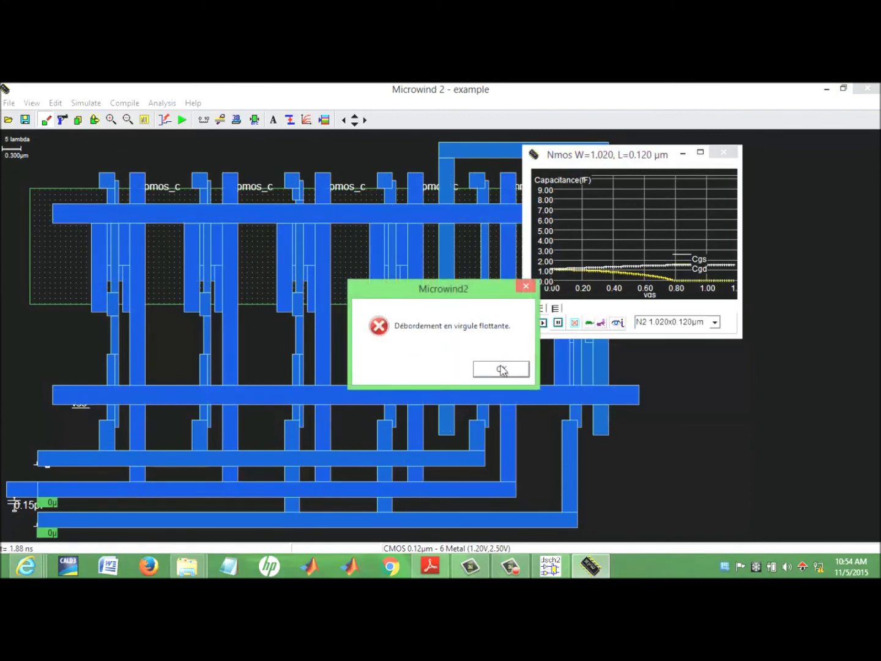
pyautogui.click(502, 369)
pyautogui.click(542, 324)
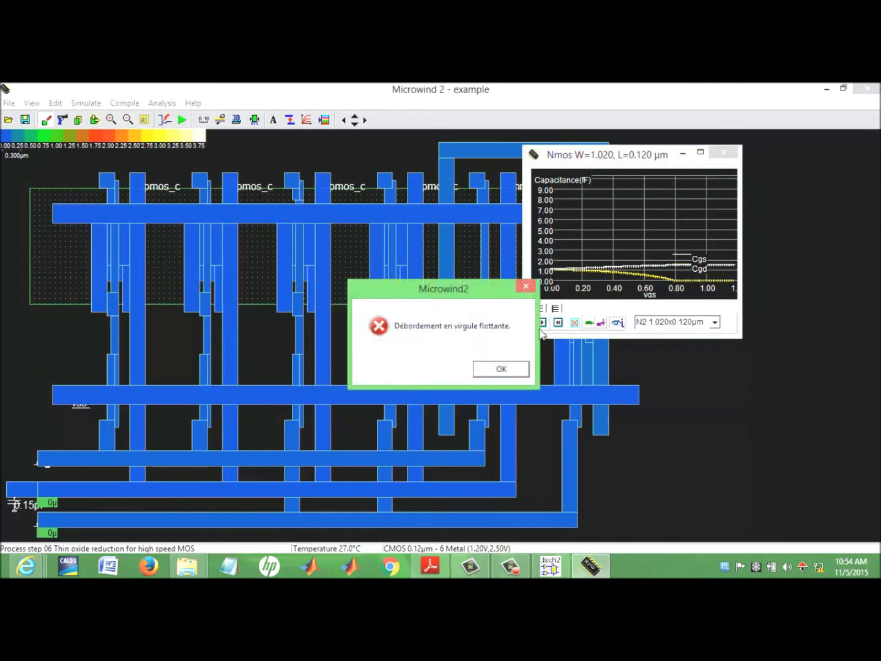
pyautogui.click(502, 369)
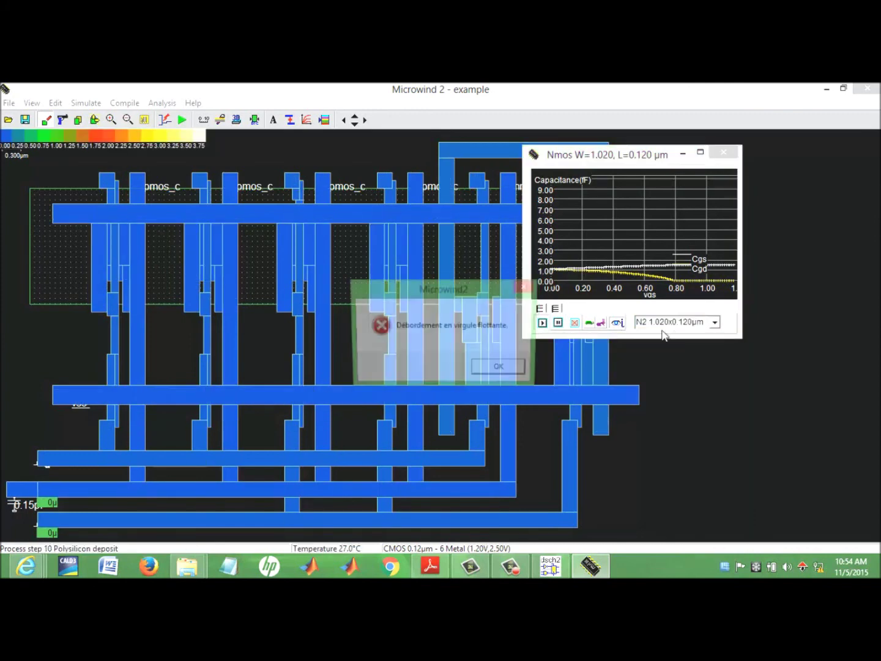
pyautogui.click(501, 369)
# Display the capacitance curves of the P2 1.800x0.120µm device and close the simulation window.
pyautogui.click(715, 322)
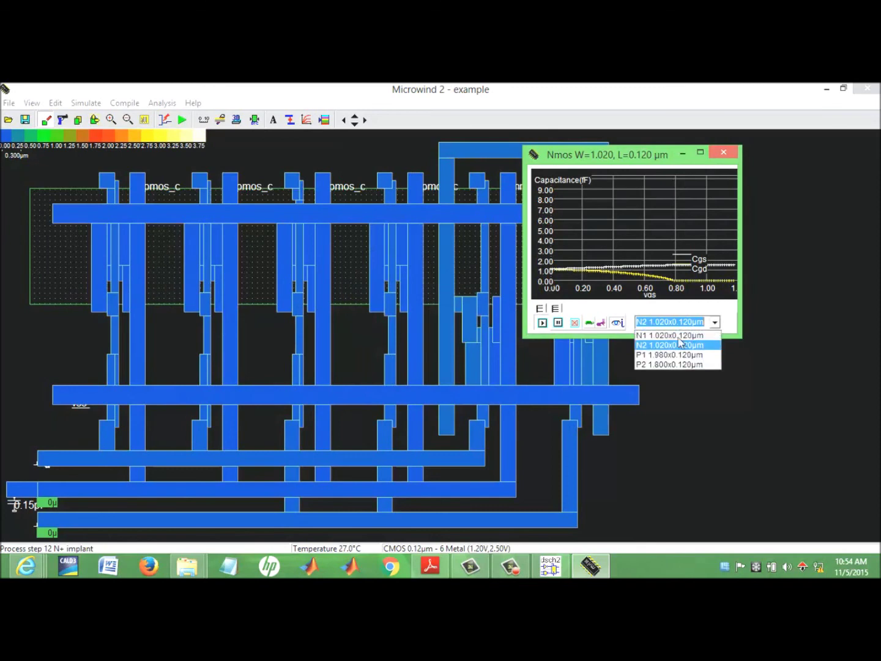
pyautogui.click(655, 370)
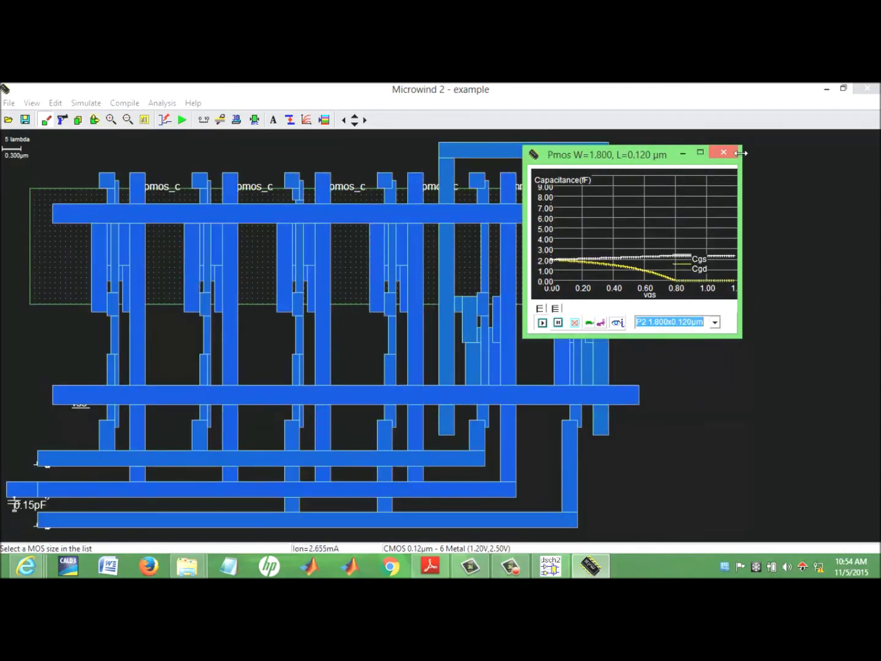
pyautogui.click(727, 153)
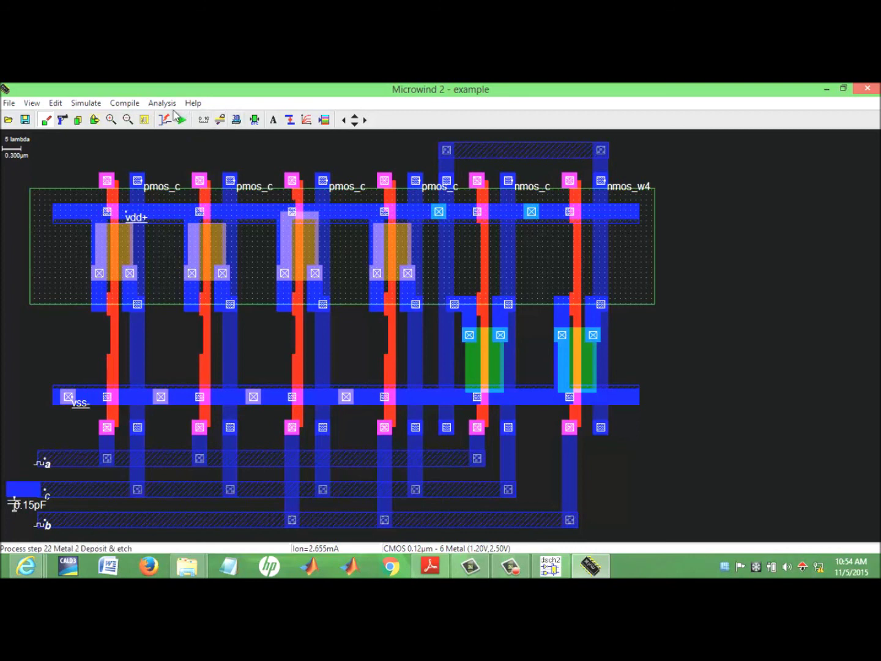
# Open the CMOS Cell Compiler's equation dialog and close it without compiling.
pyautogui.click(56, 103)
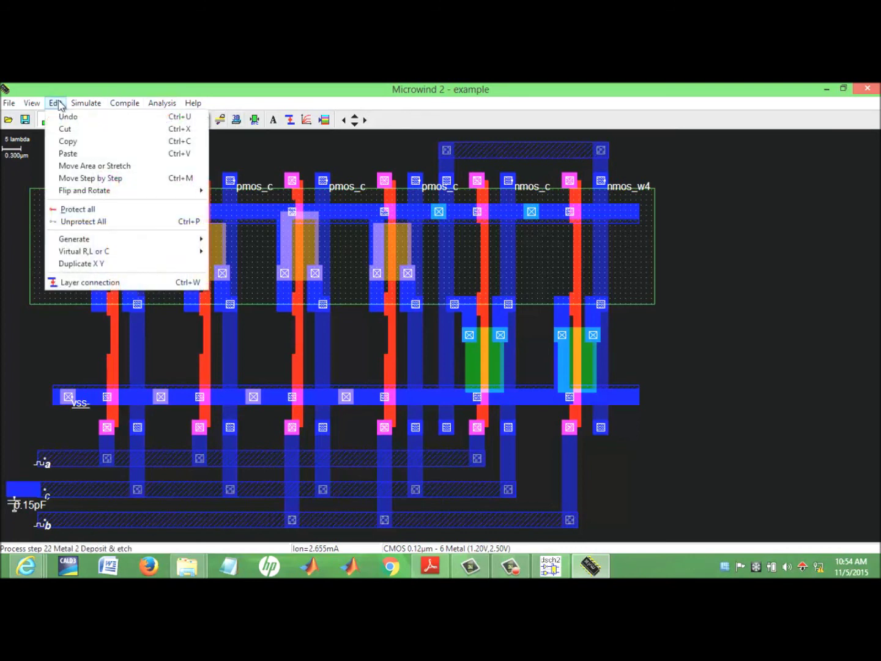
pyautogui.moveTo(11, 103)
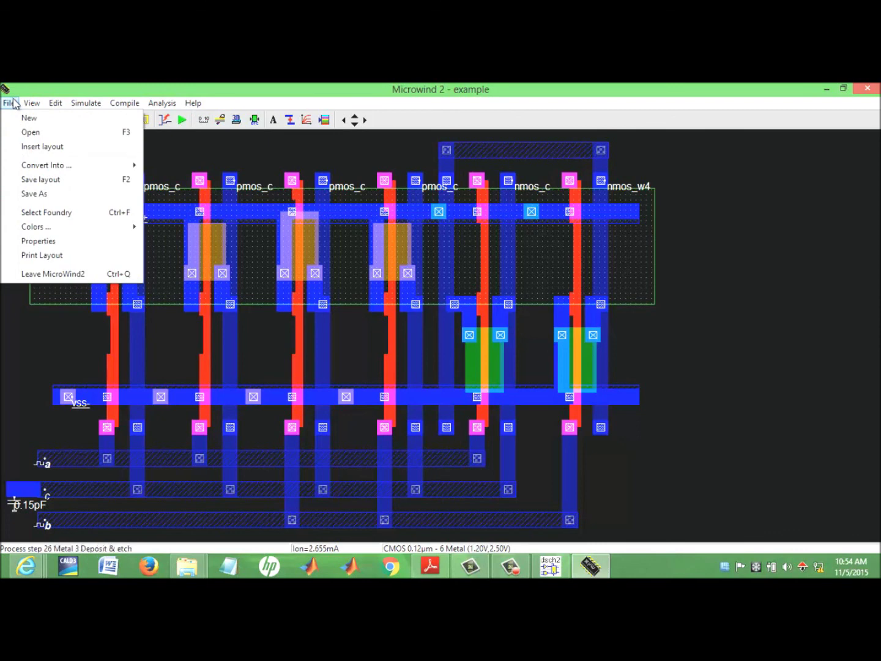
pyautogui.moveTo(72, 105)
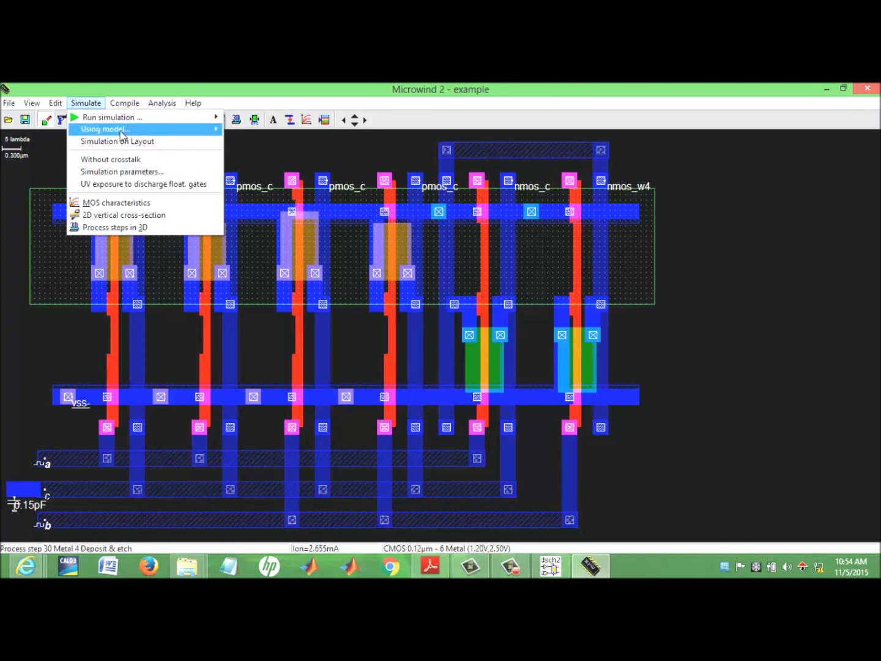
pyautogui.moveTo(124, 122)
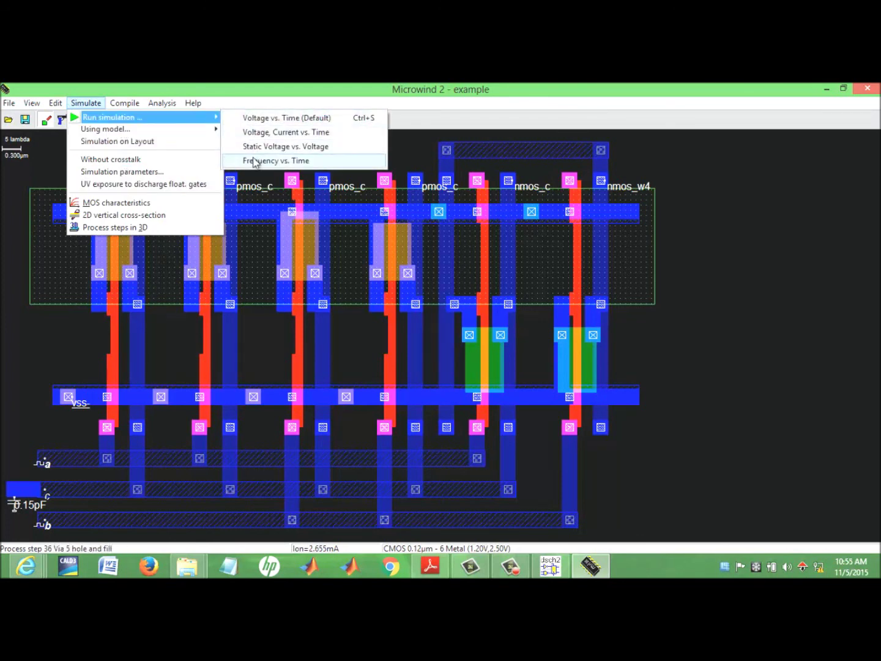
pyautogui.moveTo(154, 130)
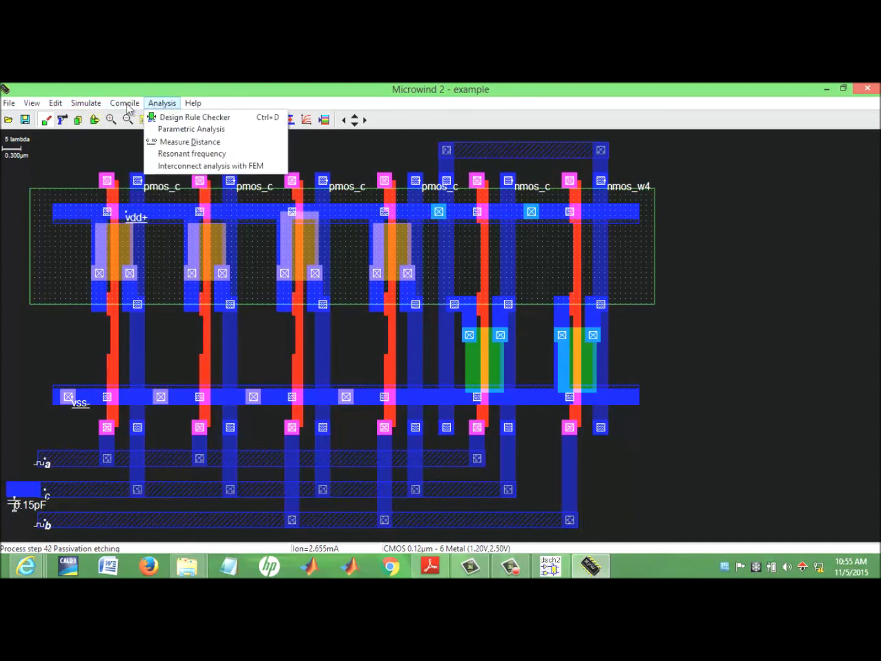
pyautogui.click(139, 118)
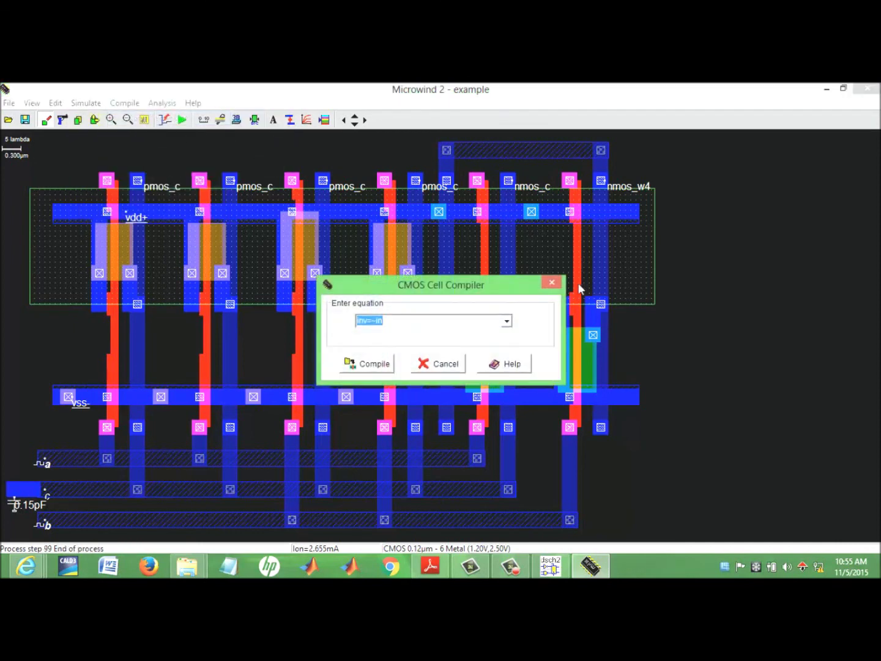
pyautogui.click(556, 284)
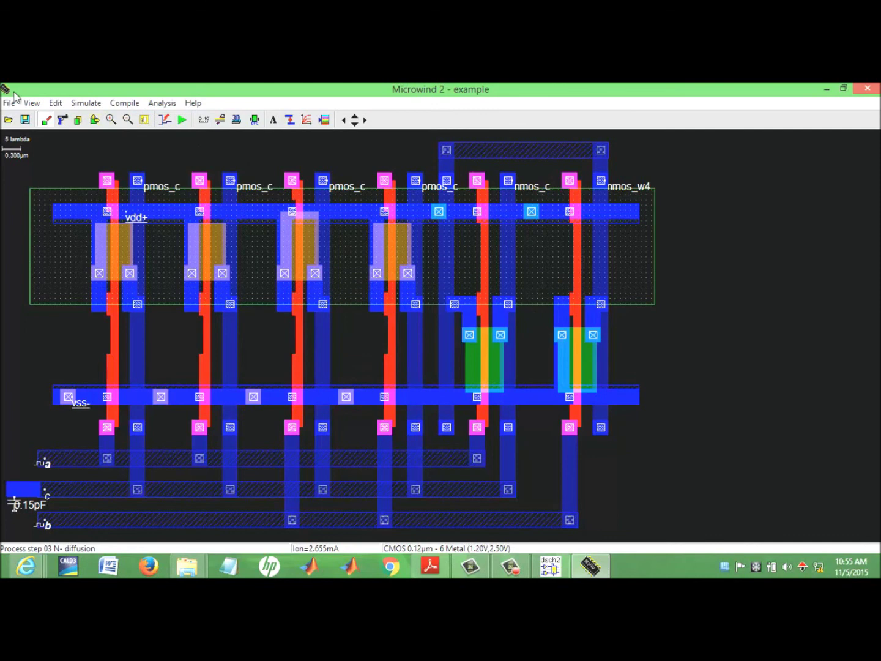
pyautogui.click(160, 104)
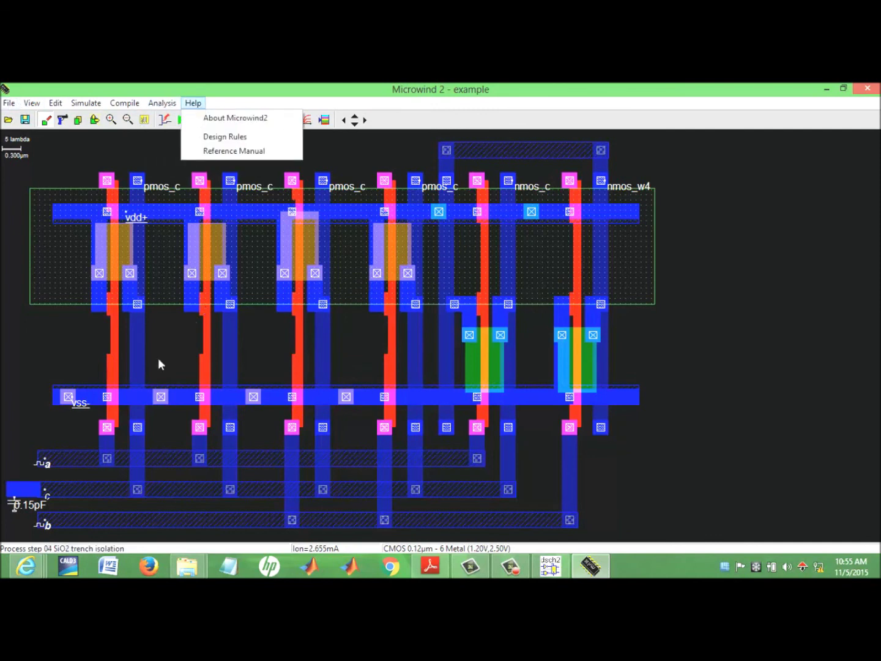
pyautogui.click(621, 340)
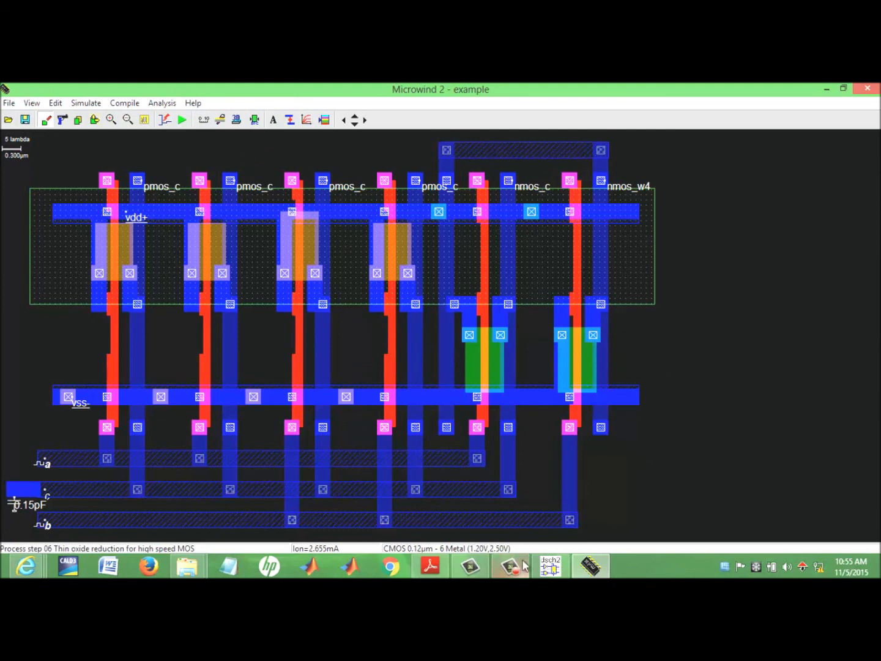
pyautogui.moveTo(520, 566)
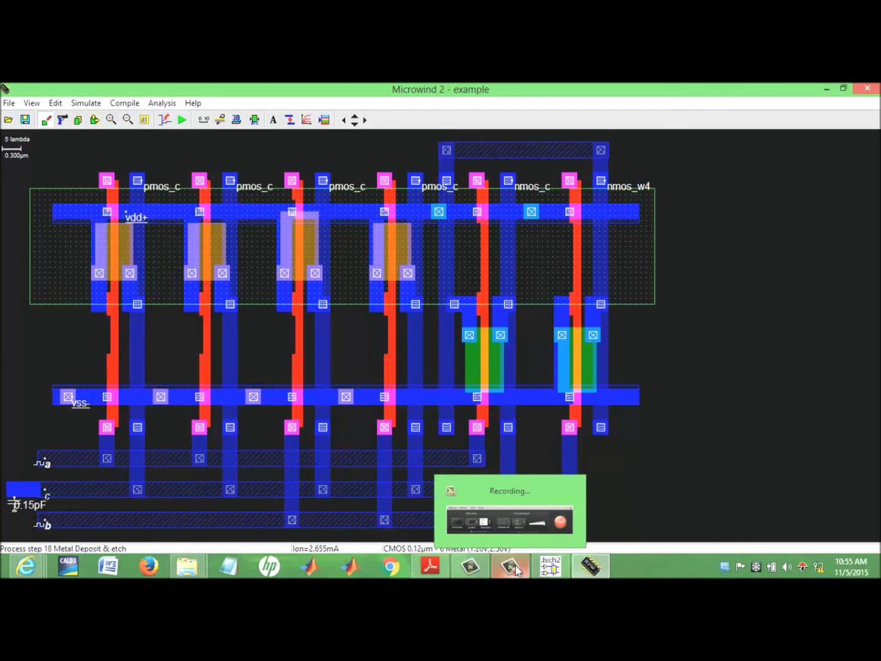
pyautogui.click(516, 570)
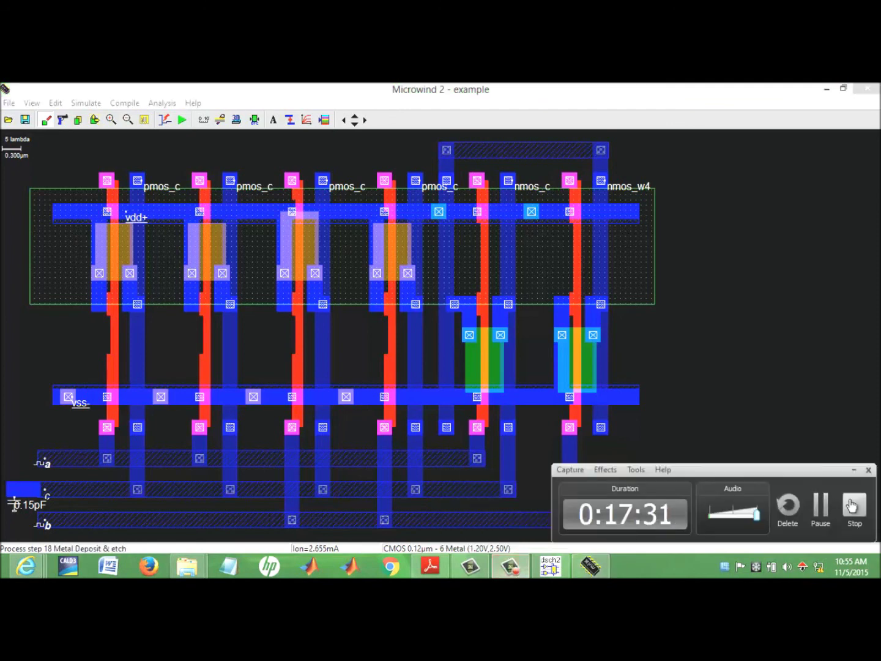
pyautogui.click(854, 507)
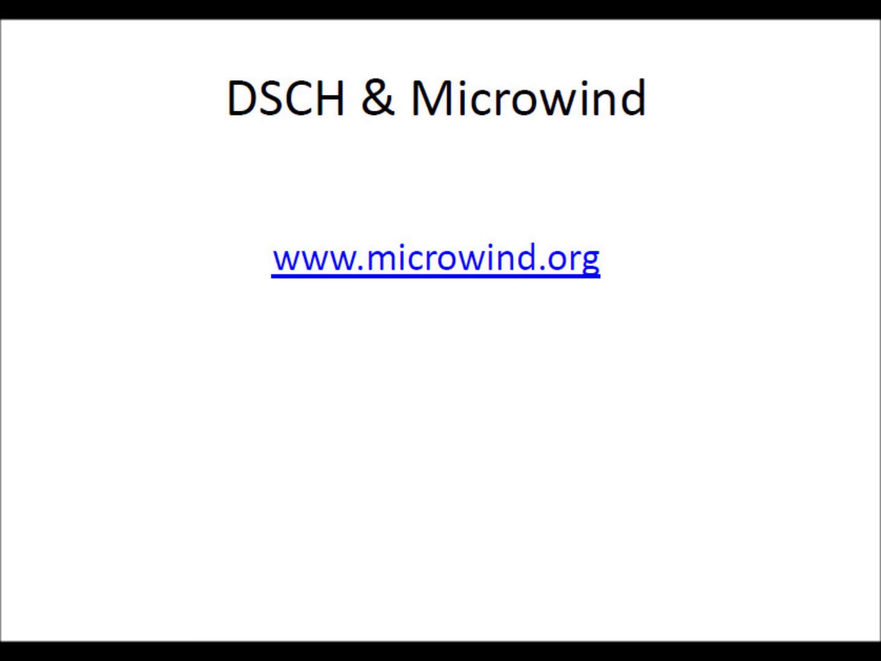